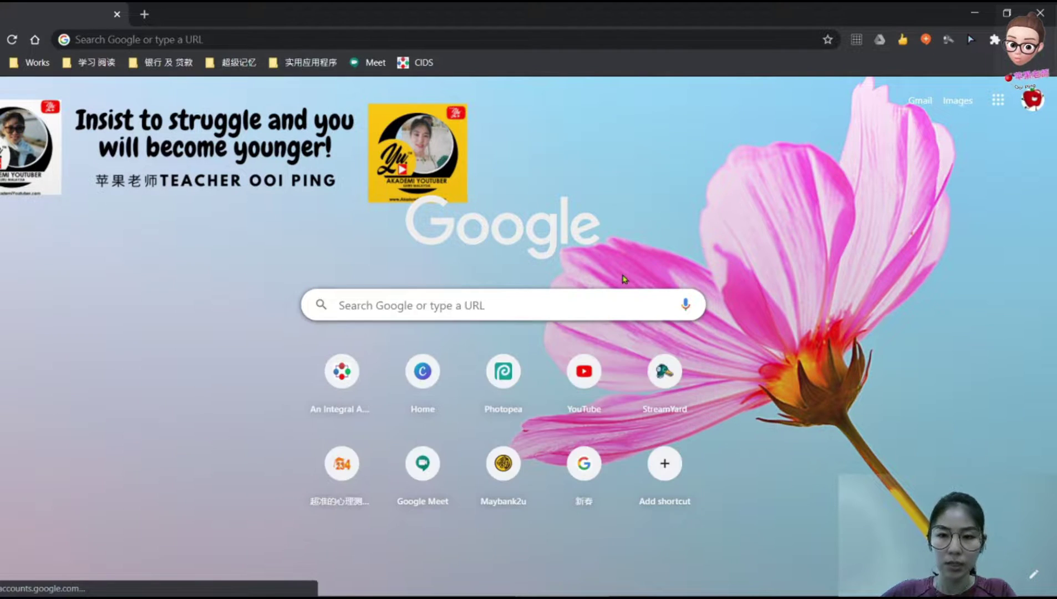
Search Google for cids and open the Collaborative Instructional Design System site at asiemodel.net
click(593, 307)
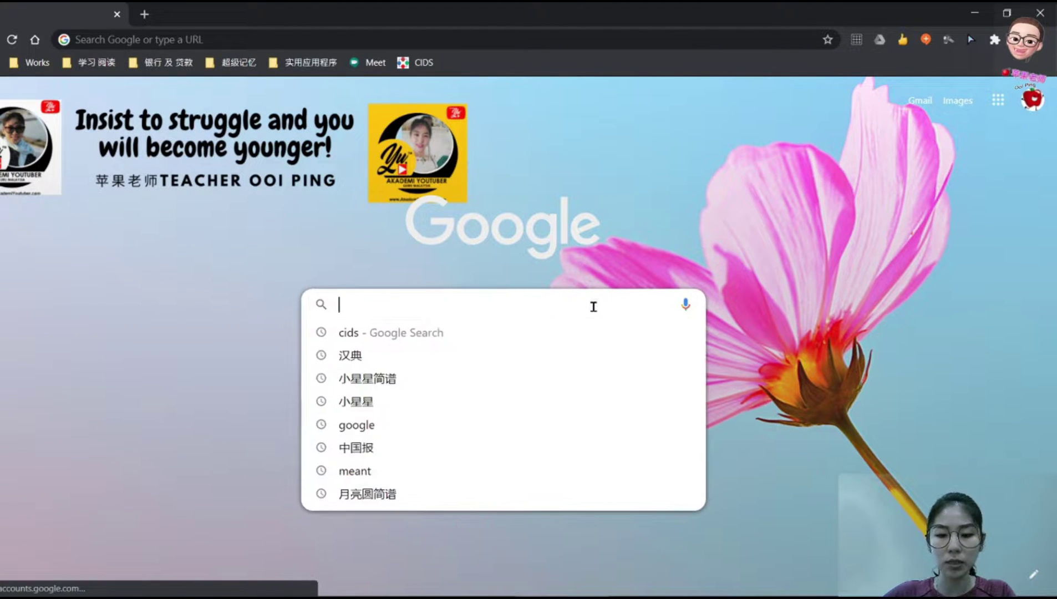
click(364, 331)
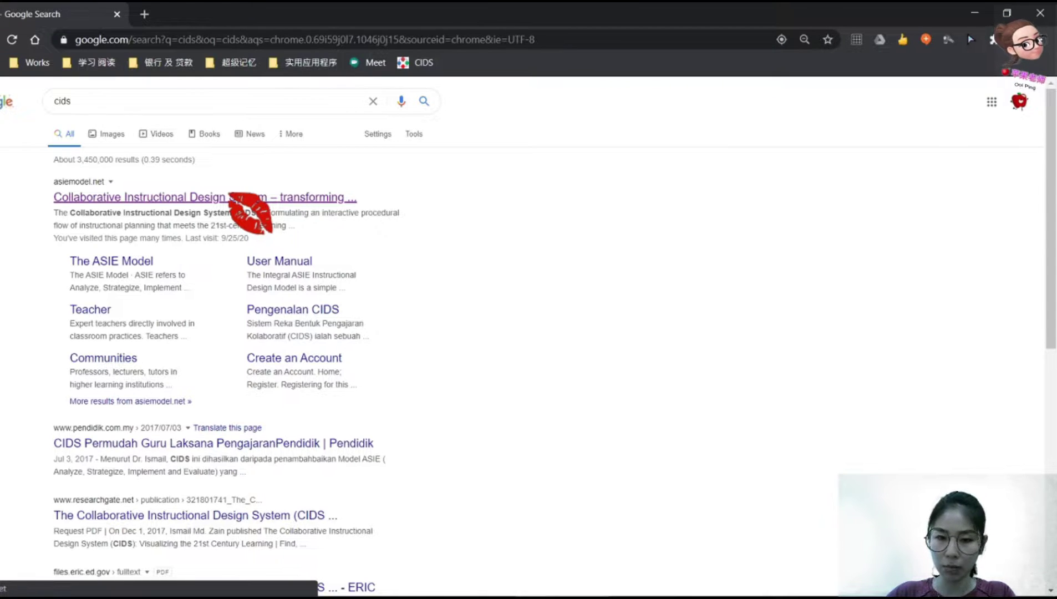
click(249, 199)
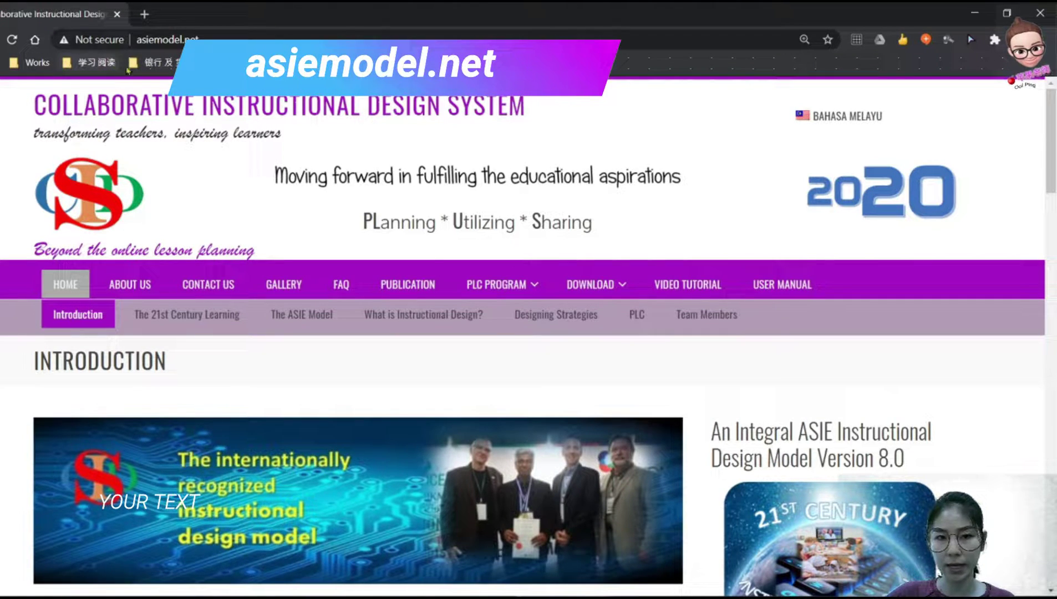
Log in to the ASIE Model with the account username and password
scroll(779, 255, down, 9)
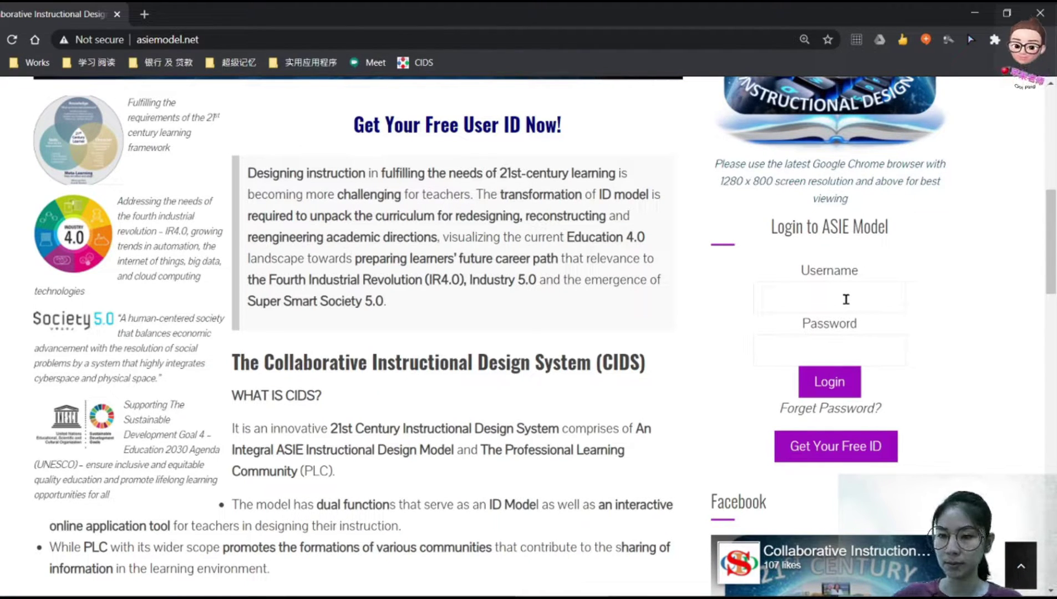
click(846, 299)
text(CIDSGURU29773)
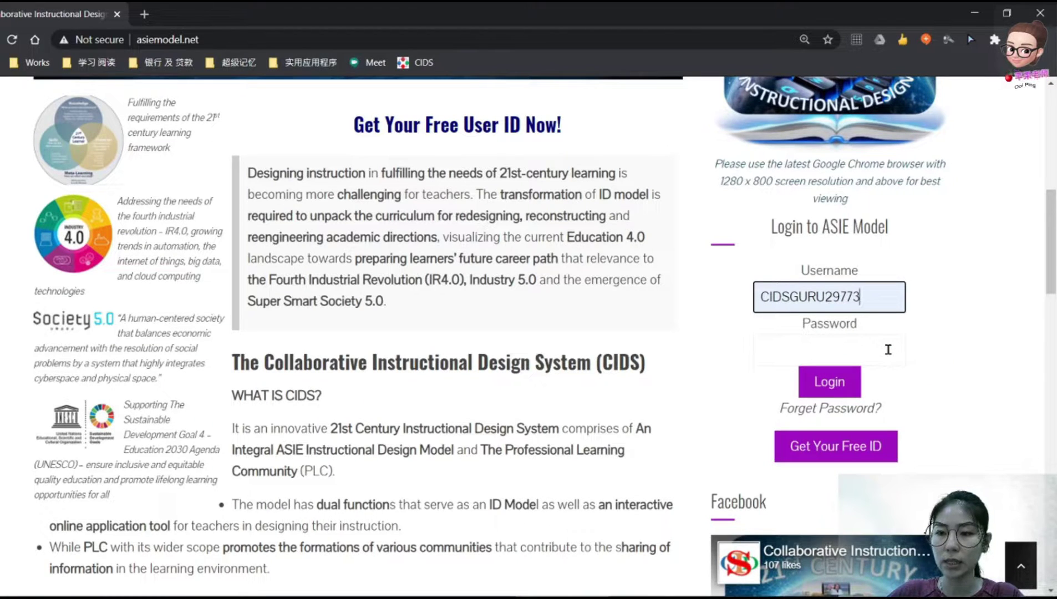
click(888, 350)
text(••••)
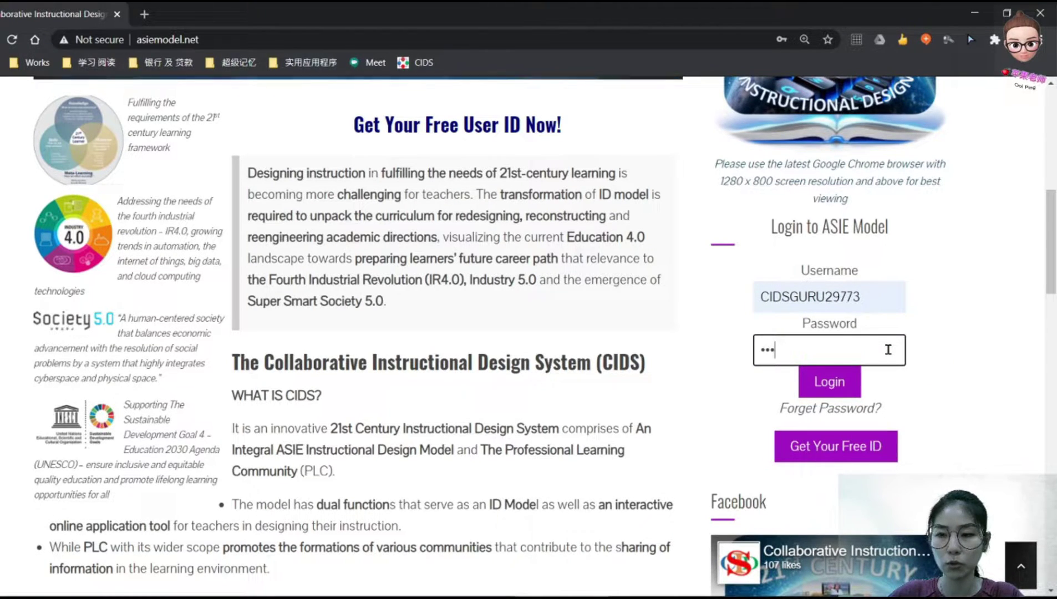
click(849, 383)
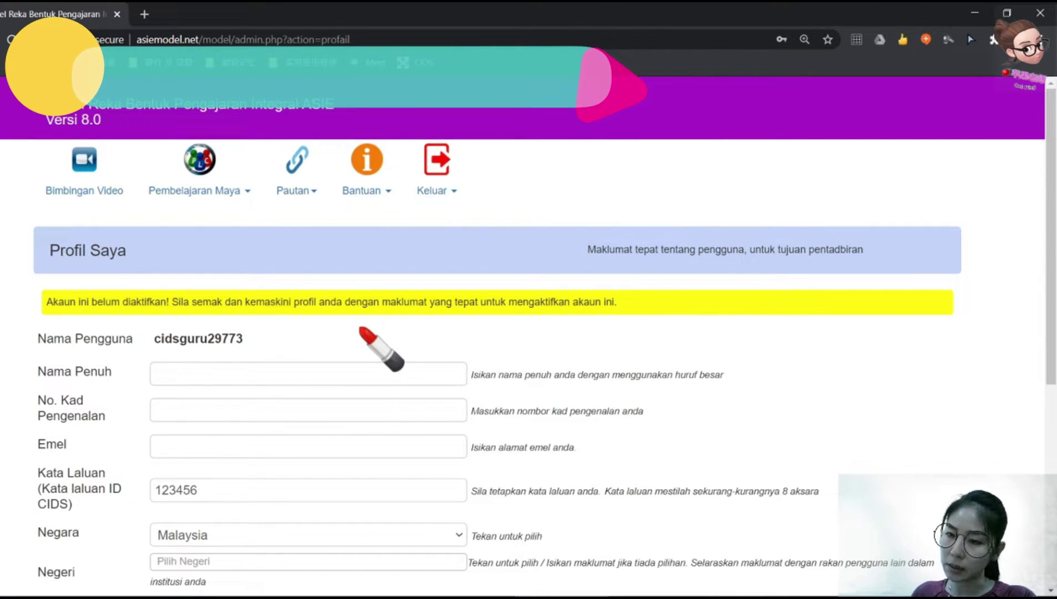
Examine the Profil Saya form fields from the full name down to the photo, including the states offered for Negeri
scroll(481, 327, down, 1)
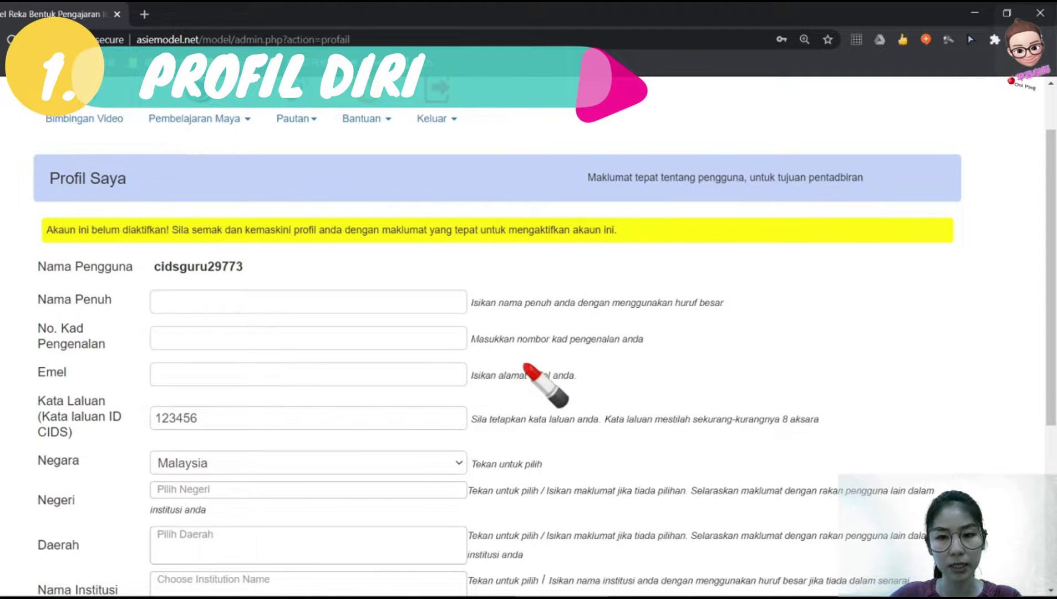
scroll(526, 367, down, 1)
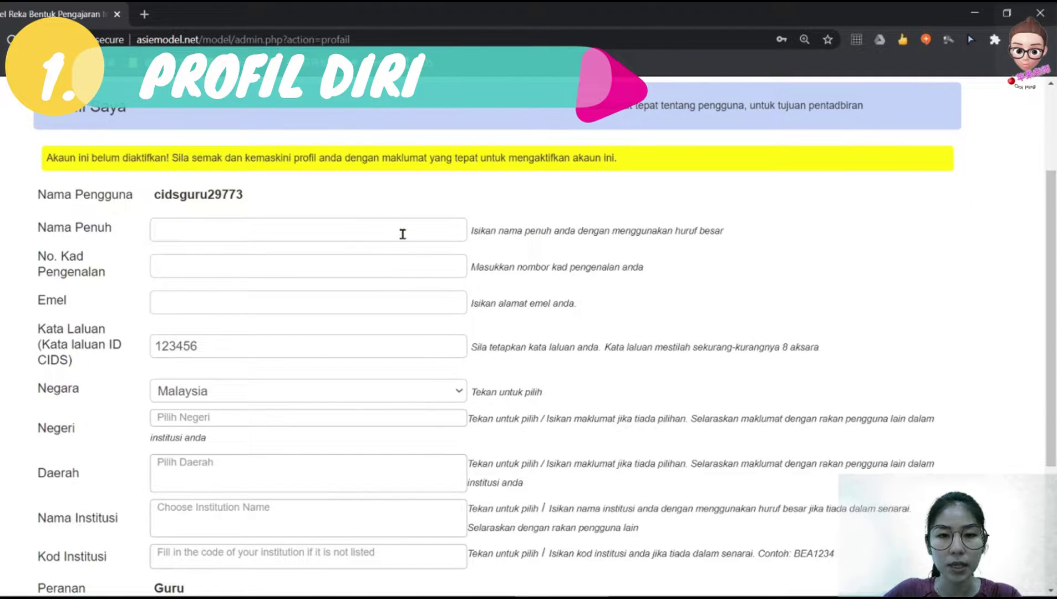
scroll(402, 262, down, 1)
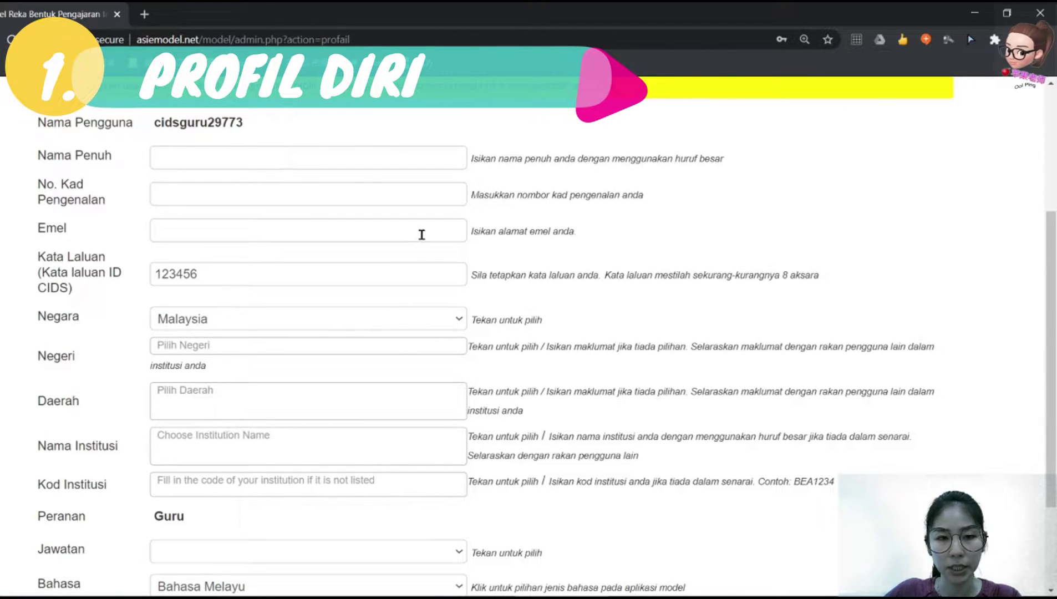
scroll(416, 255, down, 1)
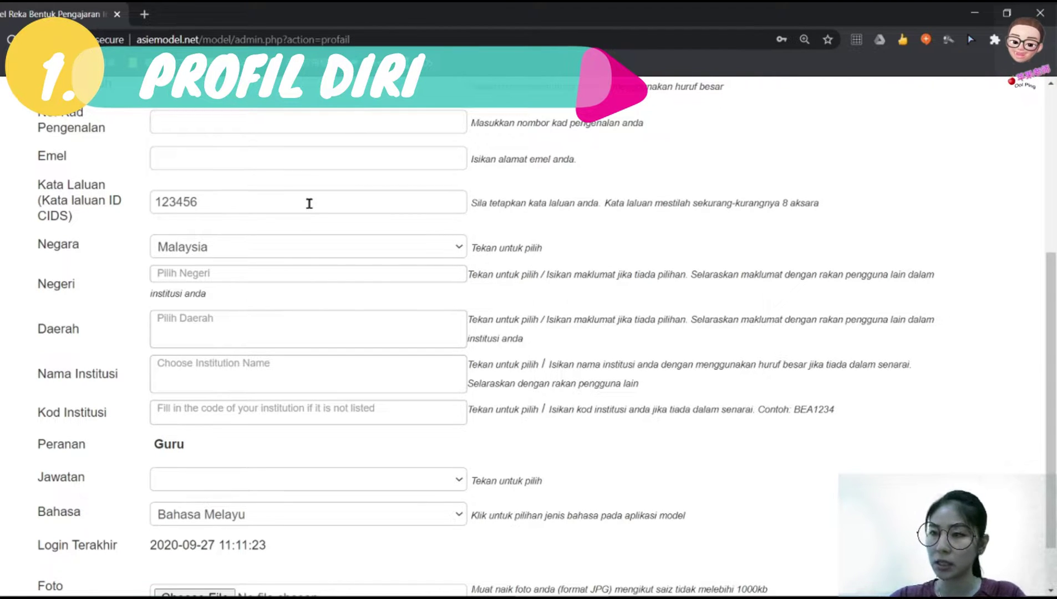
scroll(332, 211, down, 1)
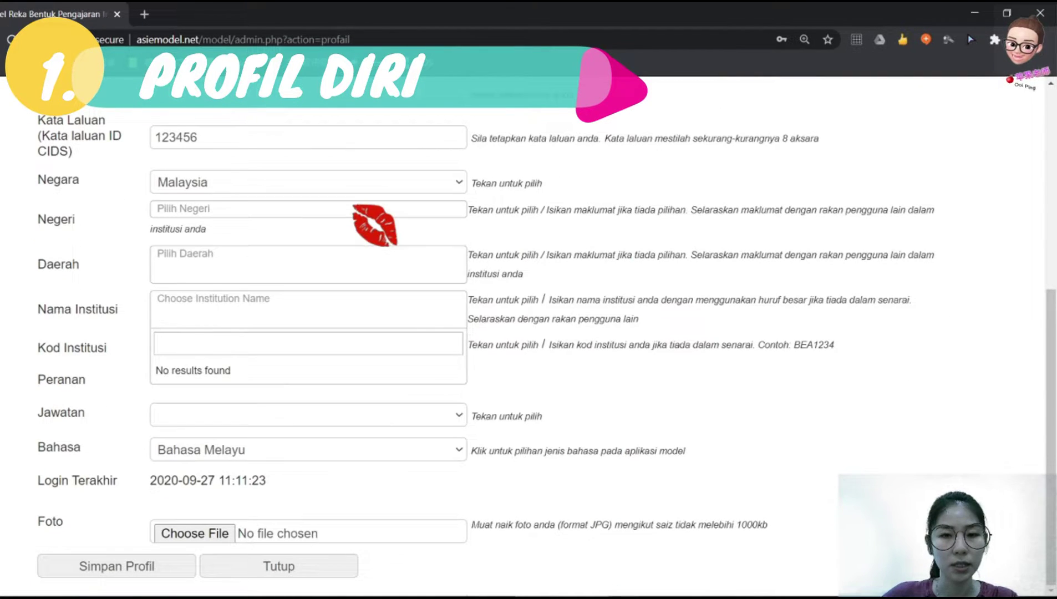
click(361, 209)
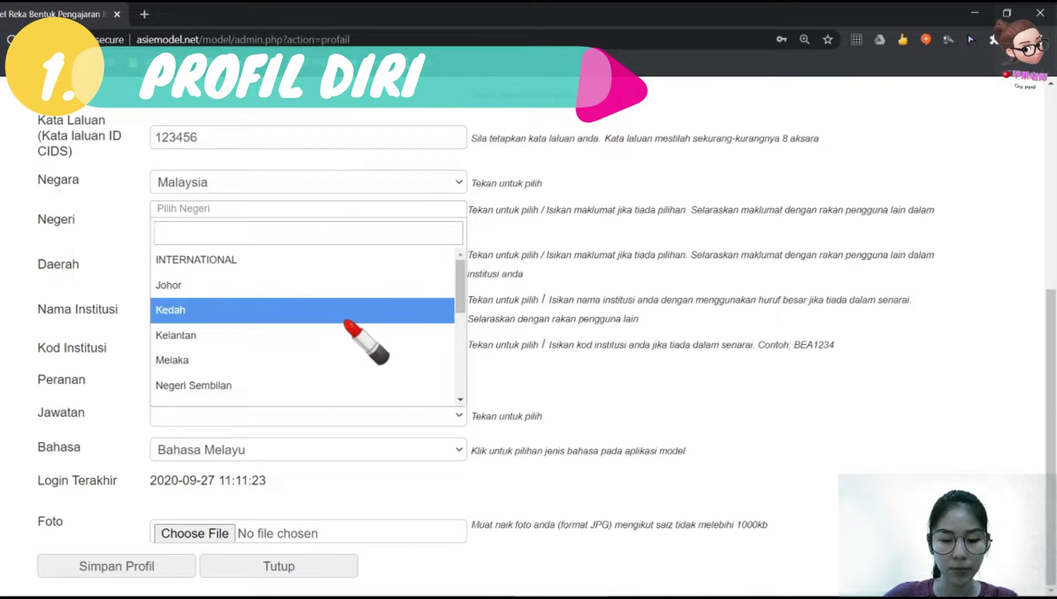
scroll(347, 328, down, 5)
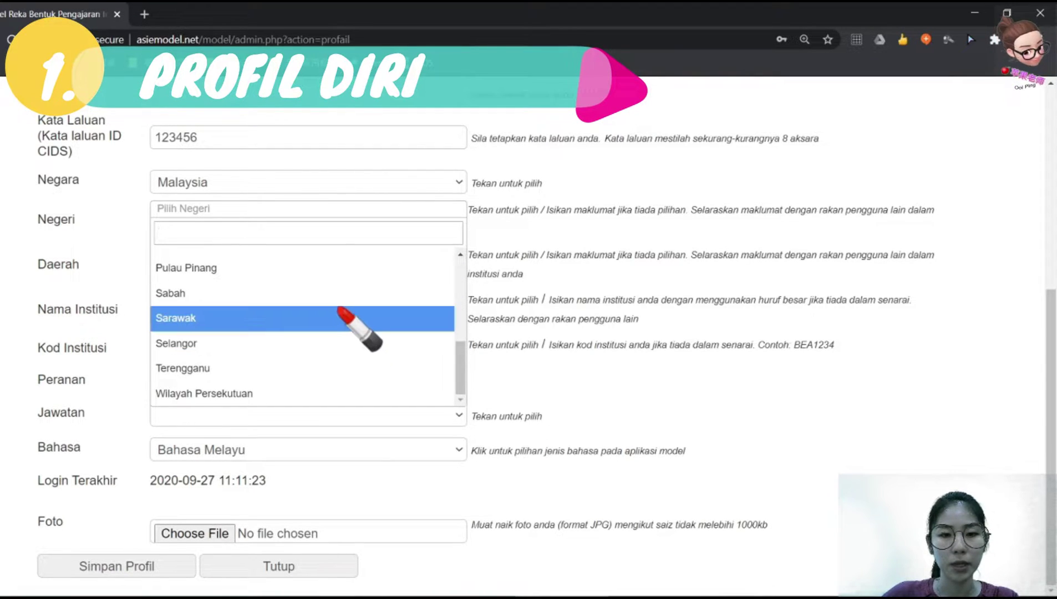
scroll(345, 302, up, 5)
click(555, 244)
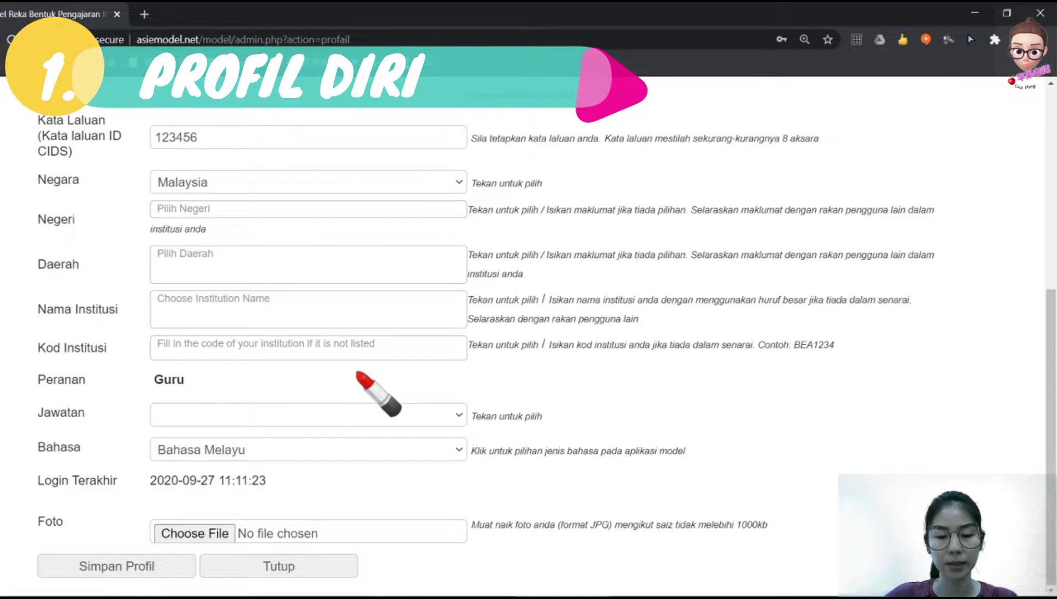
Check the position options for Jawatan and the language options for Bahasa in the profile form
click(461, 415)
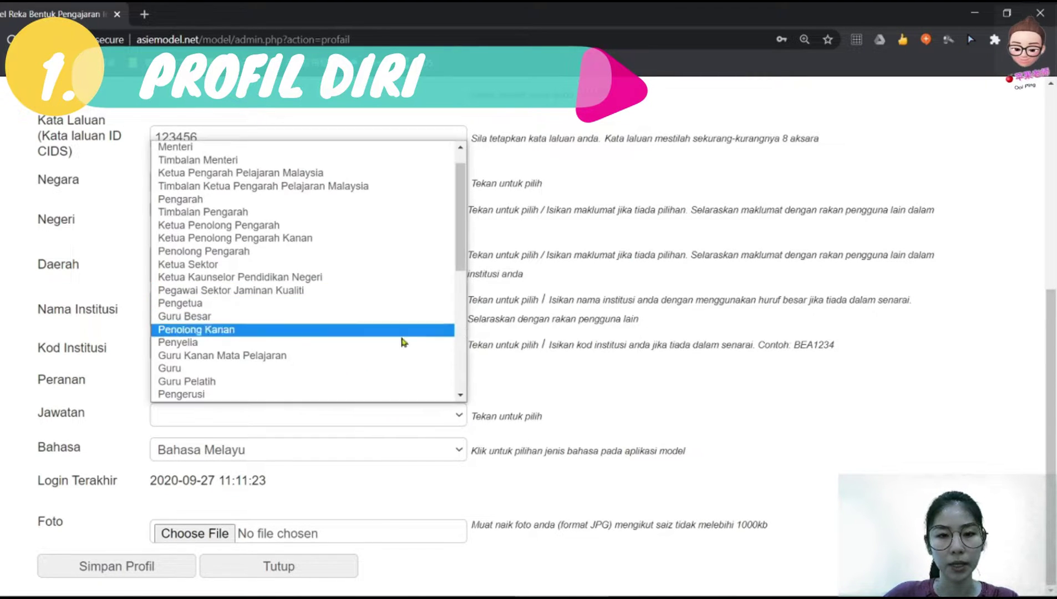
click(408, 369)
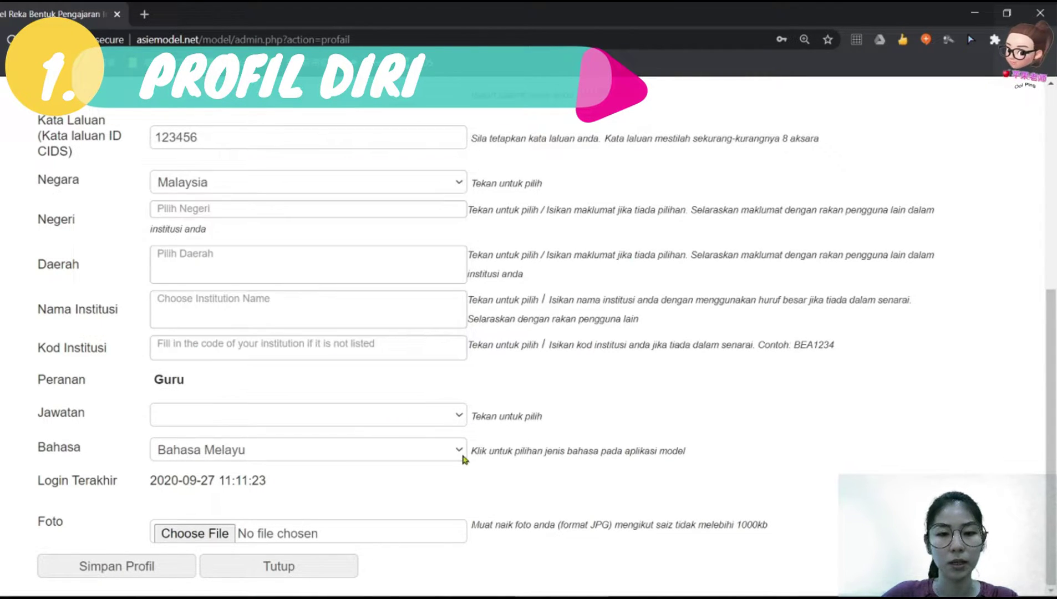
click(457, 452)
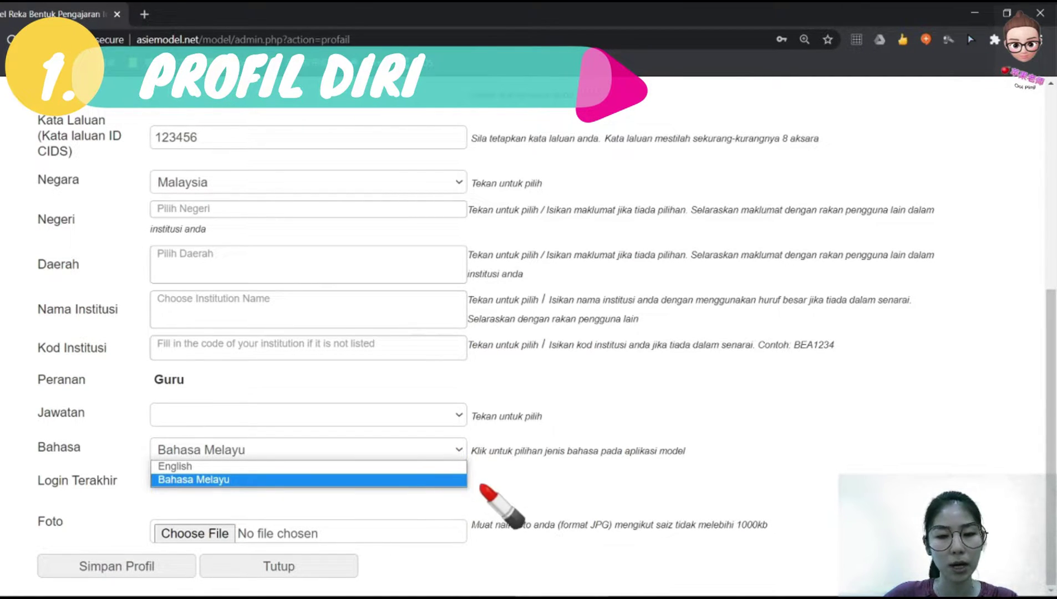
click(423, 485)
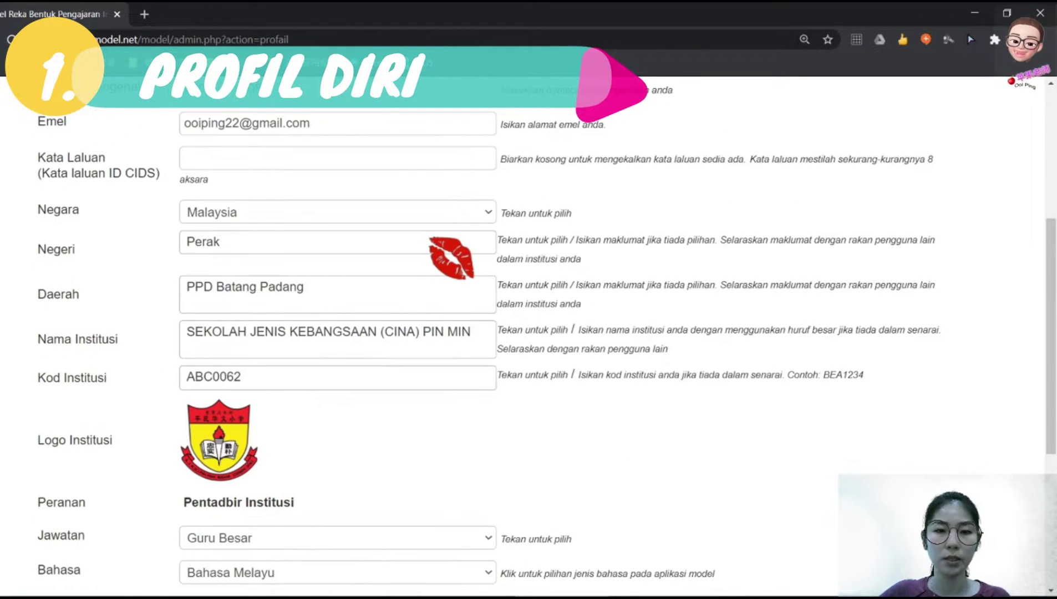
Review the completed profile from the institution details to the photo and digital signature, and save the profile
scroll(529, 333, down, 4)
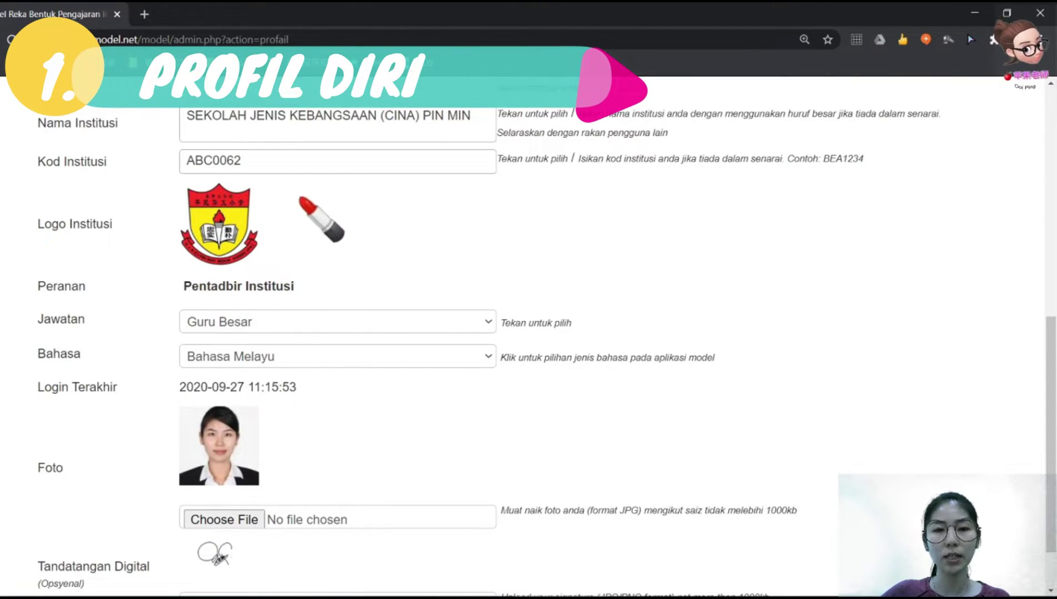
scroll(528, 332, down, 2)
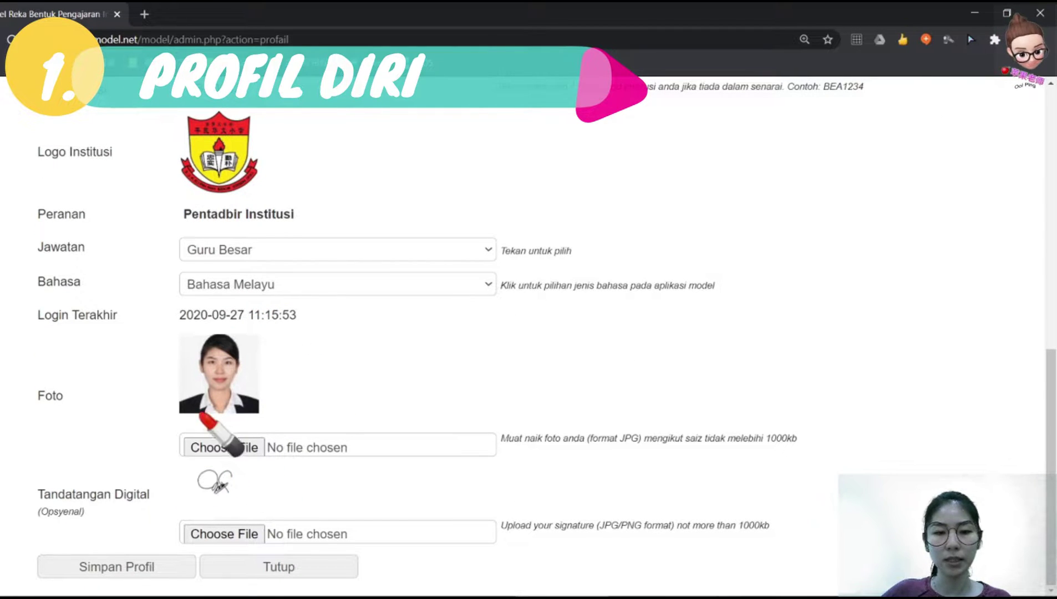
scroll(284, 445, up, 2)
scroll(252, 394, up, 2)
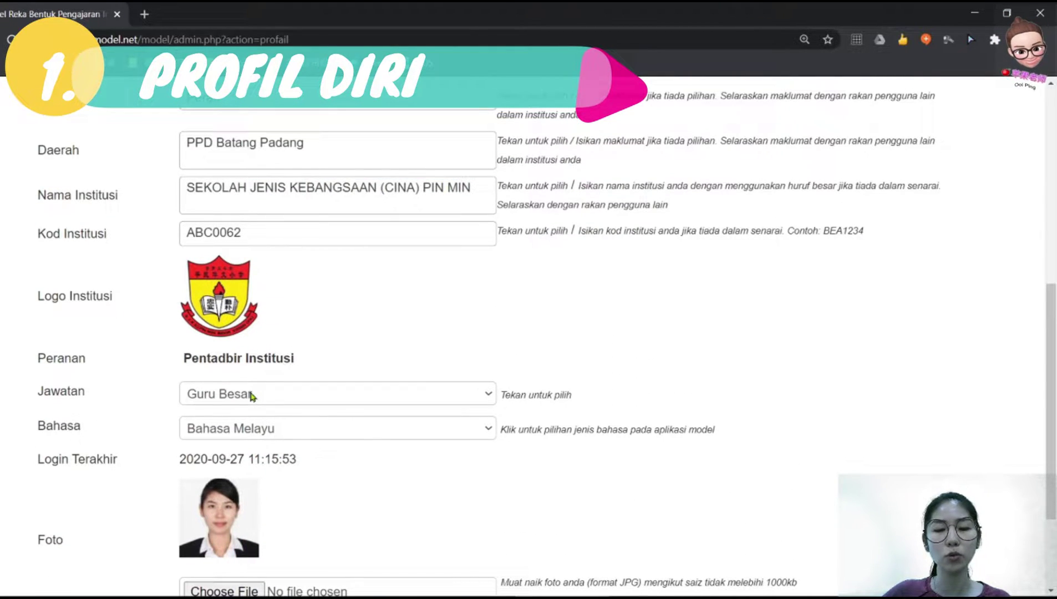
scroll(253, 395, down, 4)
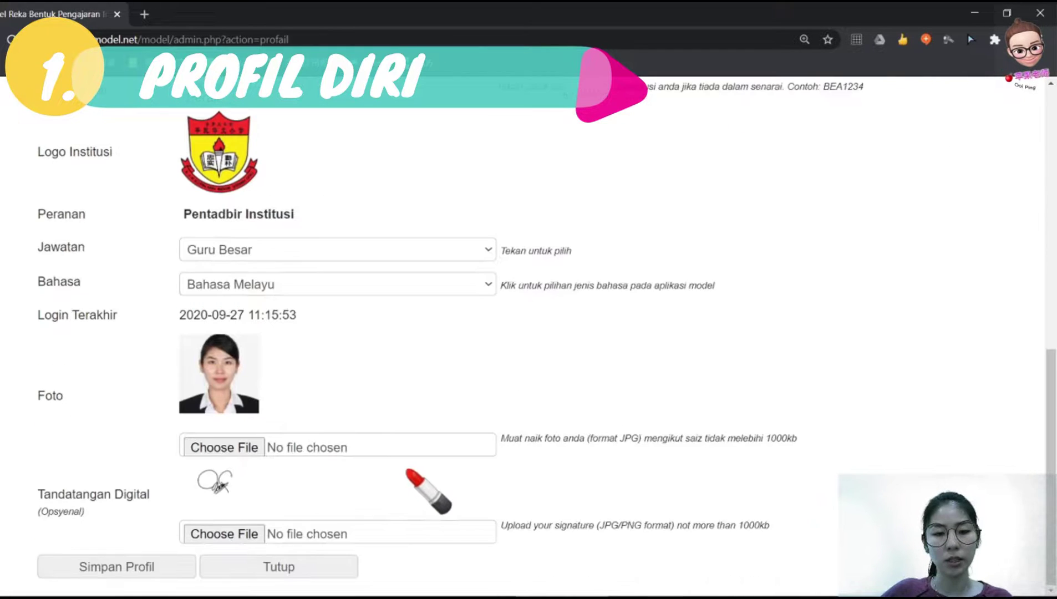
click(134, 567)
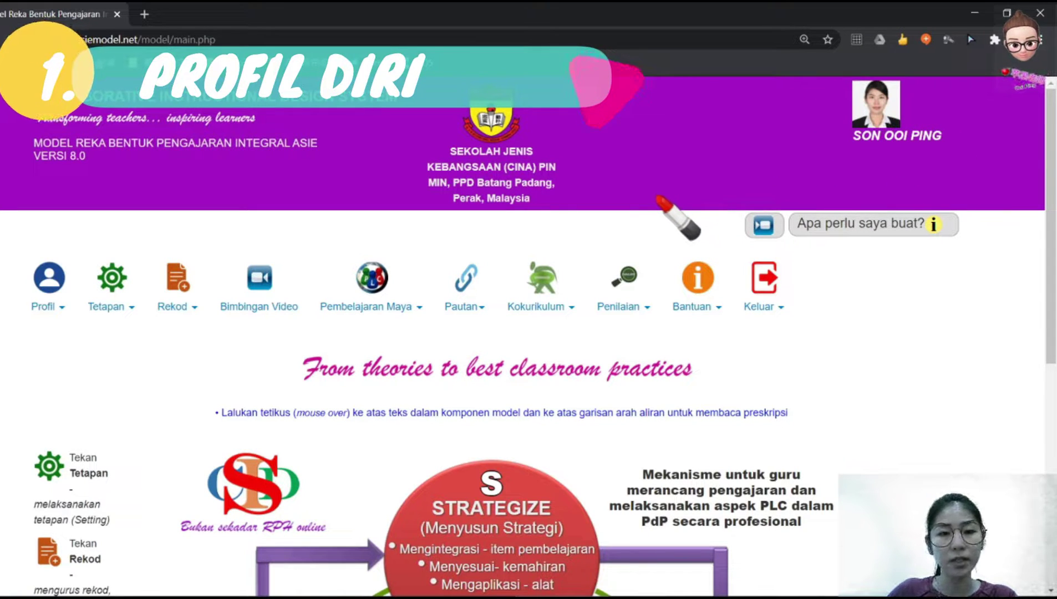
Open the Waktu Pengajaran timetable settings and maximize their window
mouse_move(139, 279)
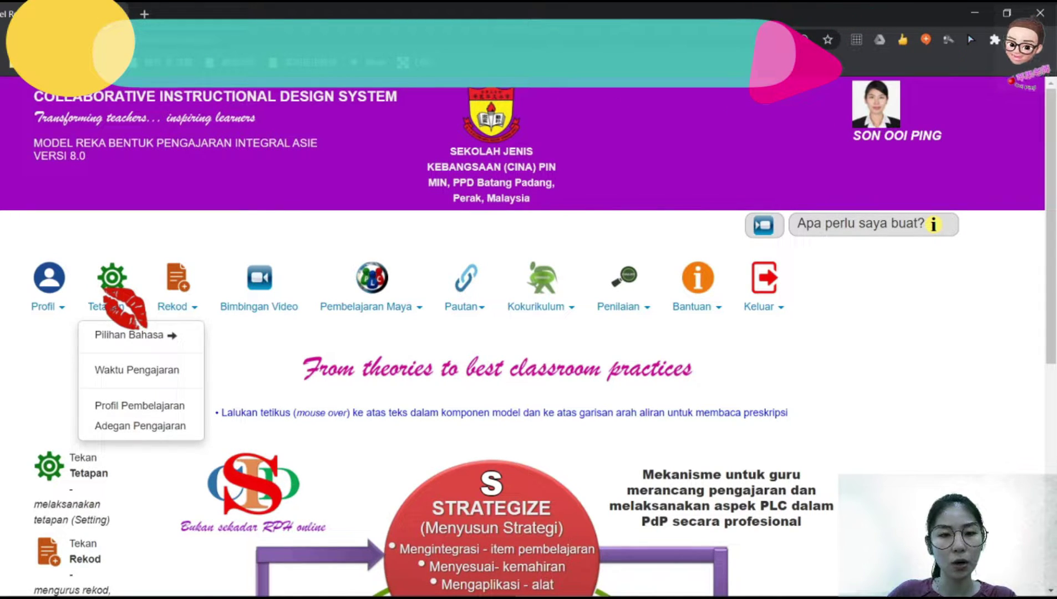
click(195, 370)
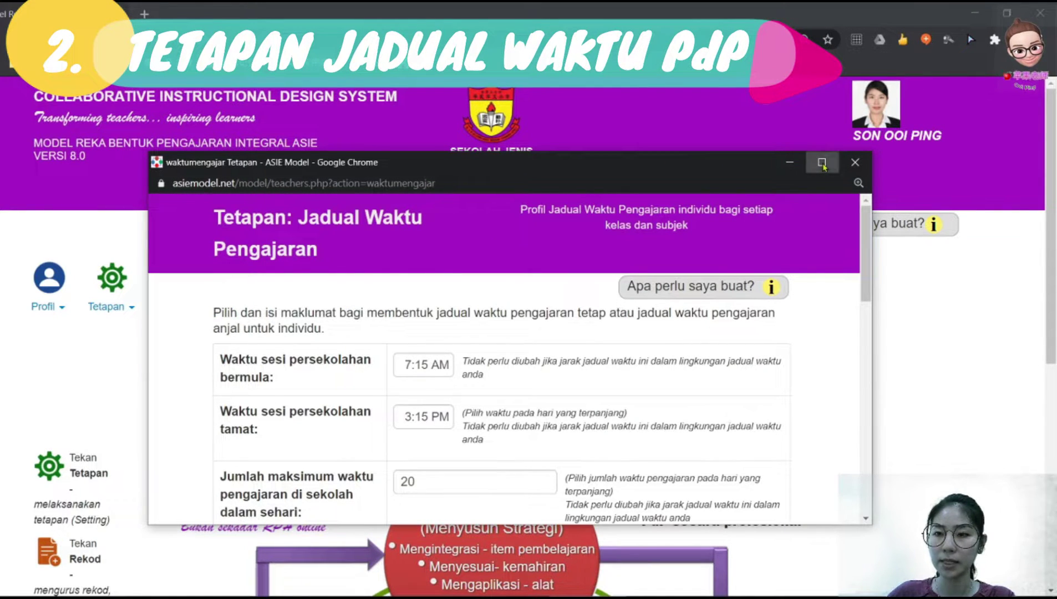
click(823, 164)
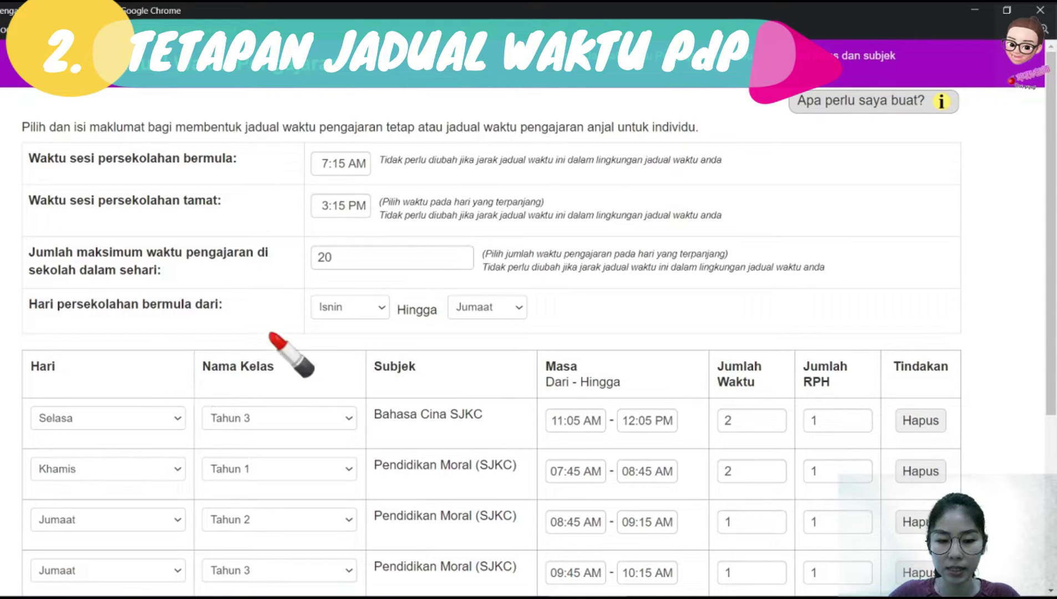
Set the day to Isnin and the class to Tahun 3 in the new timetable entry row
scroll(302, 321, down, 1)
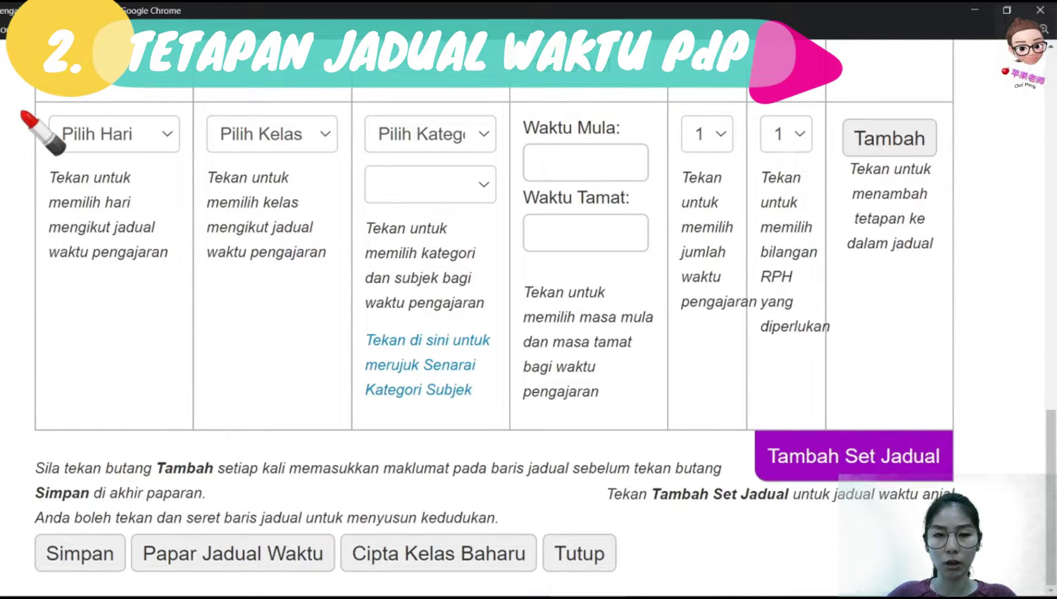
click(170, 142)
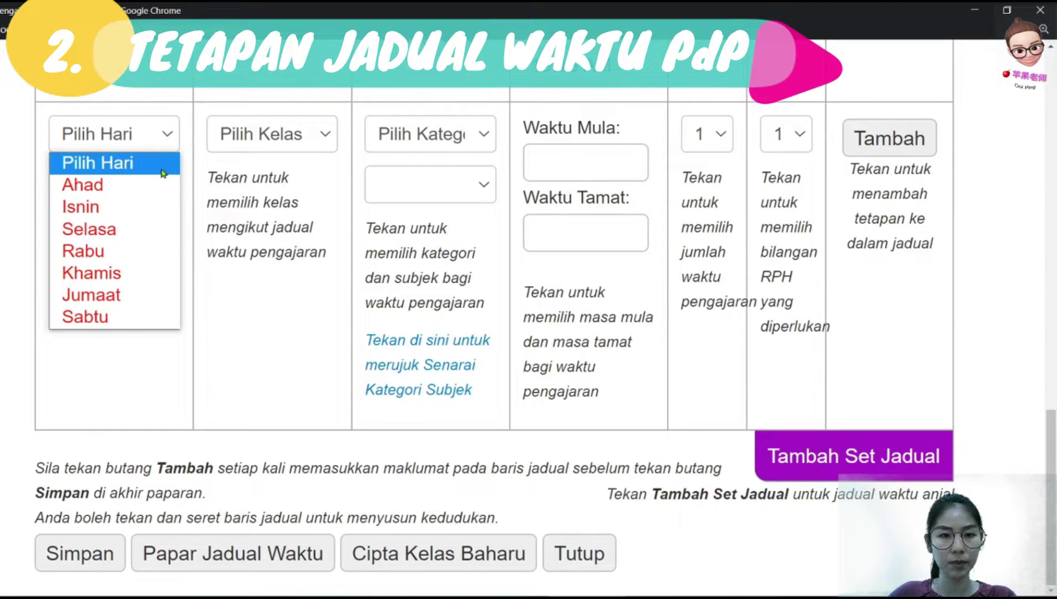
click(159, 209)
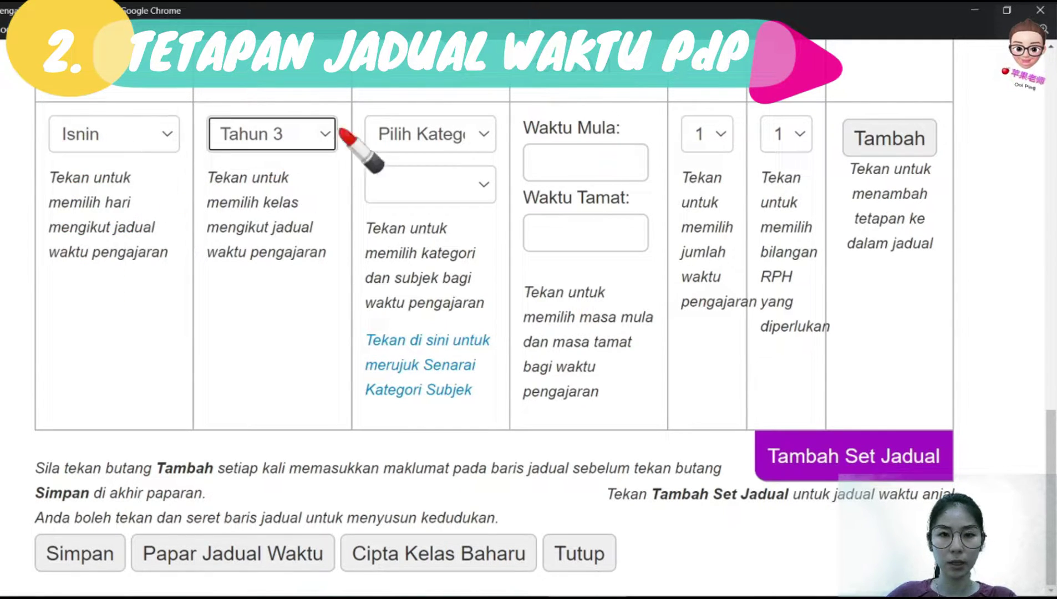
click(325, 134)
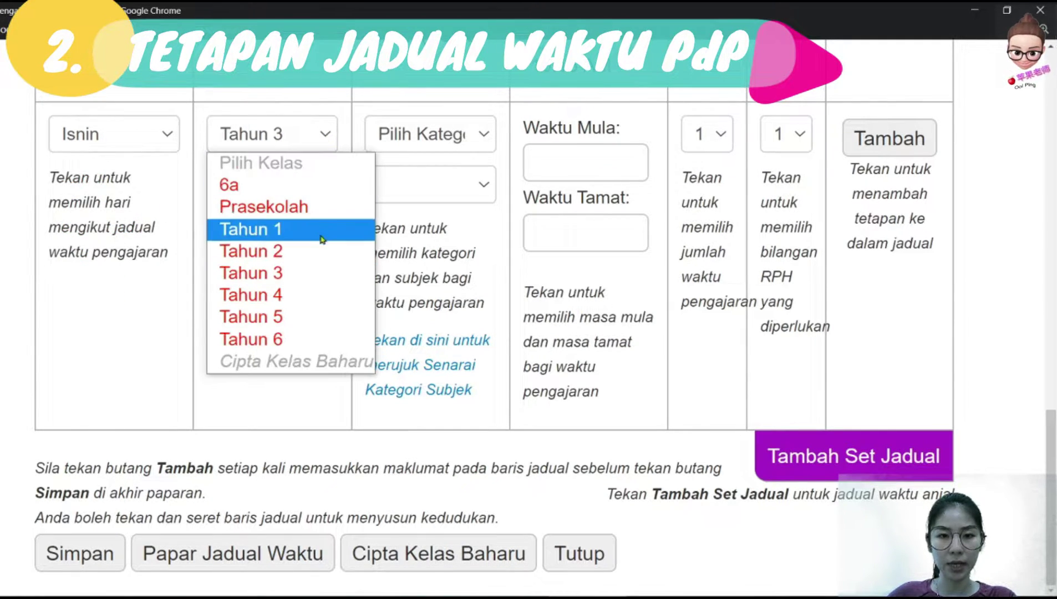
click(322, 277)
Set the new timetable entry's category to Bahasa and its subject to Bahasa Melayu (SJK)
click(483, 134)
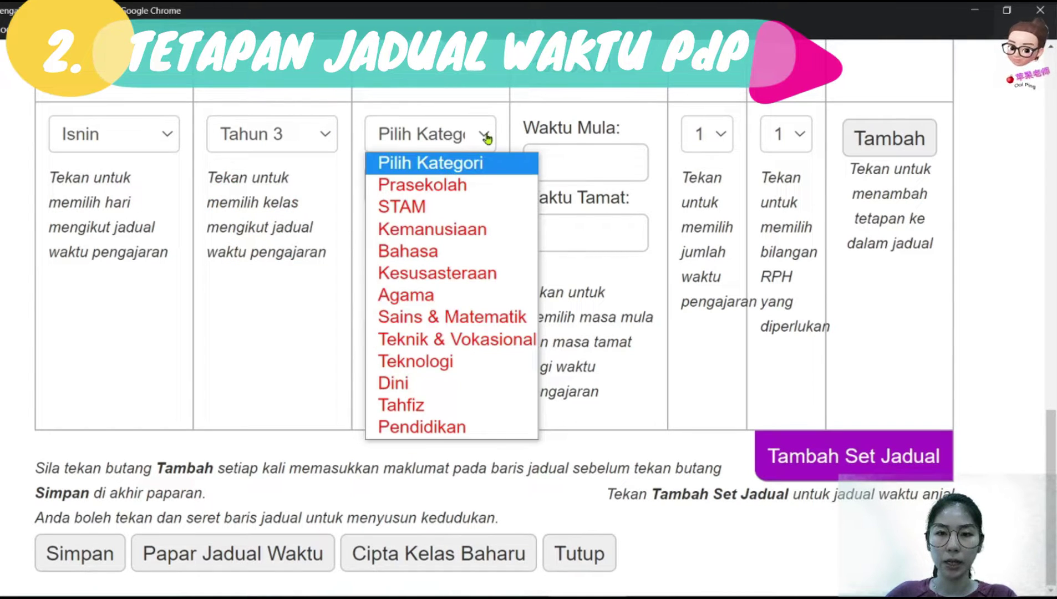
click(481, 252)
click(483, 185)
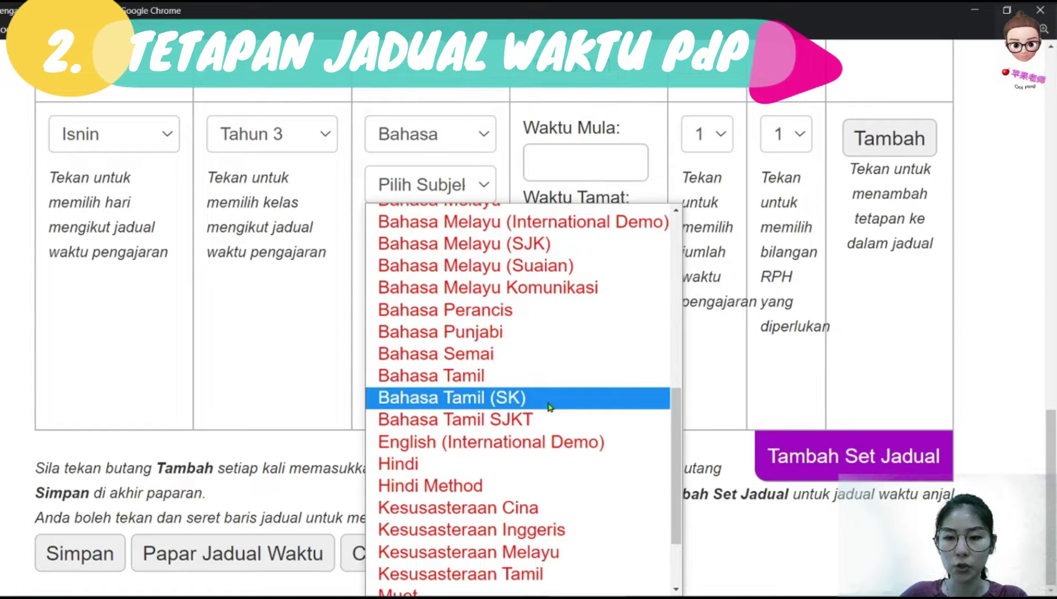
scroll(554, 361, up, 2)
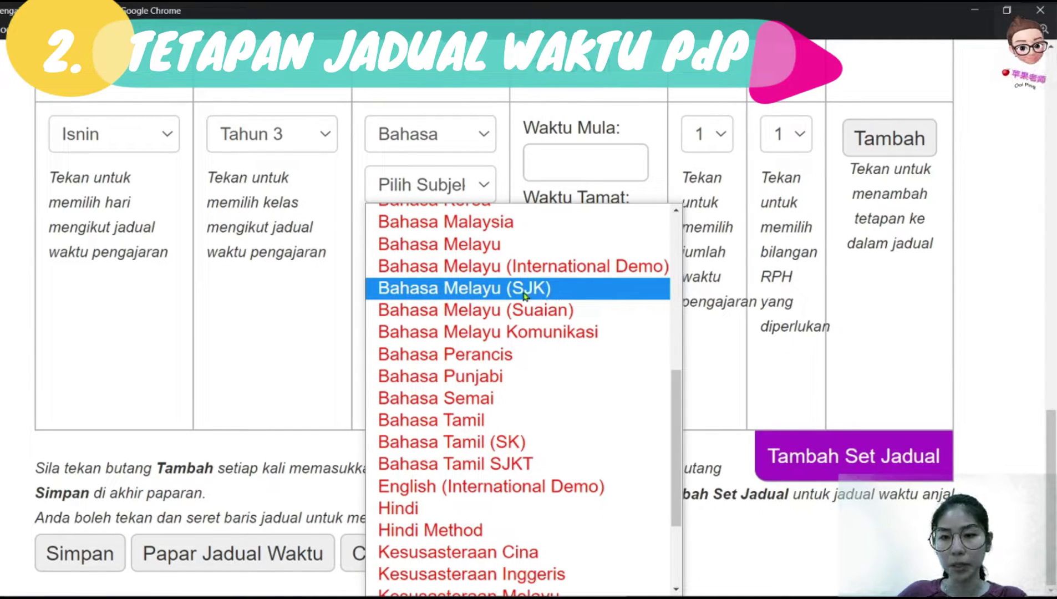
click(568, 292)
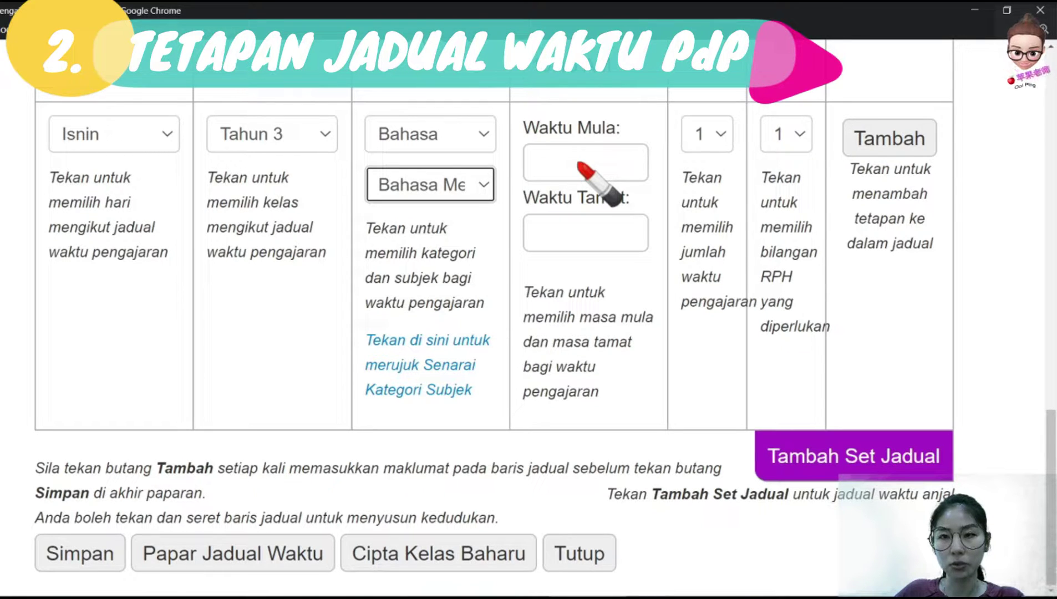
Set the new timetable entry's start time to 9:00 AM and its end time to 10:00 AM
click(578, 164)
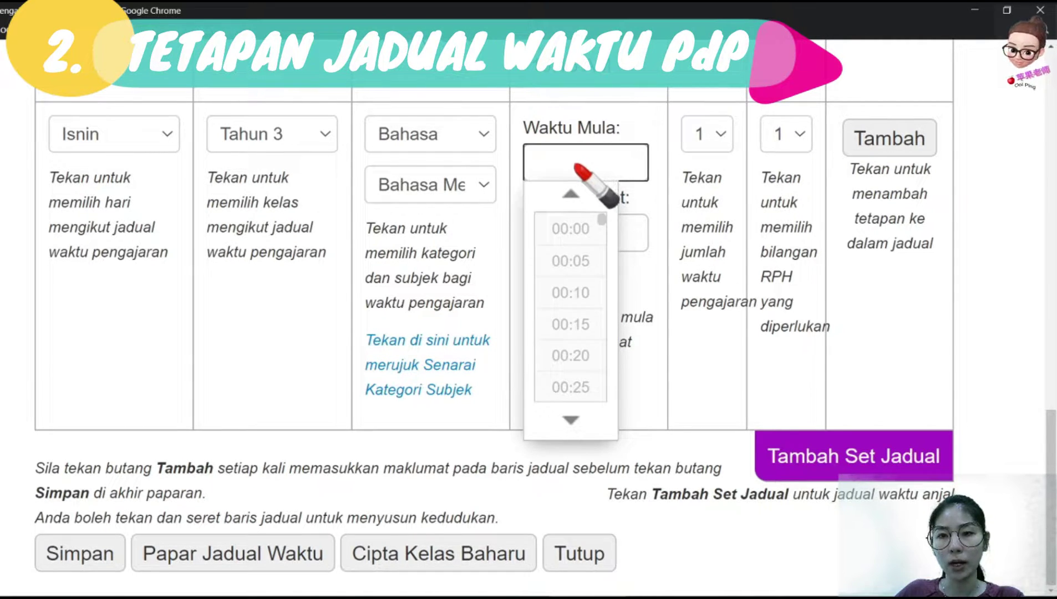
drag(603, 219, 608, 284)
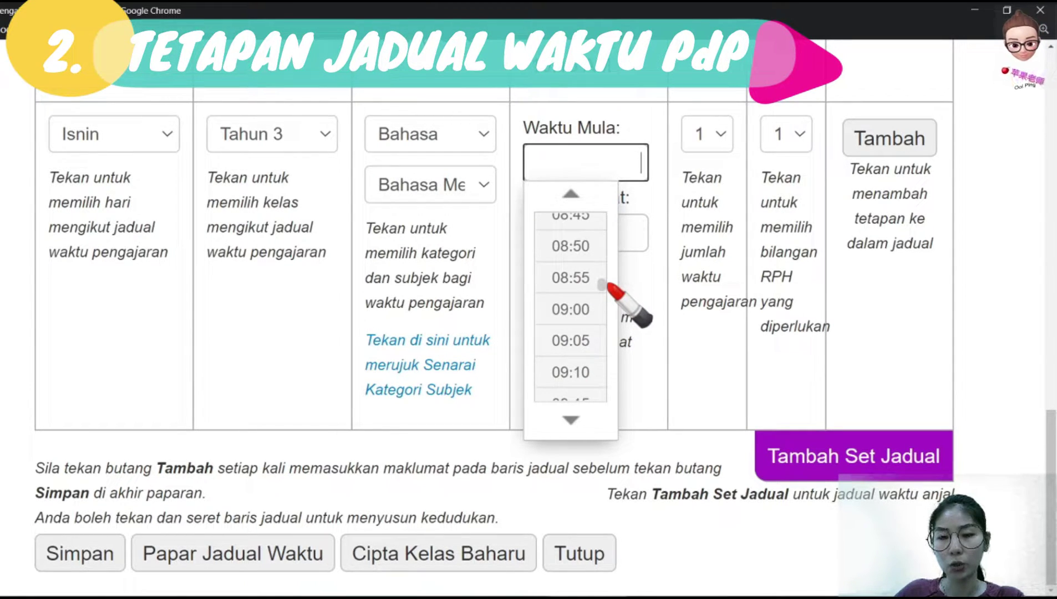
click(580, 309)
click(607, 222)
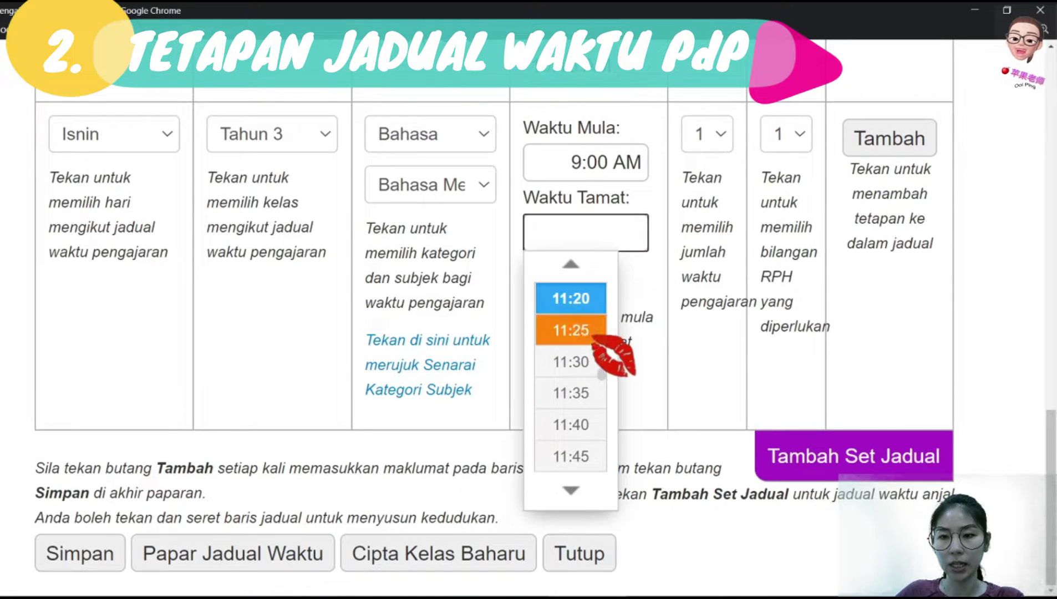
scroll(594, 333, up, 6)
click(589, 299)
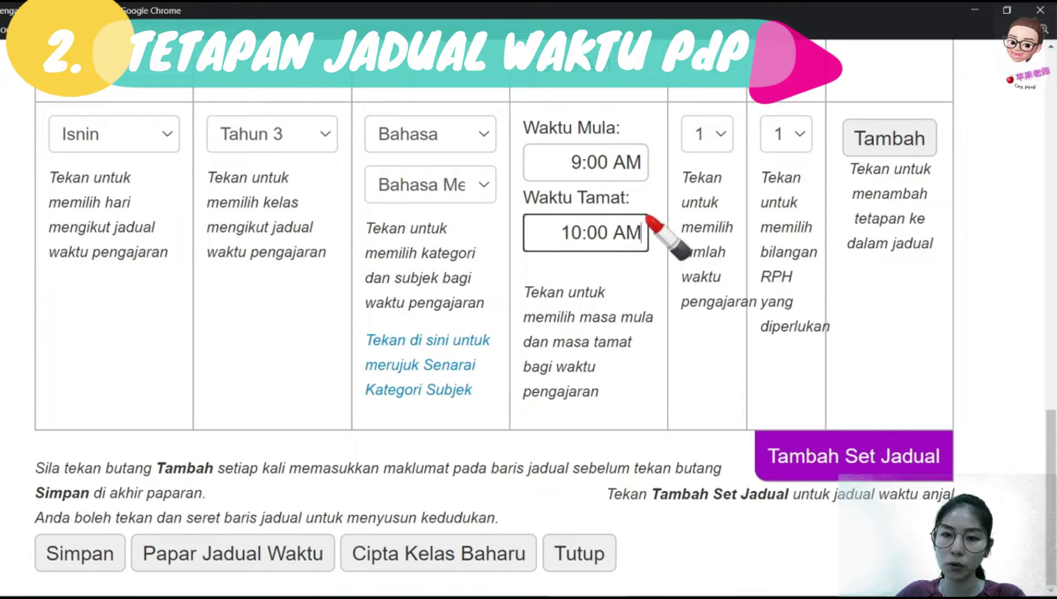
Set the number of teaching periods to 2 and add the entry to the timetable
click(721, 135)
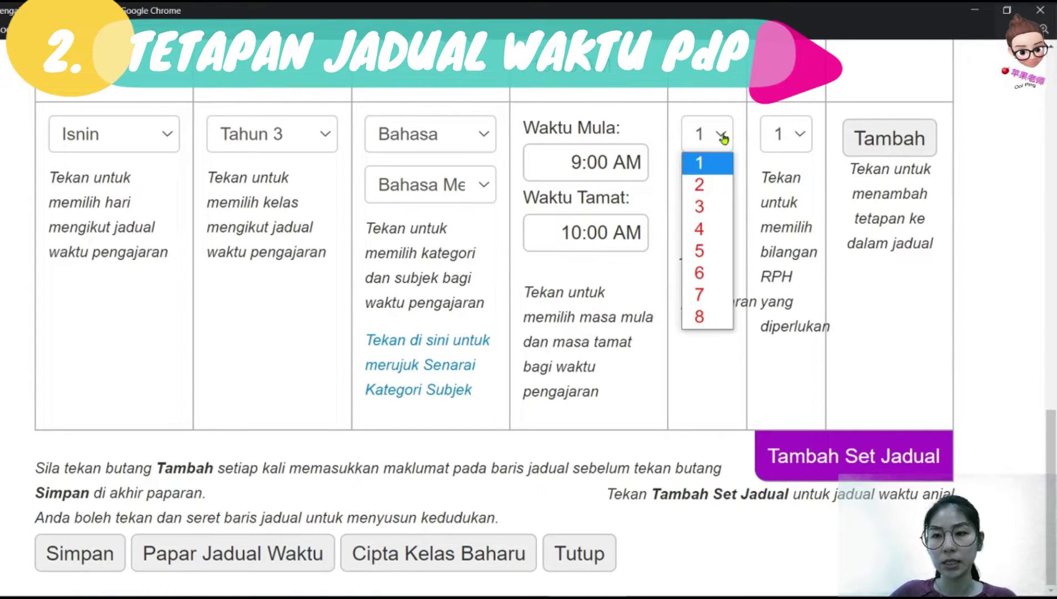
click(709, 189)
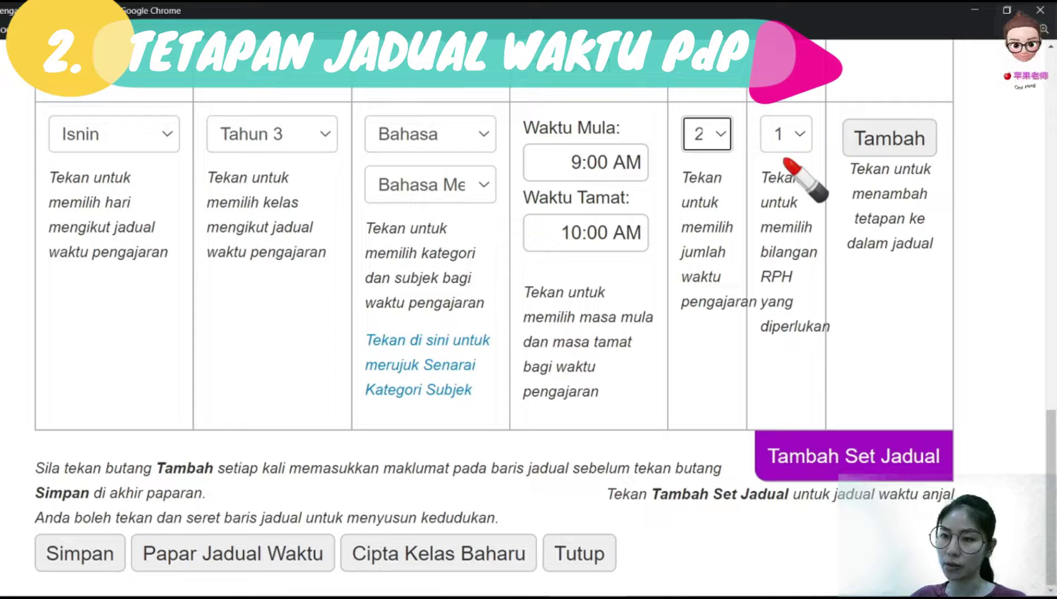
click(912, 149)
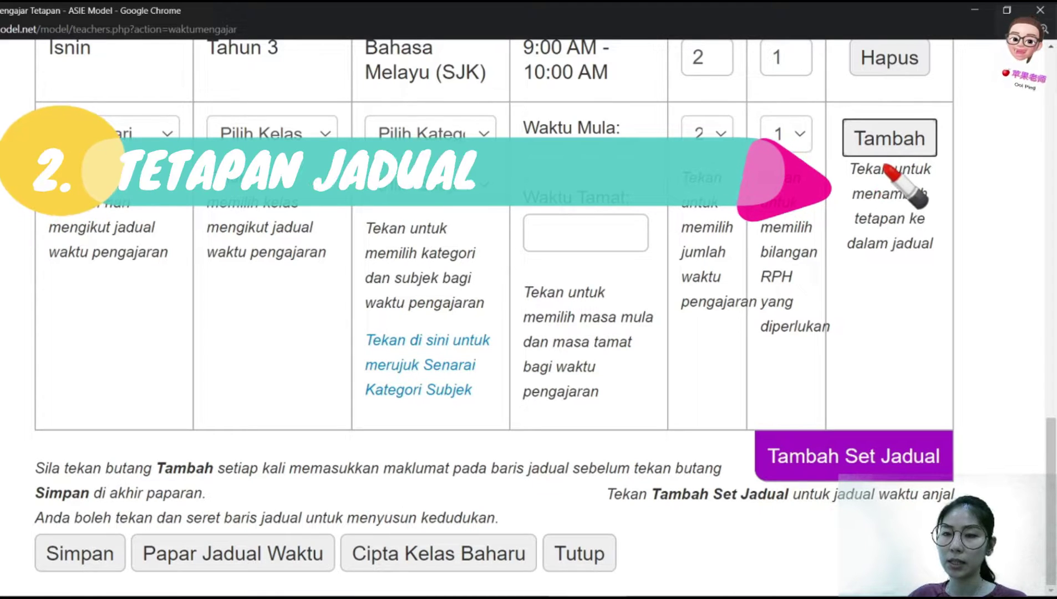
scroll(878, 209, up, 2)
scroll(879, 211, down, 1)
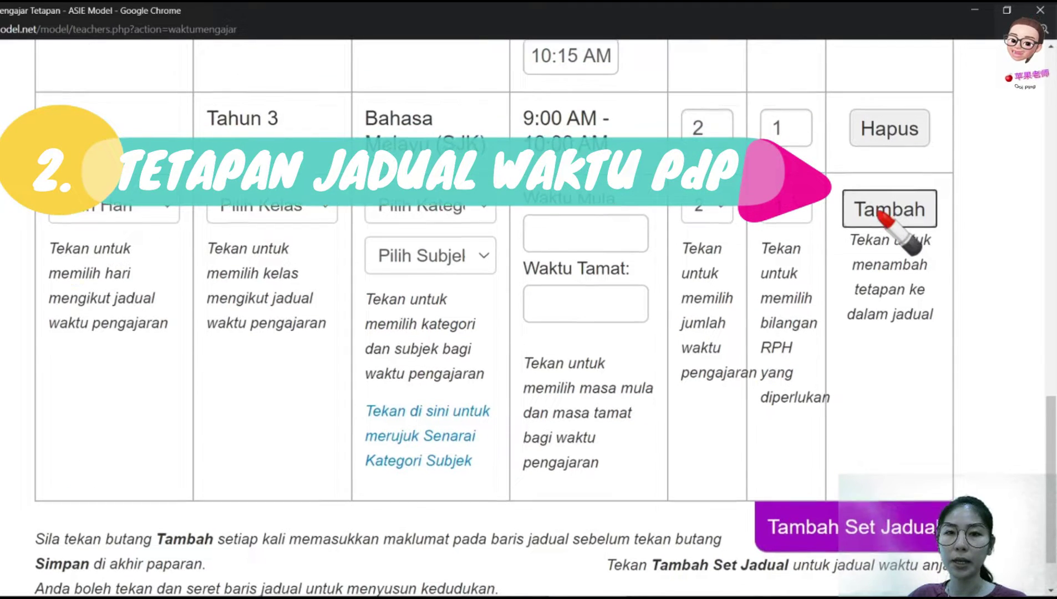
scroll(880, 216, down, 1)
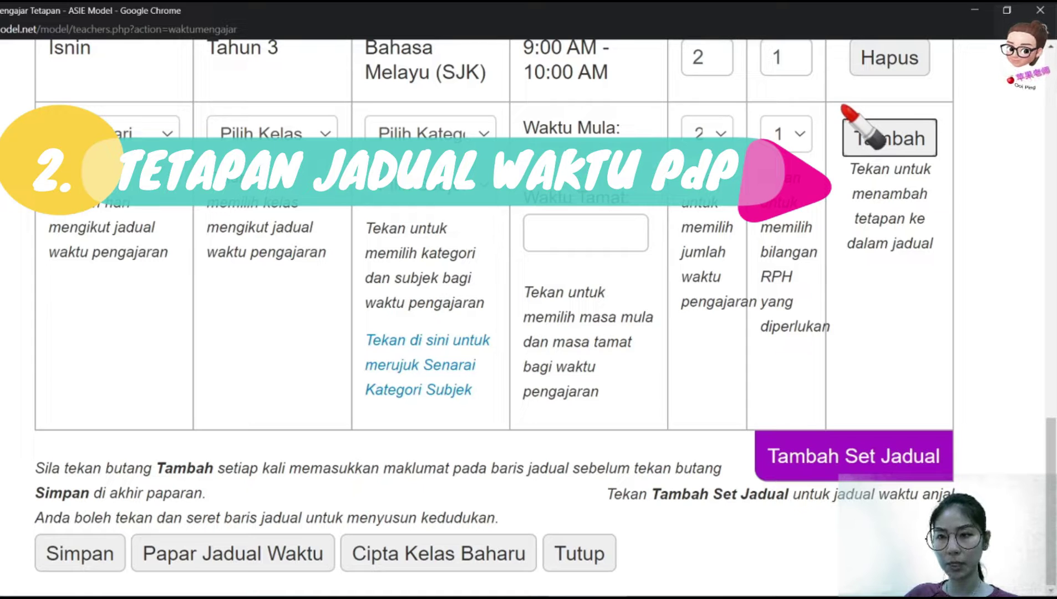
Delete the Isnin Bahasa Melayu (SJK) lesson for Tahun 3 from the timetable and save the timetable settings
click(899, 63)
scroll(810, 262, up, 5)
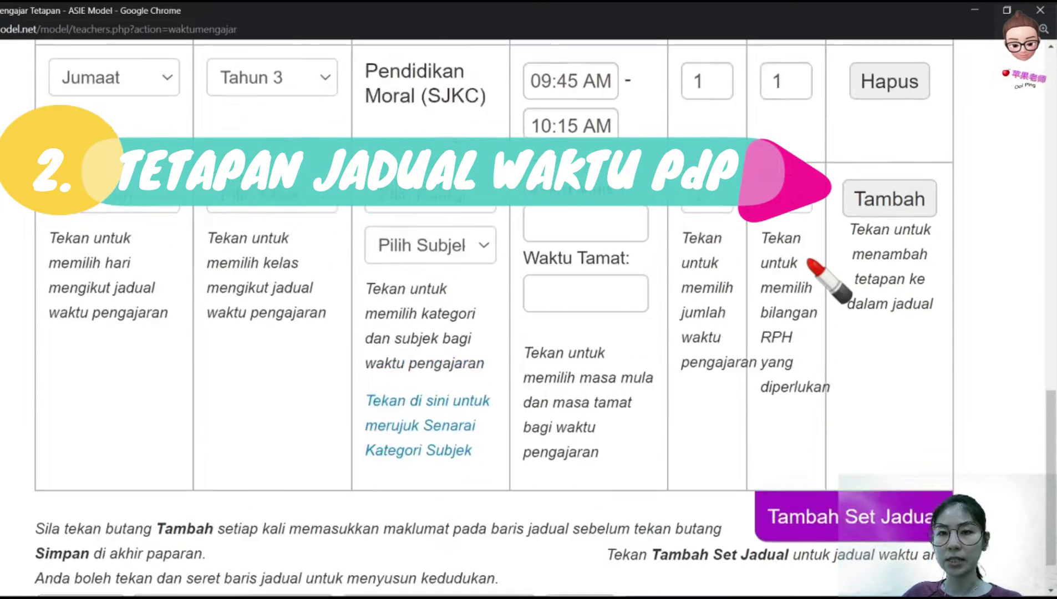
scroll(810, 261, down, 5)
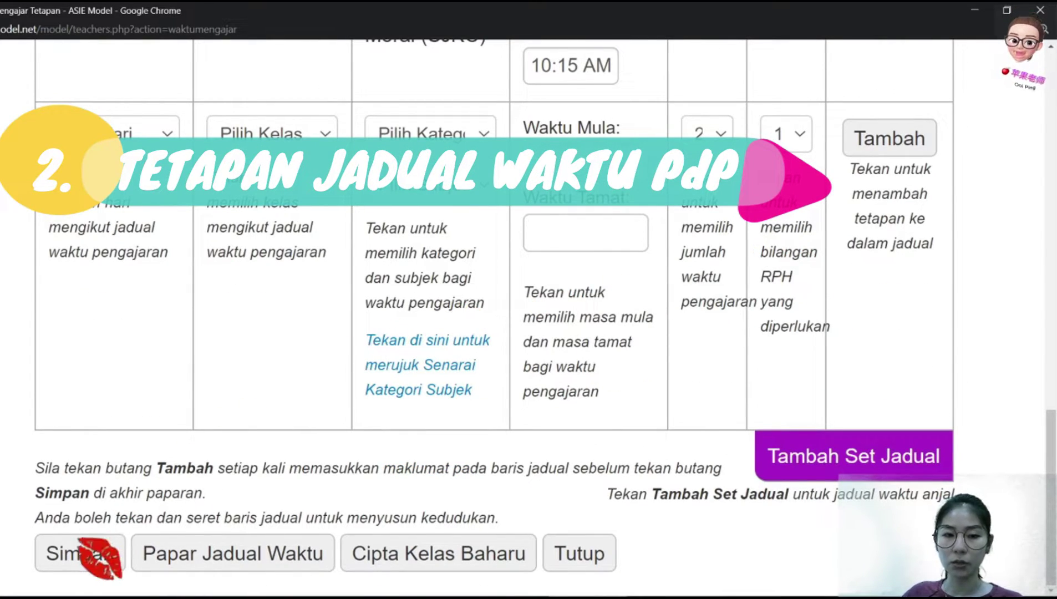
click(106, 562)
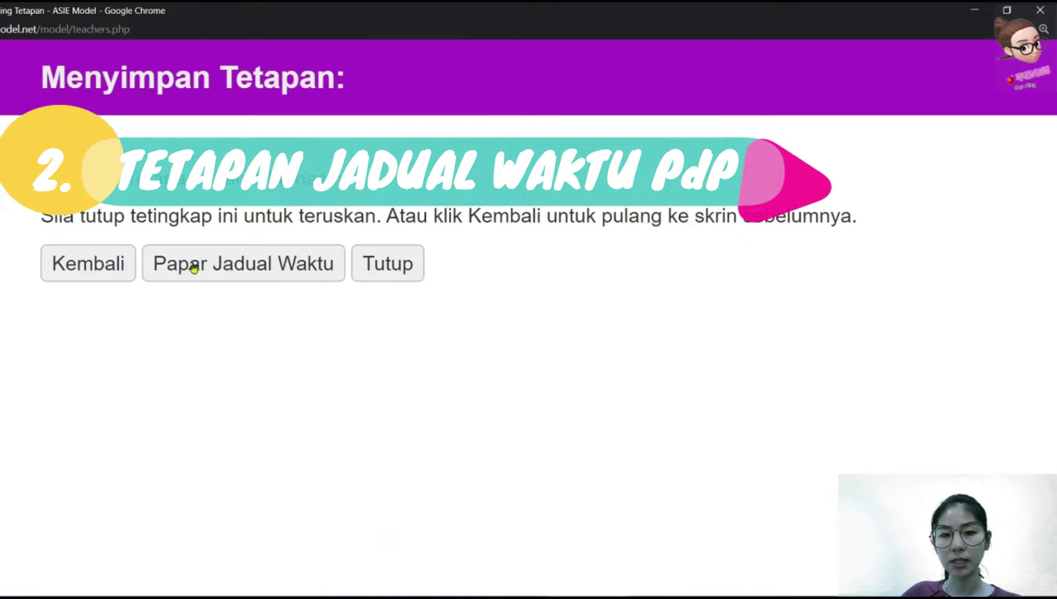
Display the saved timetable, check the weekly schedule and the teaching time analysis, and close it
click(244, 269)
scroll(425, 363, down, 2)
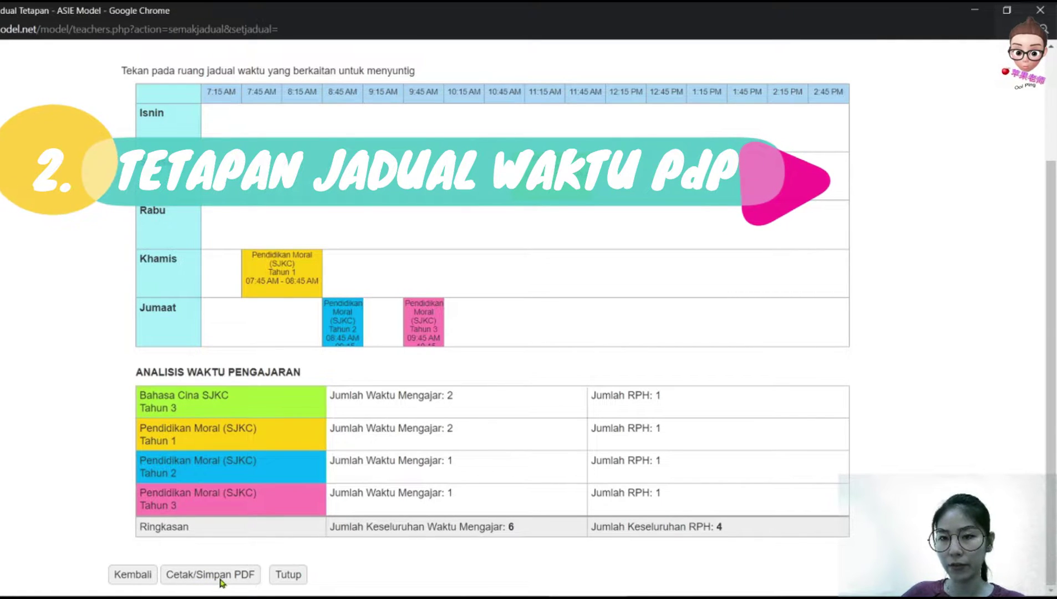
click(287, 575)
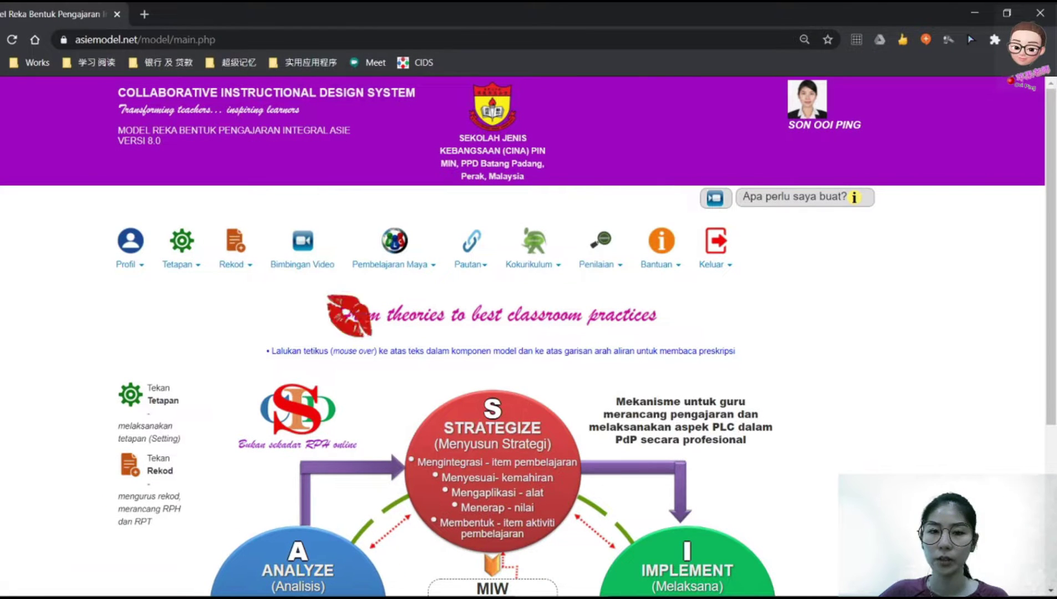
Open the Profil Pembelajaran settings and maximize their window
click(227, 275)
click(180, 264)
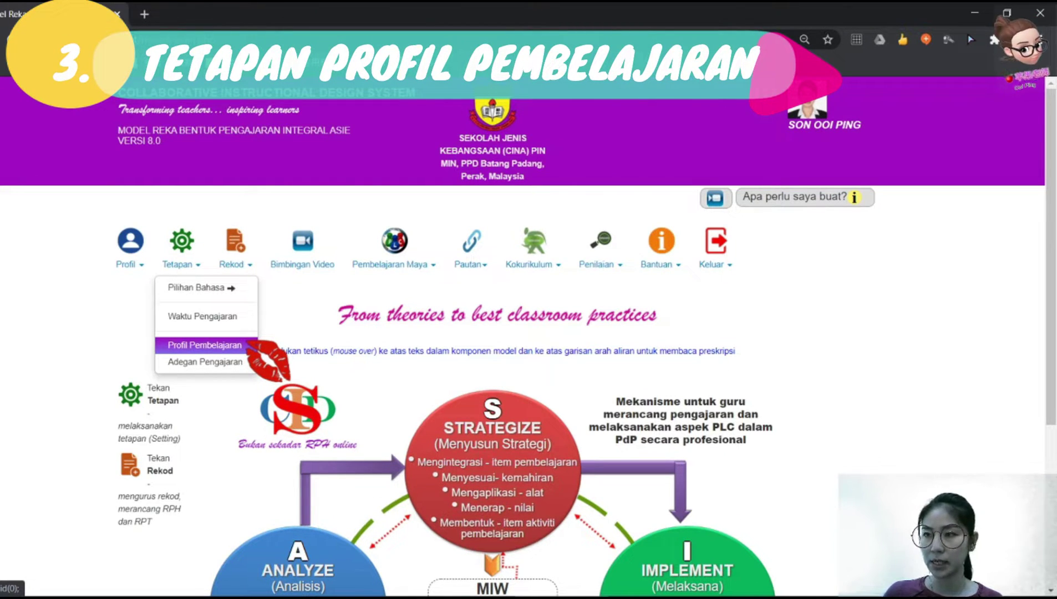
click(248, 344)
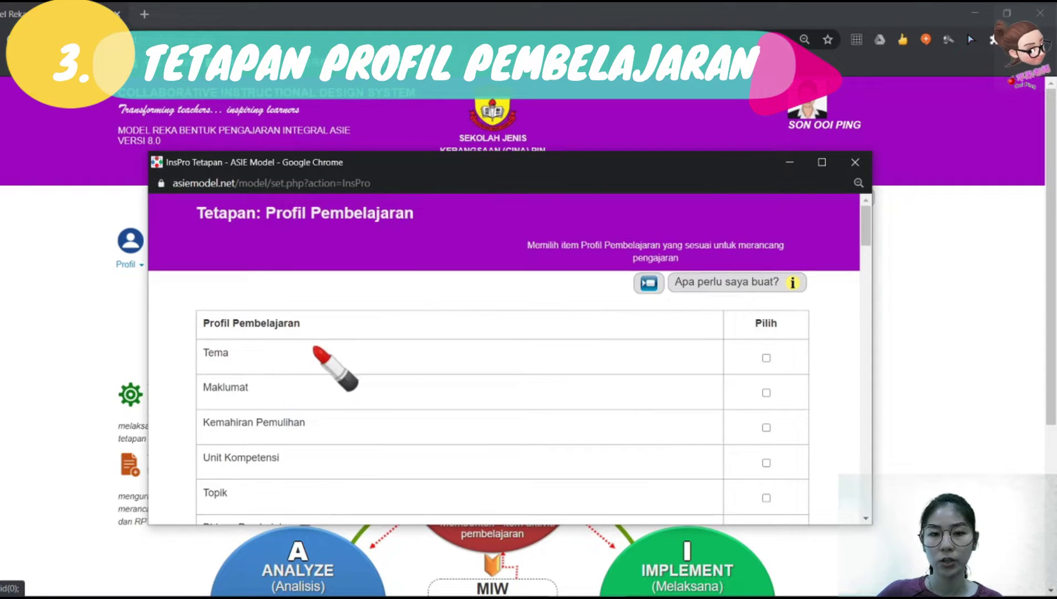
click(822, 162)
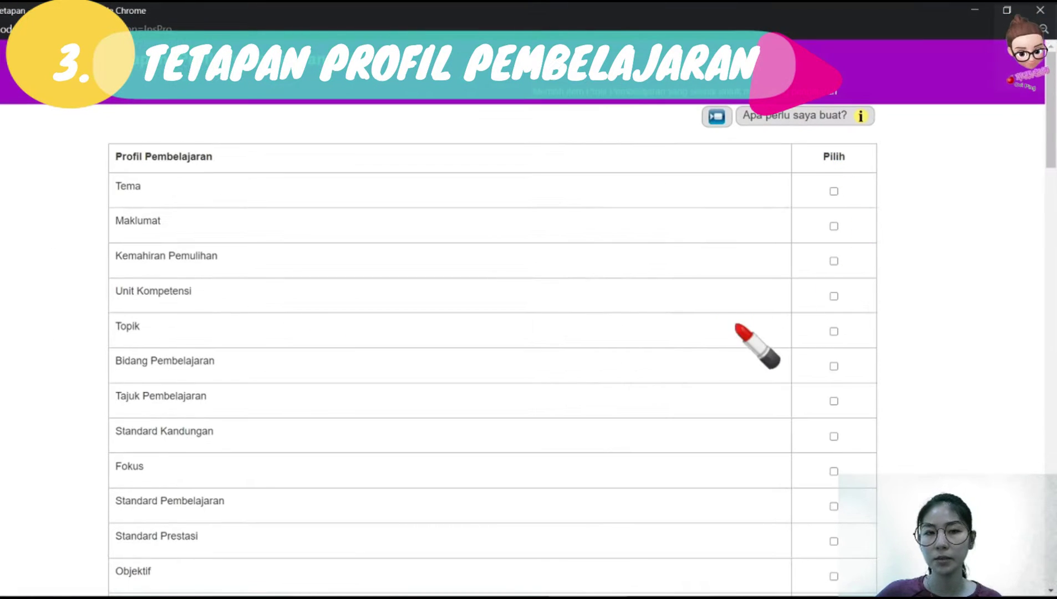
Review the selected Profil Pembelajaran items through the end of the list, save the settings and close the window
scroll(791, 277, down, 12)
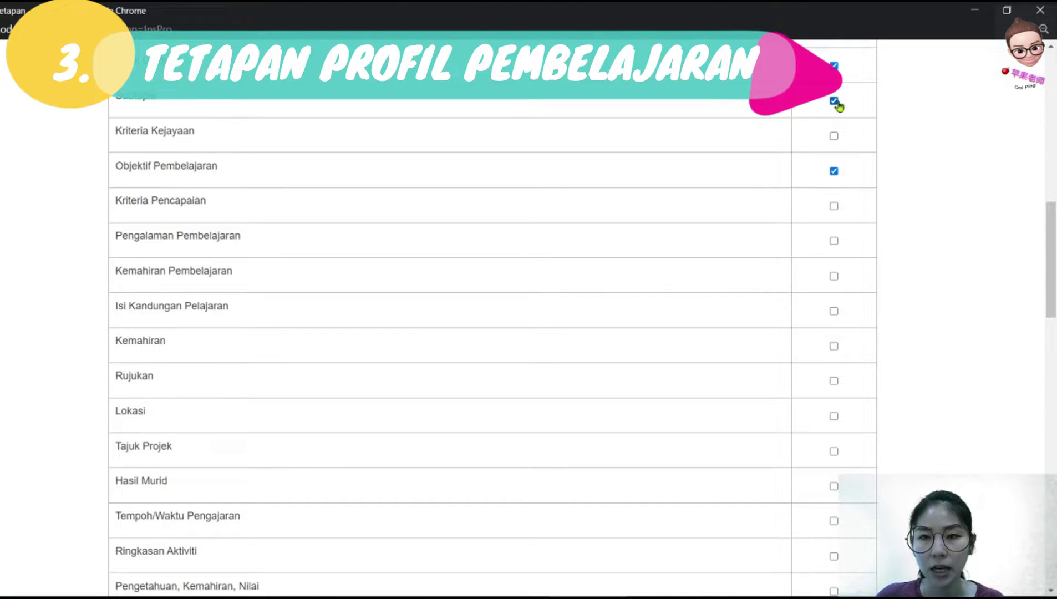
scroll(824, 258, down, 10)
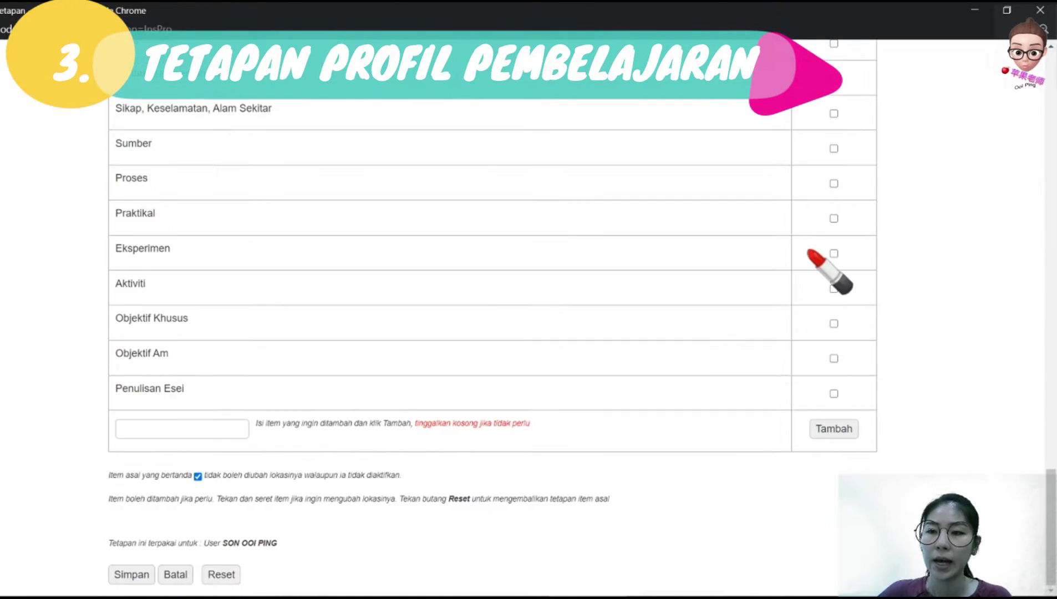
scroll(824, 257, up, 3)
scroll(824, 258, down, 3)
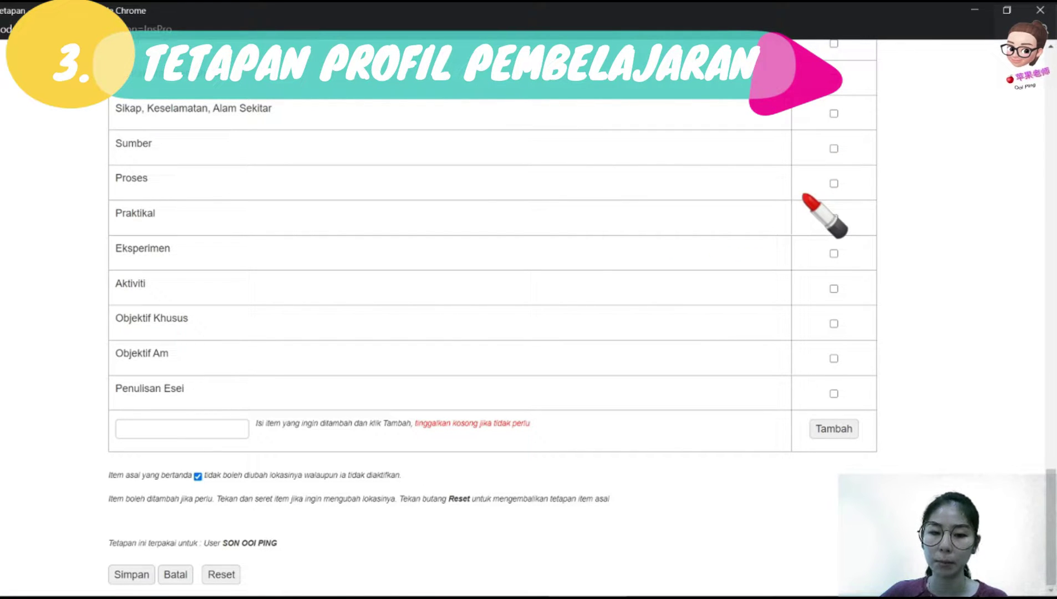
click(130, 575)
click(186, 155)
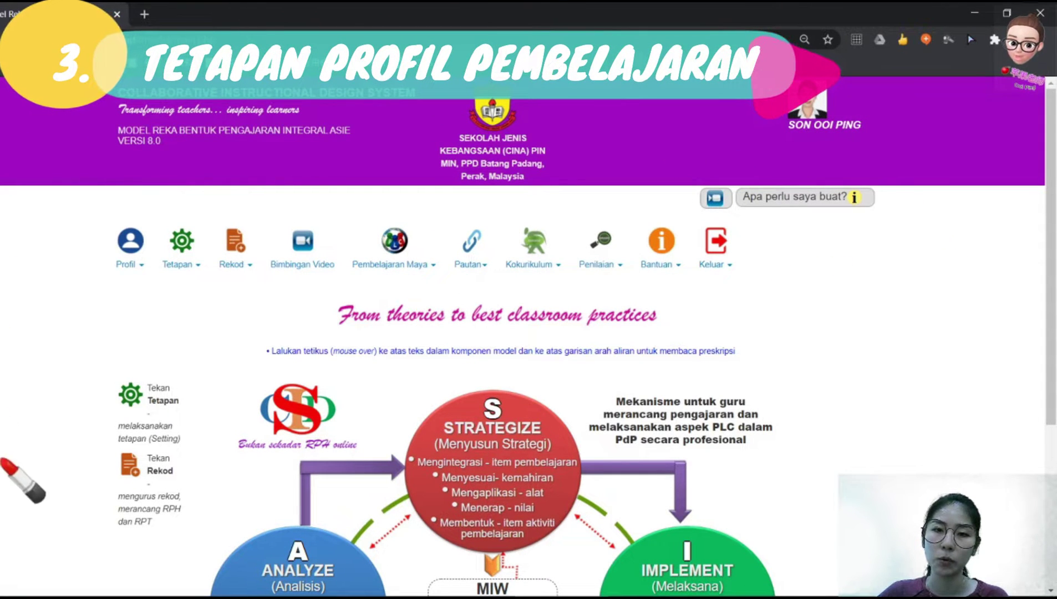
Open the Adegan Pengajaran settings and maximize their window
mouse_move(181, 264)
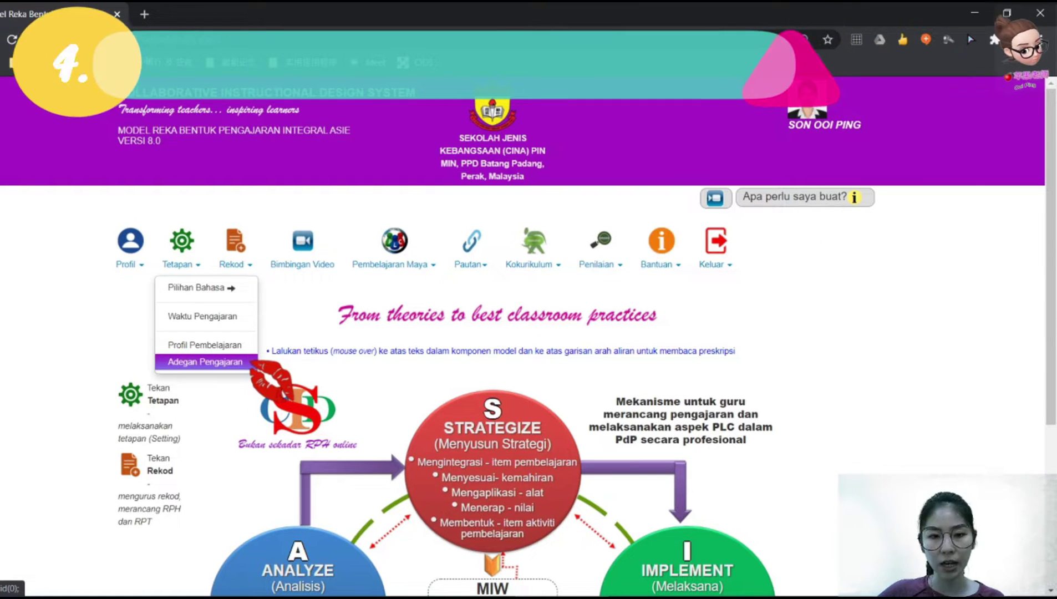
click(249, 362)
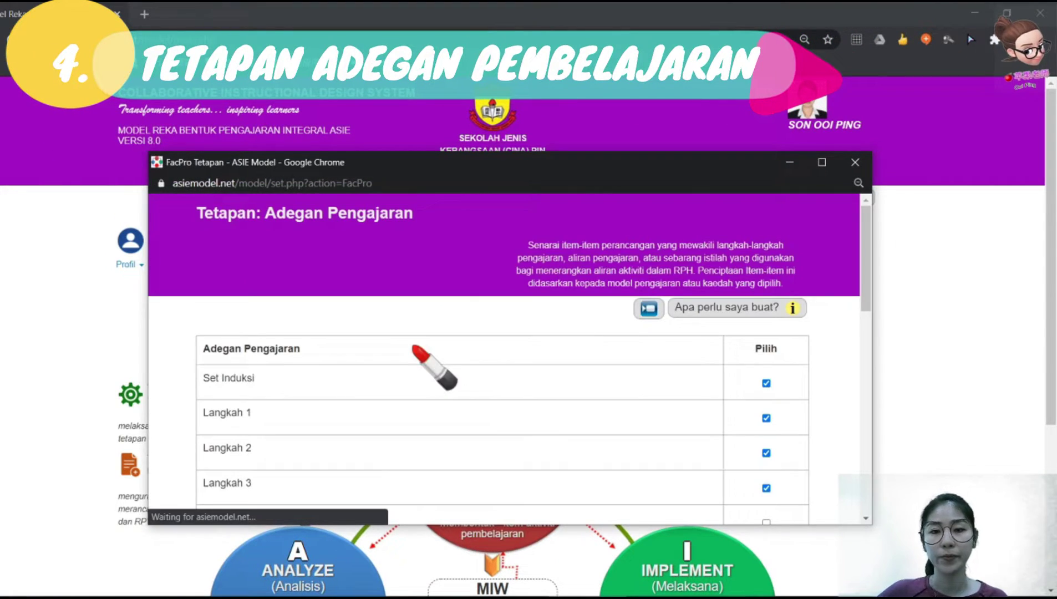
click(822, 162)
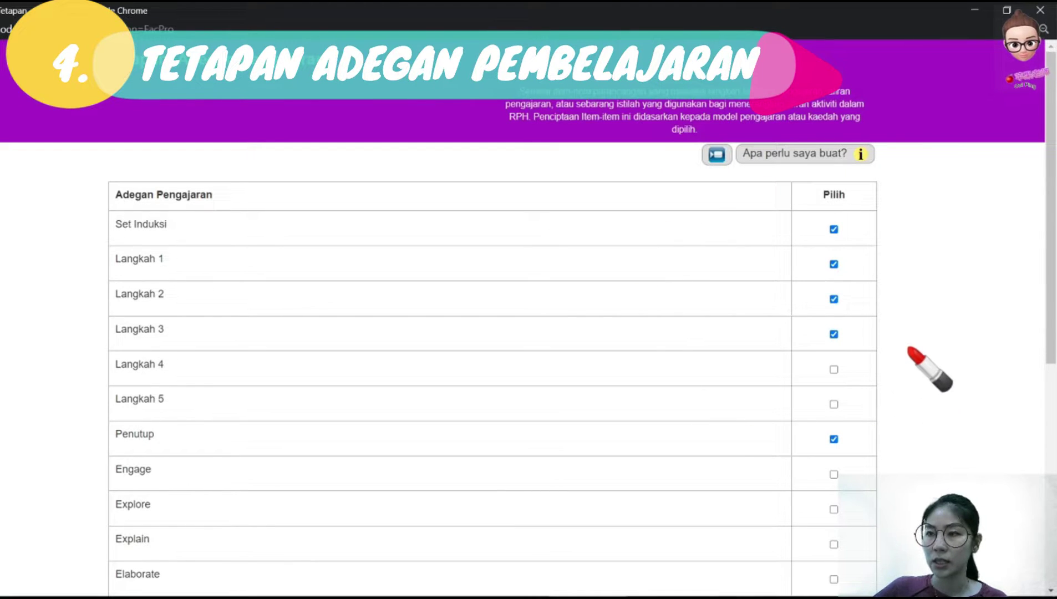
Review the selected Adegan Pengajaran items through the end of the list, save the settings and close the window
scroll(493, 333, down, 5)
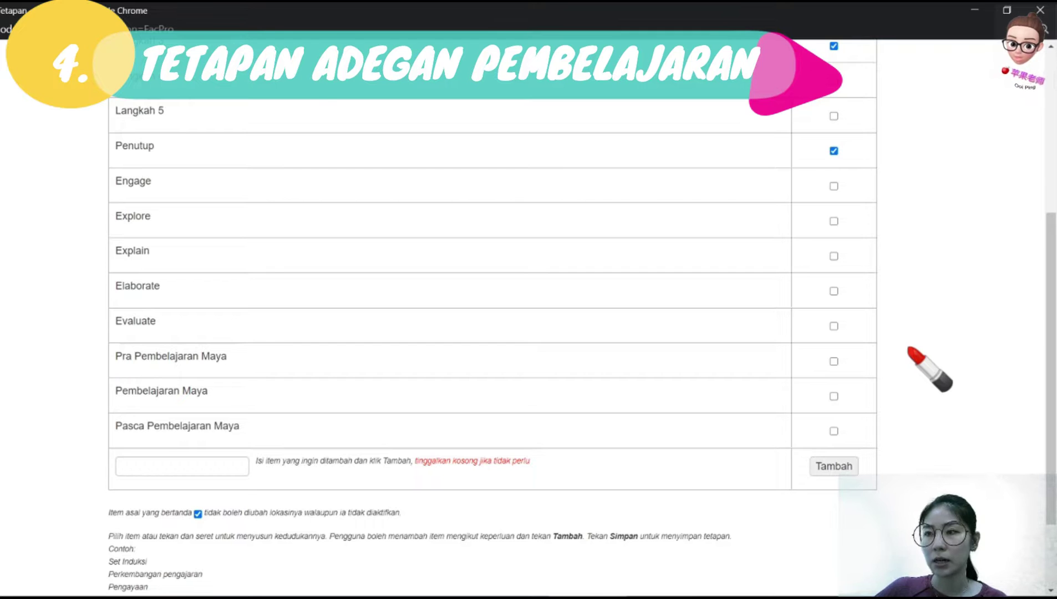
scroll(492, 332, down, 2)
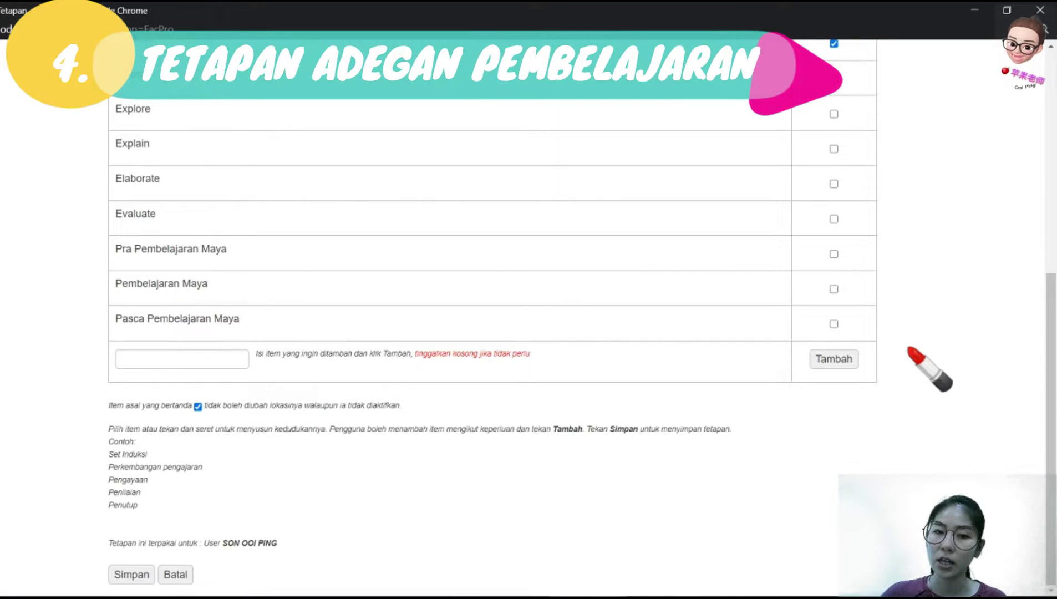
click(132, 576)
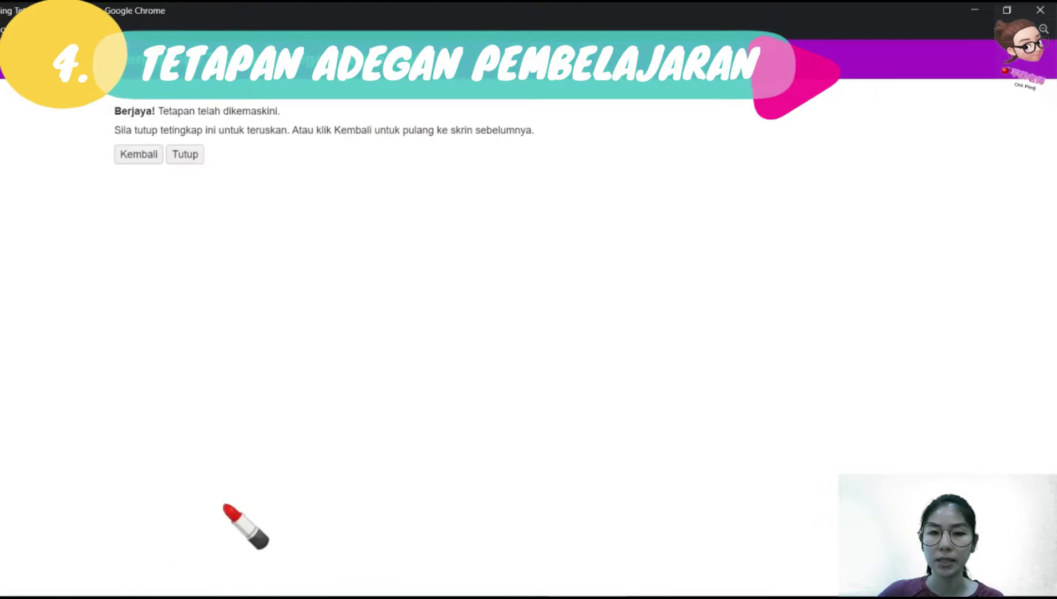
click(197, 154)
Open the Cipta Rekod Baharu form and maximize its window
click(187, 300)
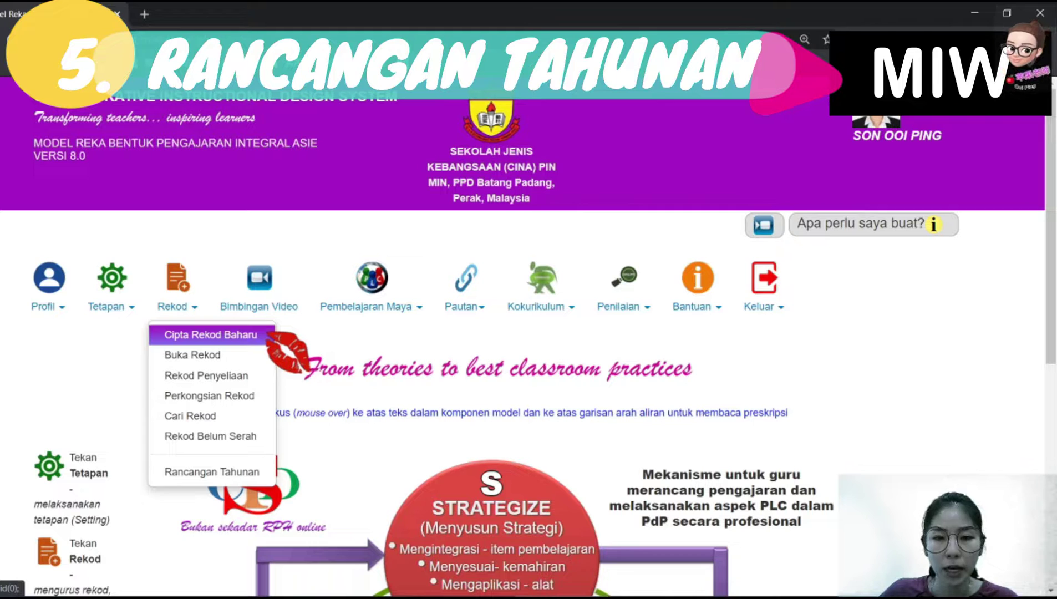
click(269, 335)
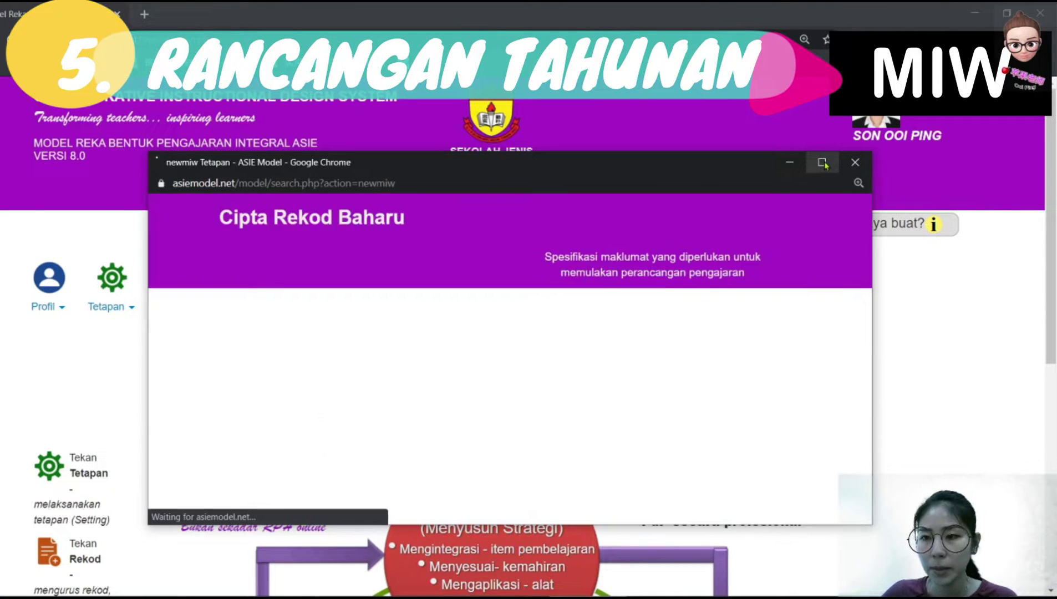
click(822, 162)
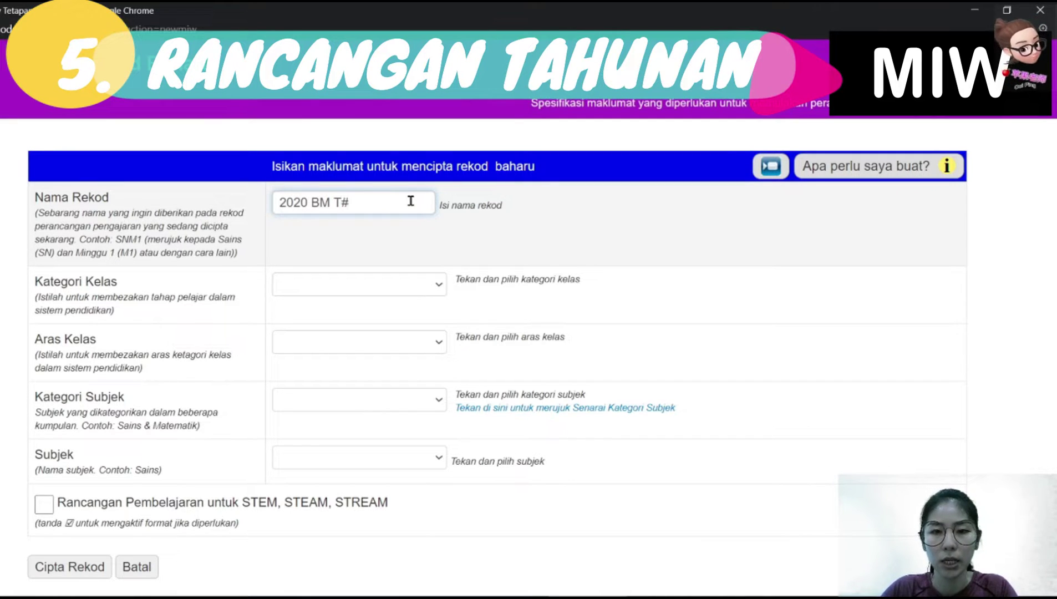
Name the new record 2020 BM T3 and set its class category to Sekolah Rendah
text(3)
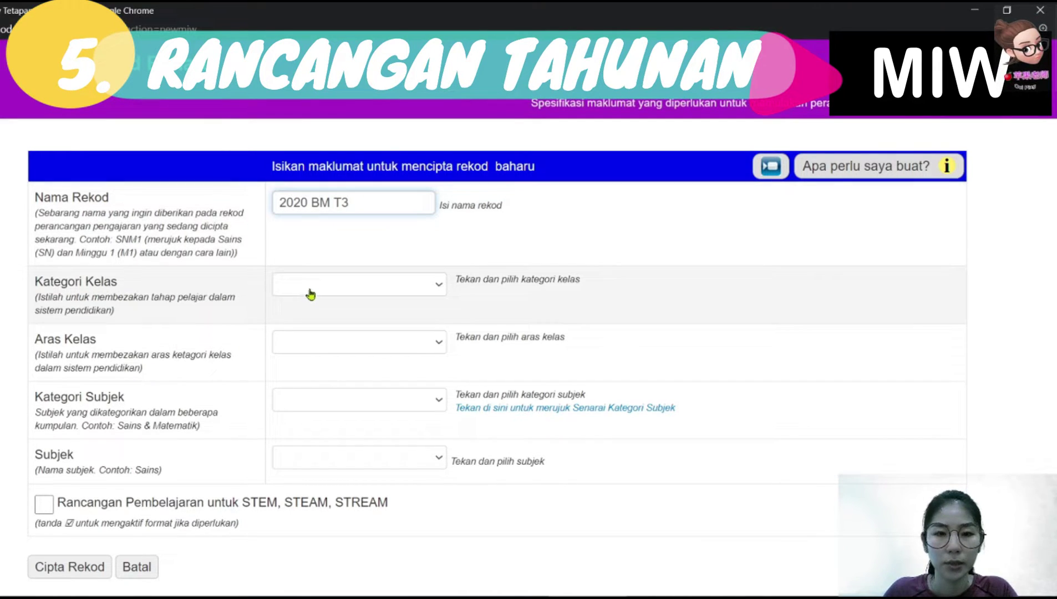
click(442, 288)
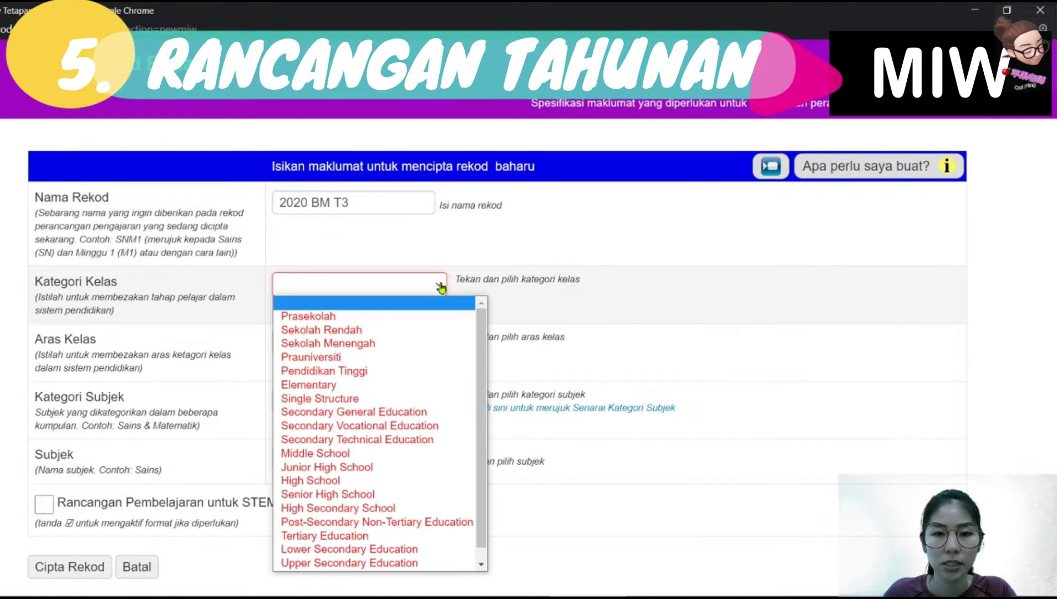
click(437, 332)
Set the new record's class level to Tahun 3 and its subject category to Bahasa
click(442, 344)
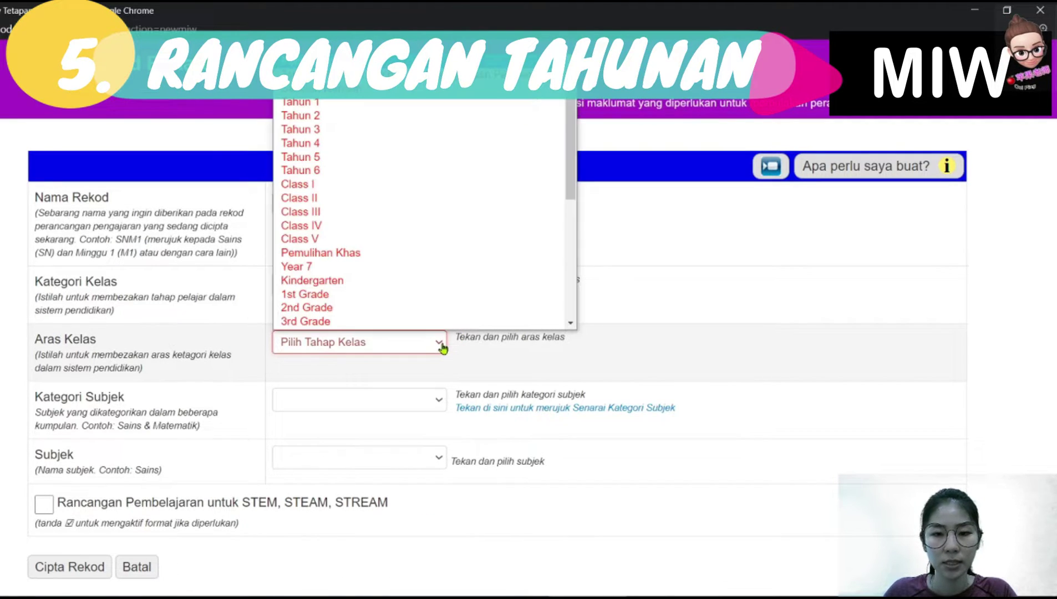
scroll(425, 113, down, 1)
click(425, 106)
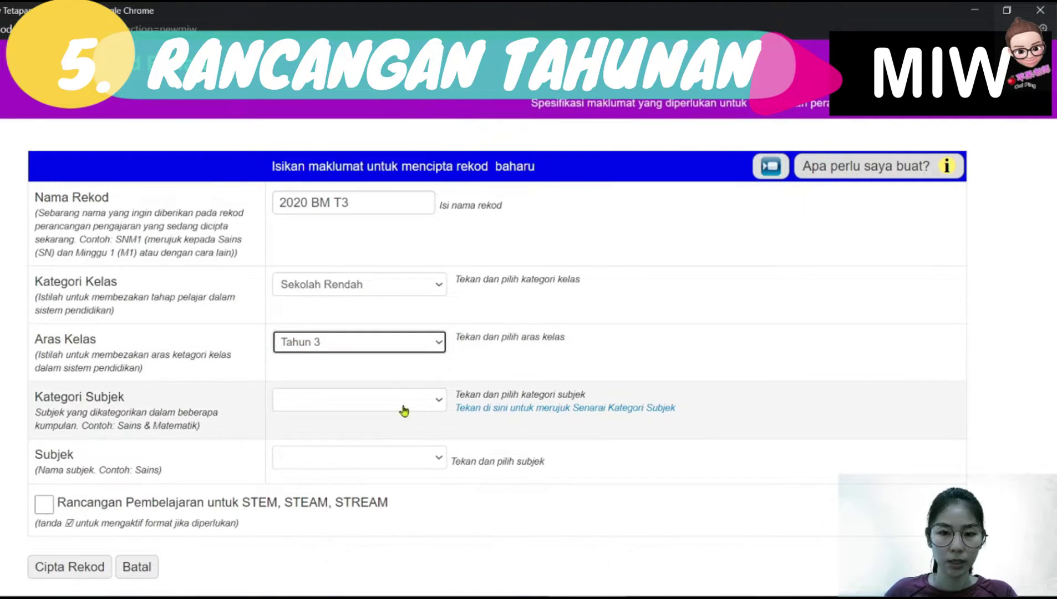
click(438, 400)
click(409, 480)
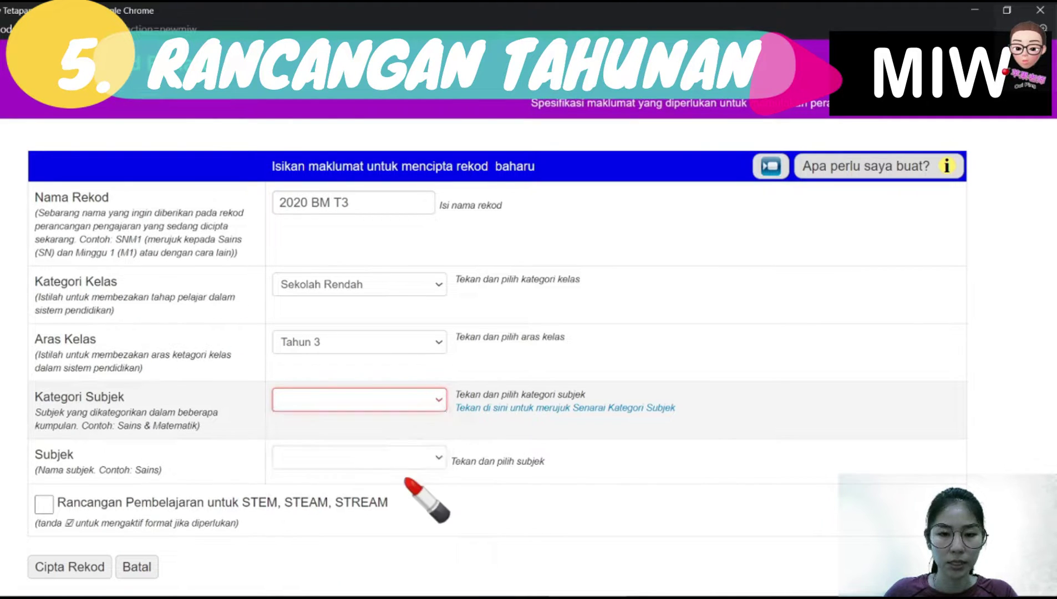
Choose Bahasa Melayu (SJK) as the subject and create the record
click(439, 459)
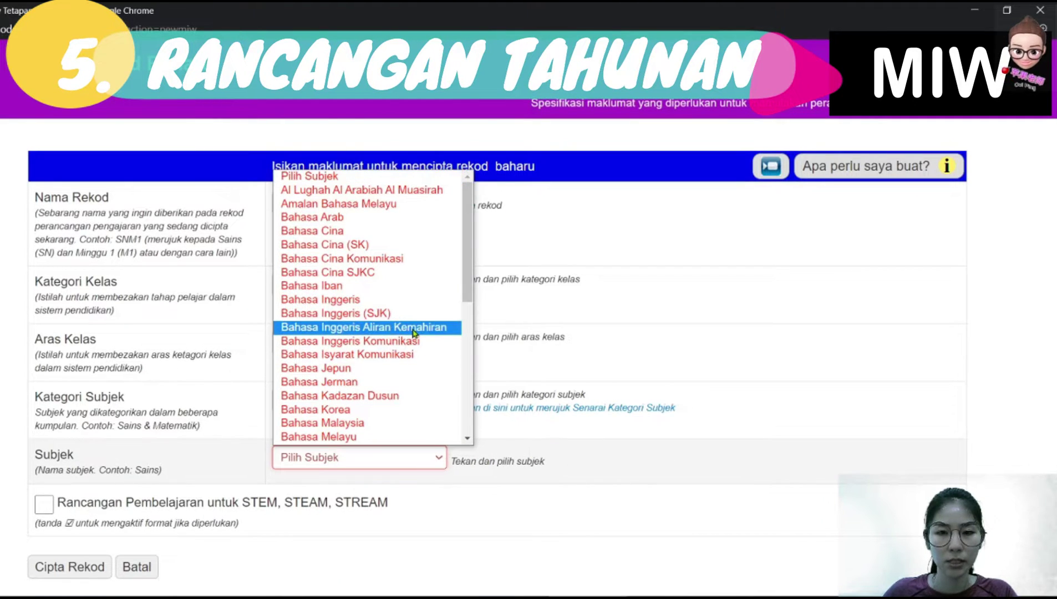
scroll(412, 333, down, 5)
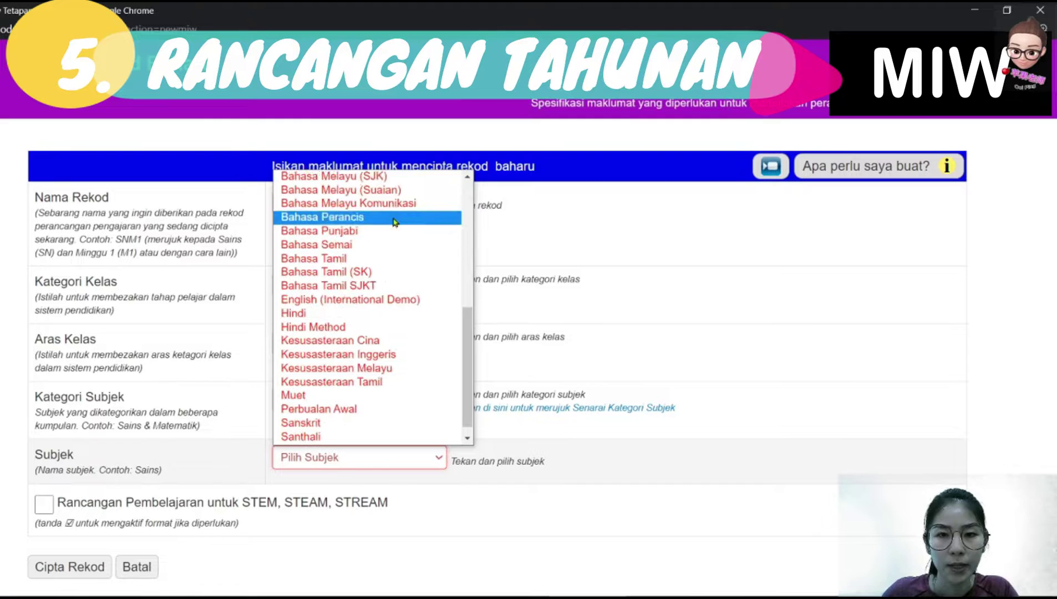
click(400, 175)
scroll(74, 577, down, 1)
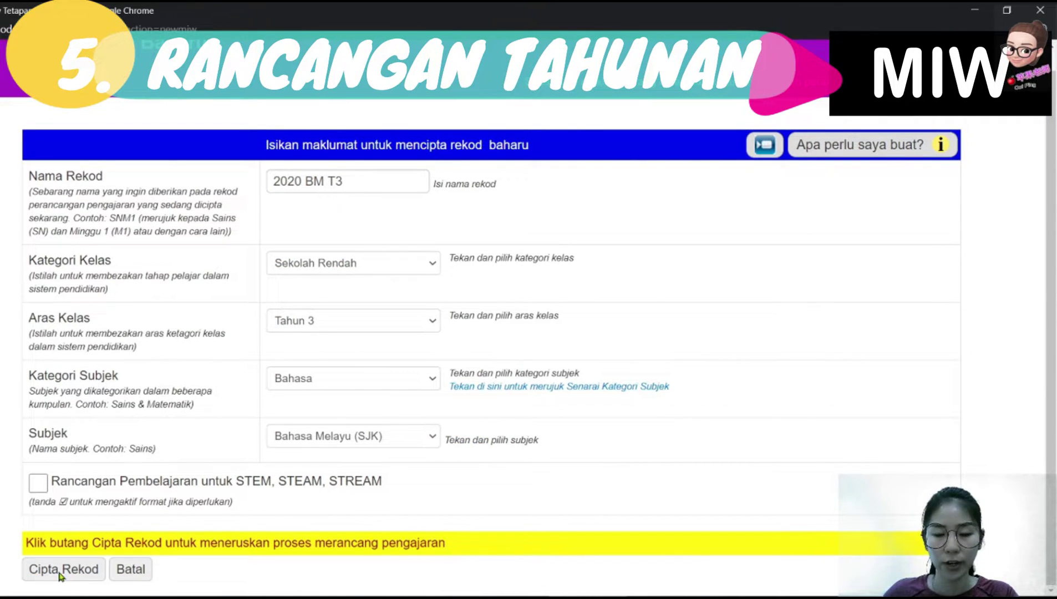
click(61, 571)
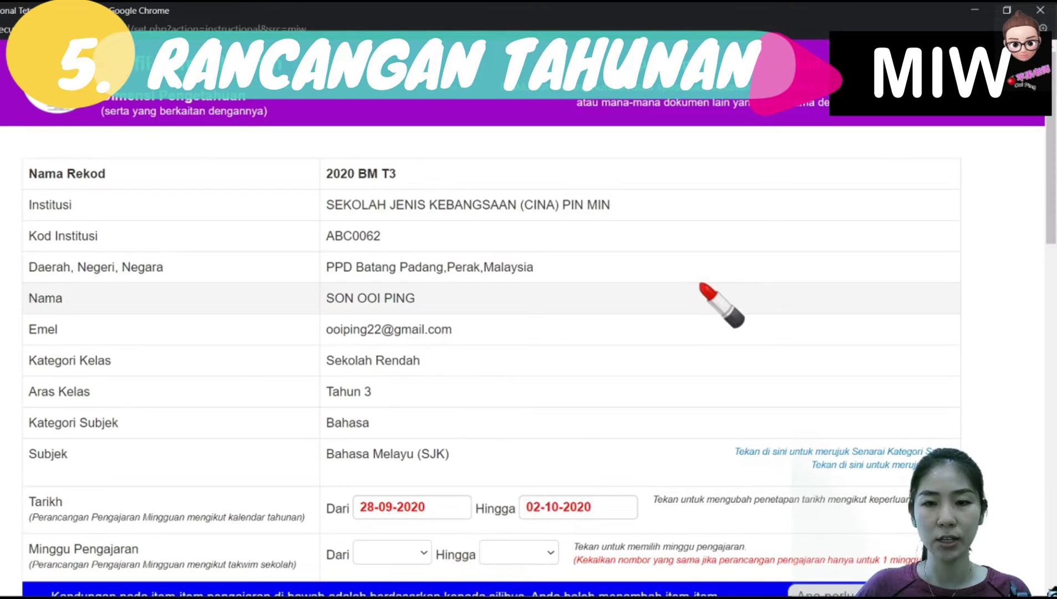
Set the record's date range (Tarikh) from 05-10-2020 to 09-10-2020
scroll(700, 285, down, 4)
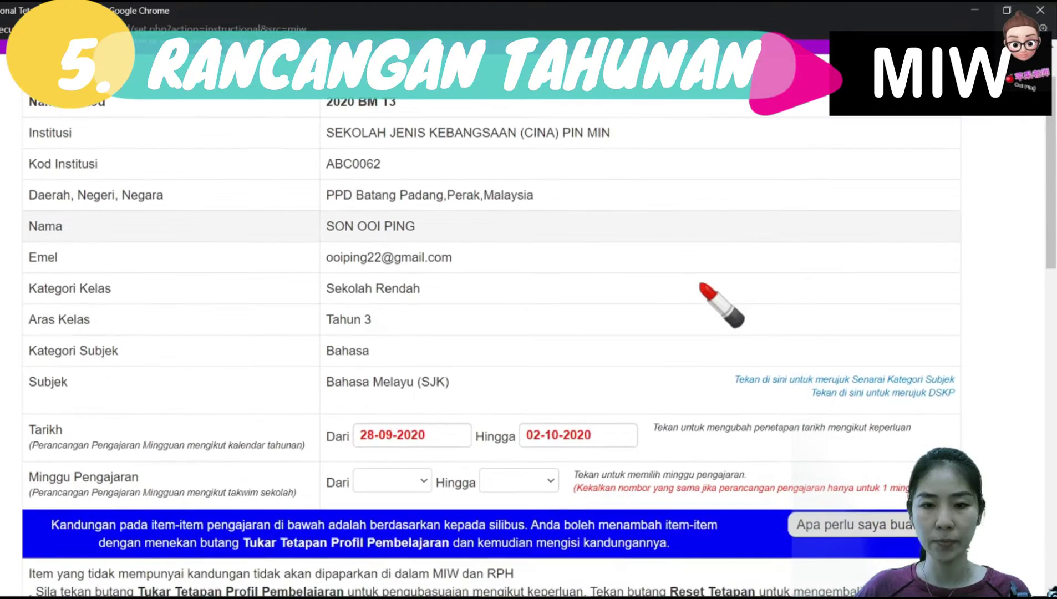
click(439, 287)
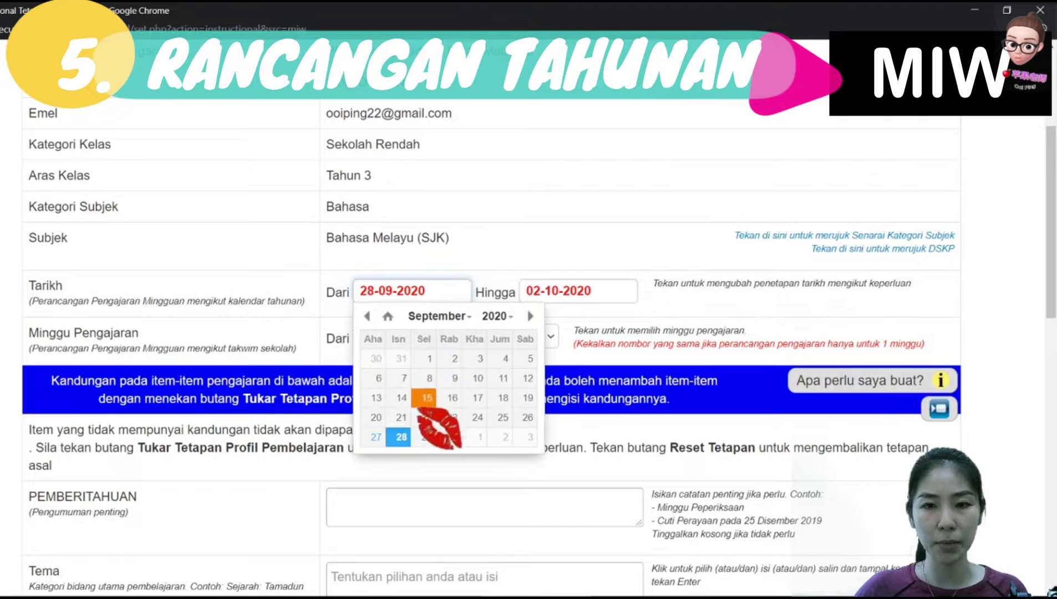
click(530, 316)
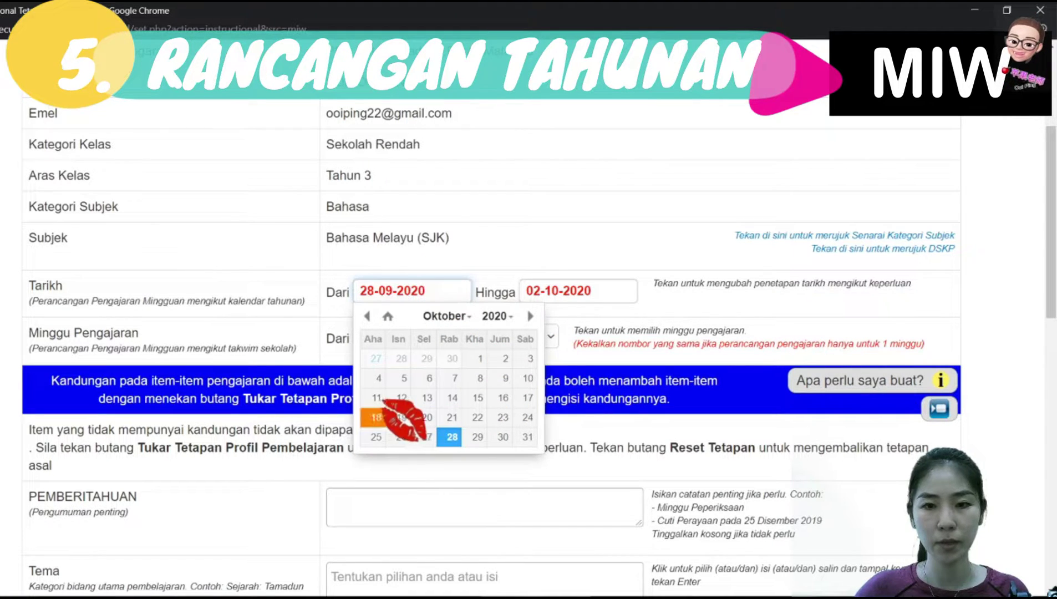
click(398, 377)
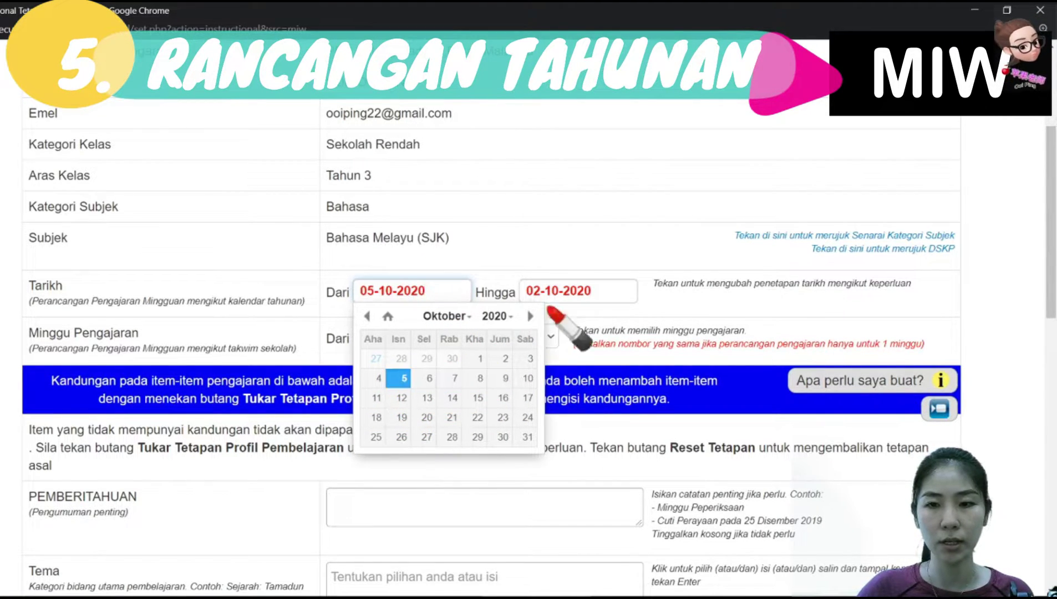
click(593, 291)
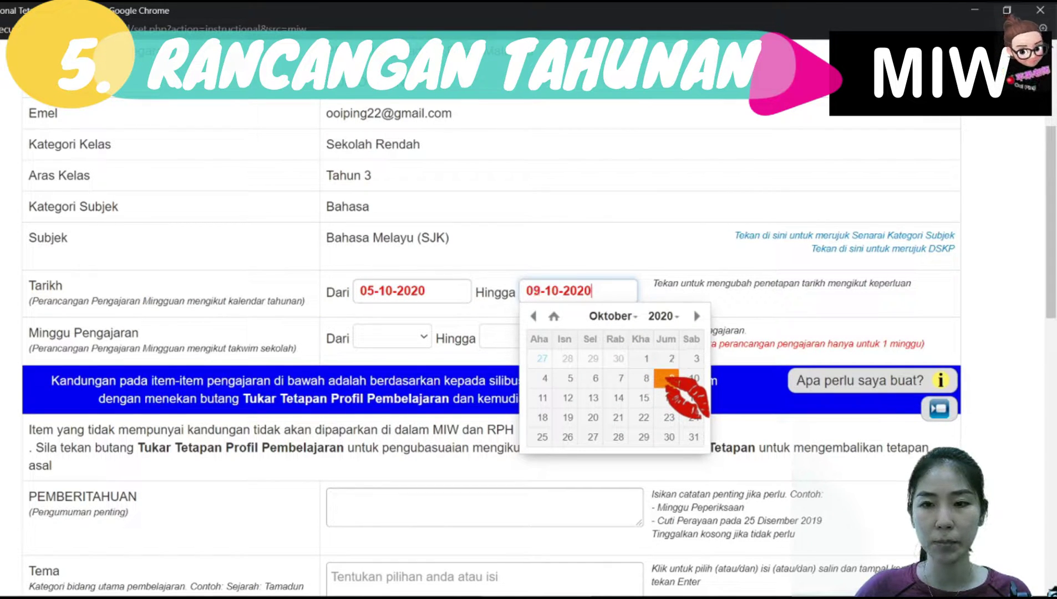
click(667, 379)
Set the teaching week (Minggu Pengajaran) to 37
click(423, 337)
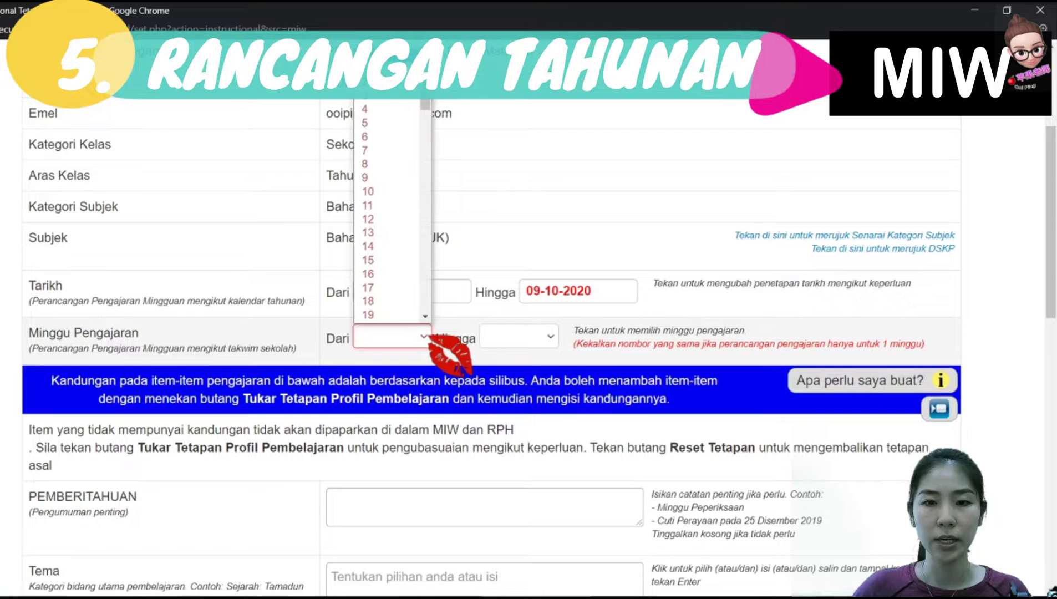
scroll(405, 122, down, 7)
scroll(405, 122, up, 2)
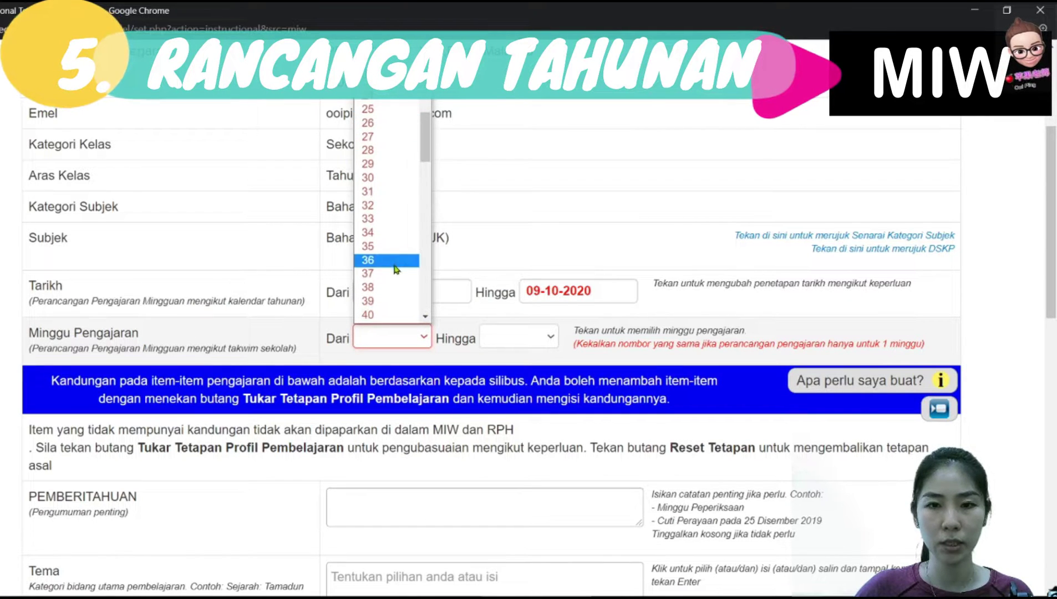
click(396, 273)
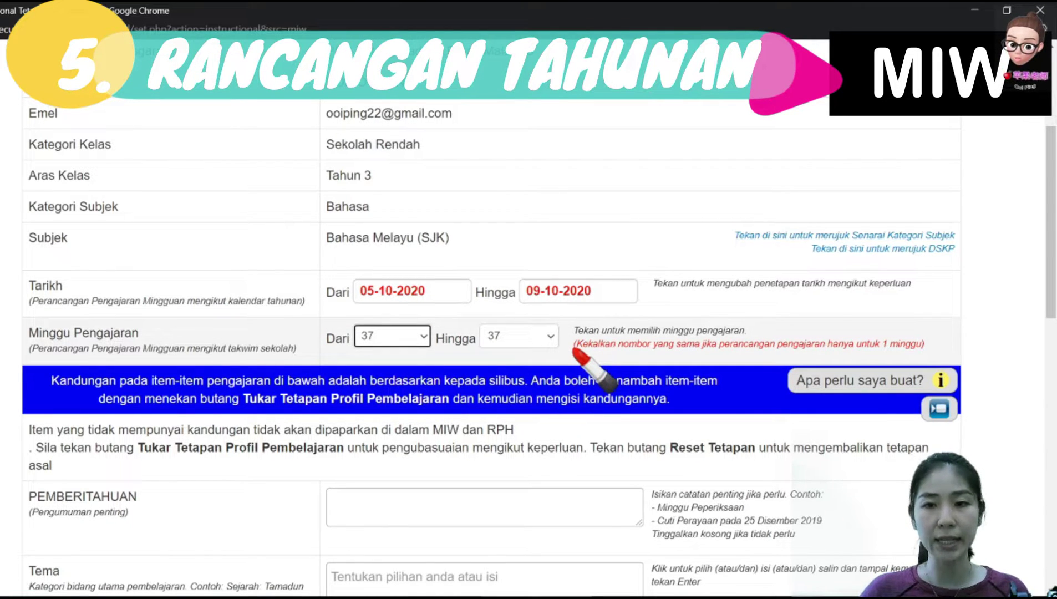
Examine the record's instructions and content fields, from Pemberitahuan and Tema down to the learning topic and standards
scroll(576, 353, down, 4)
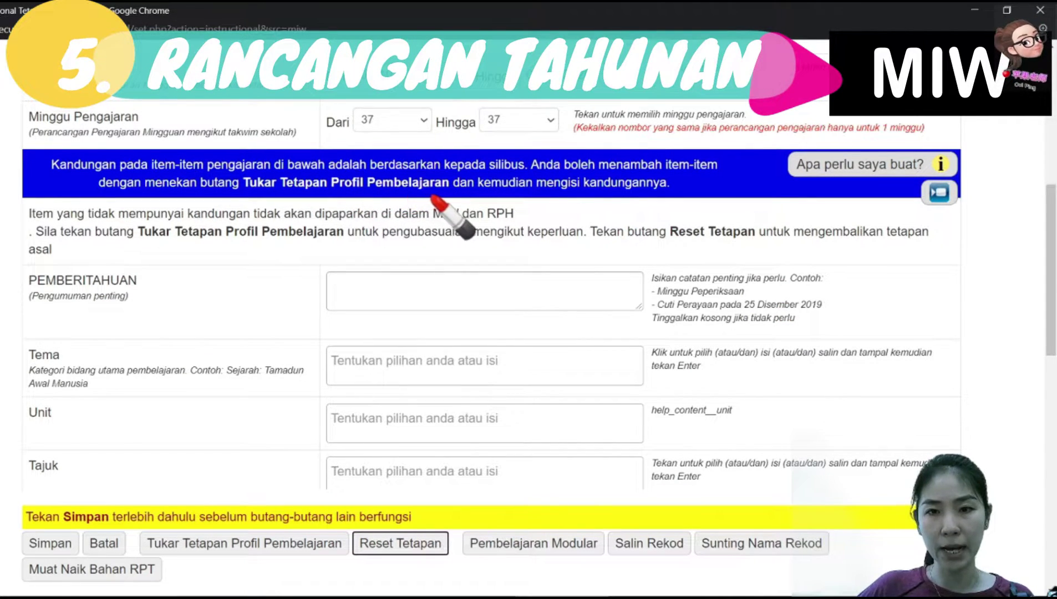
scroll(435, 199, down, 5)
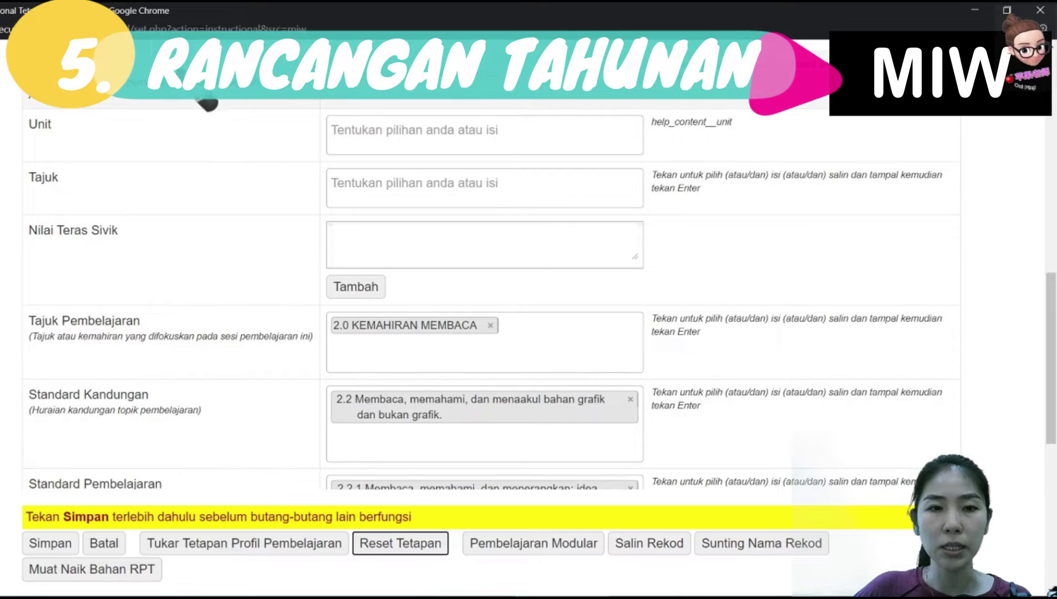
scroll(189, 211, up, 5)
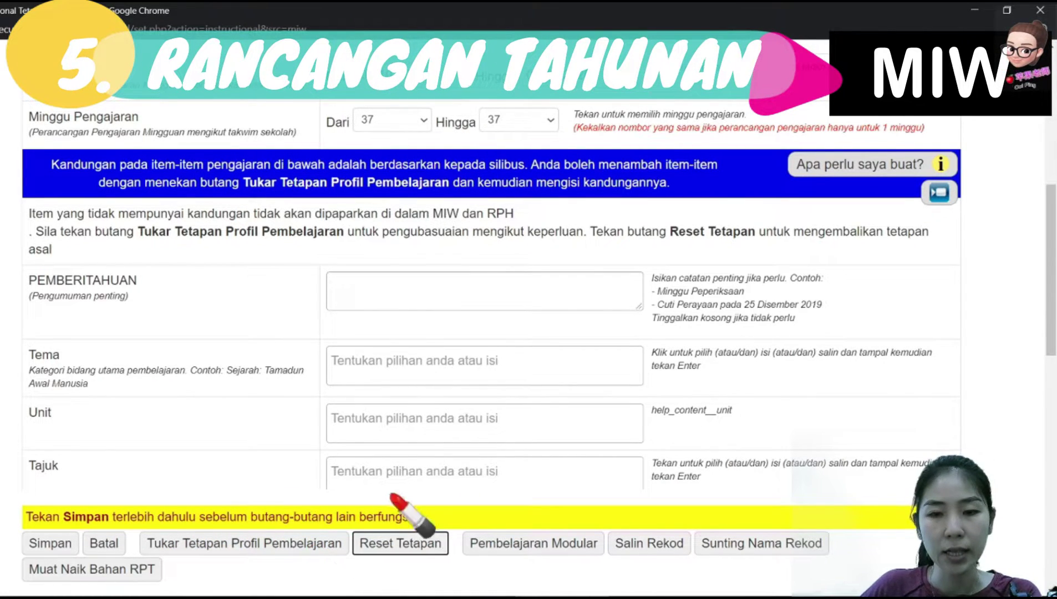
scroll(438, 461, up, 1)
scroll(435, 452, down, 1)
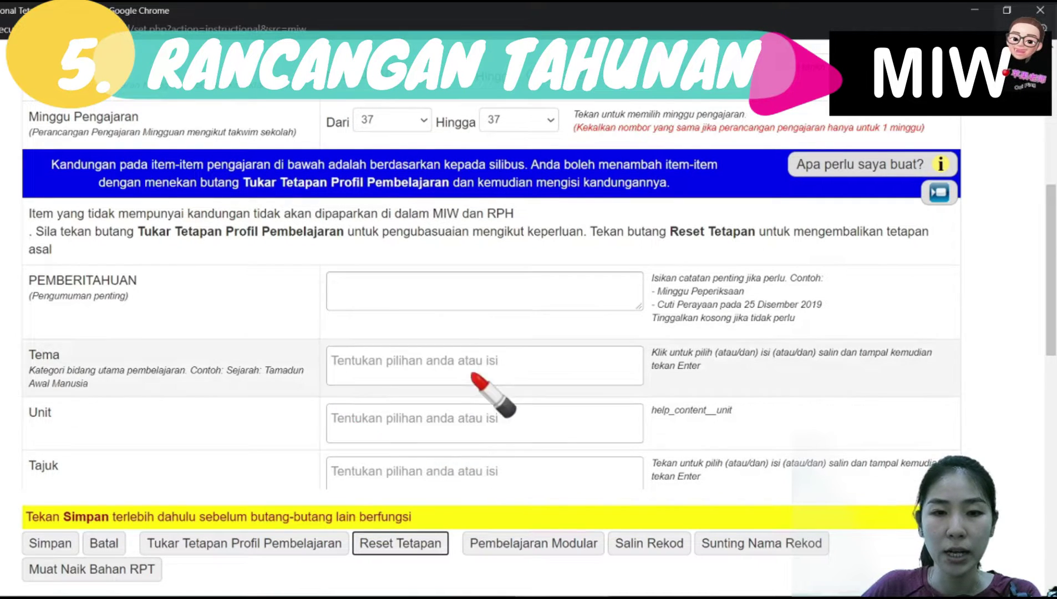
scroll(355, 188, down, 1)
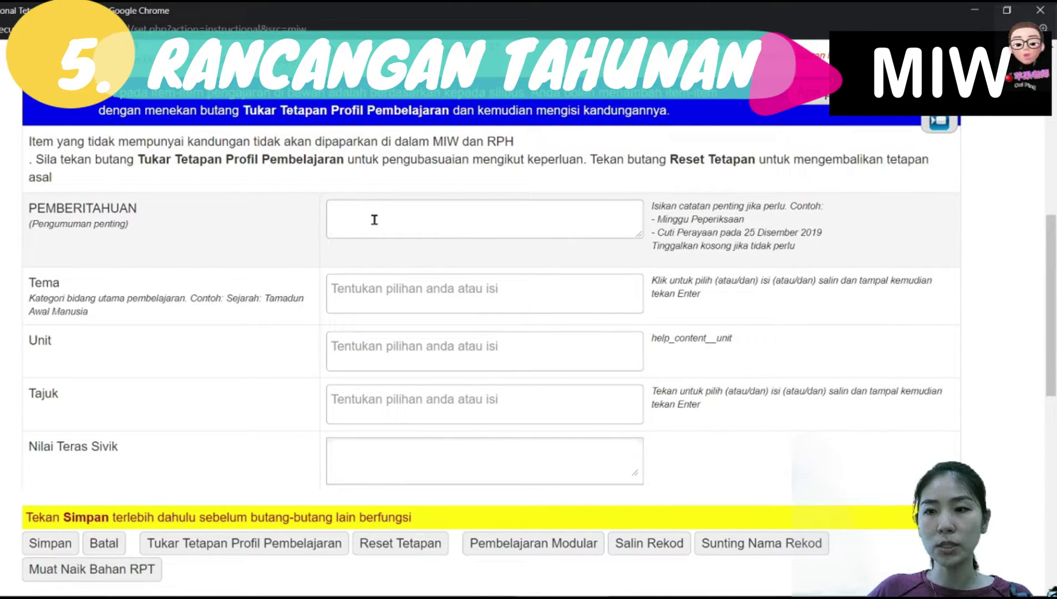
scroll(396, 221, down, 3)
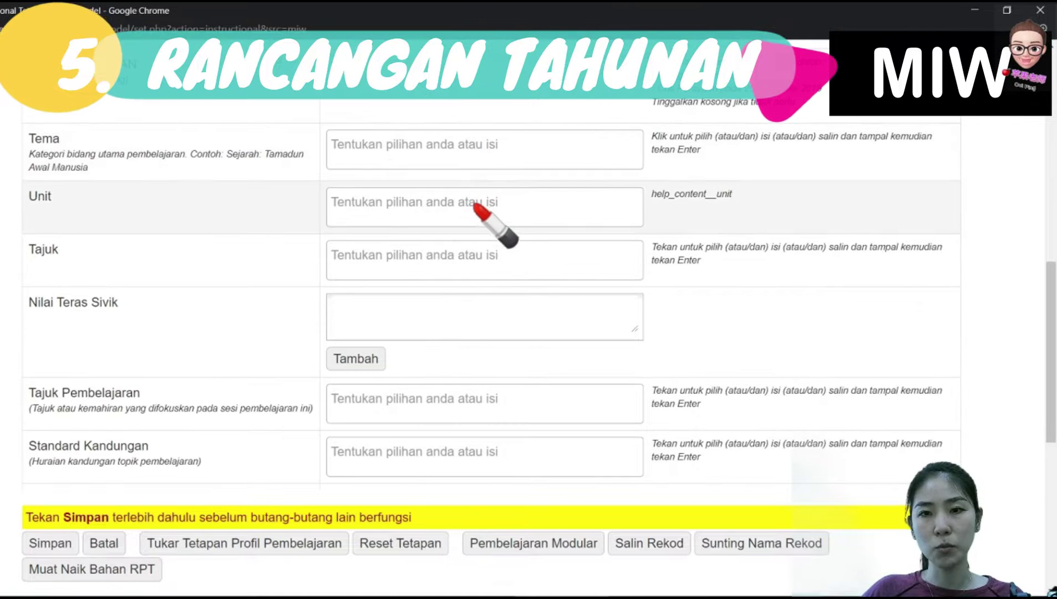
Choose 3.0 KEMAHIRAN MENULIS as the Tajuk Pembelajaran and 3.3 Menghasilkan penulisan as the Standard Kandungan
scroll(477, 315, down, 5)
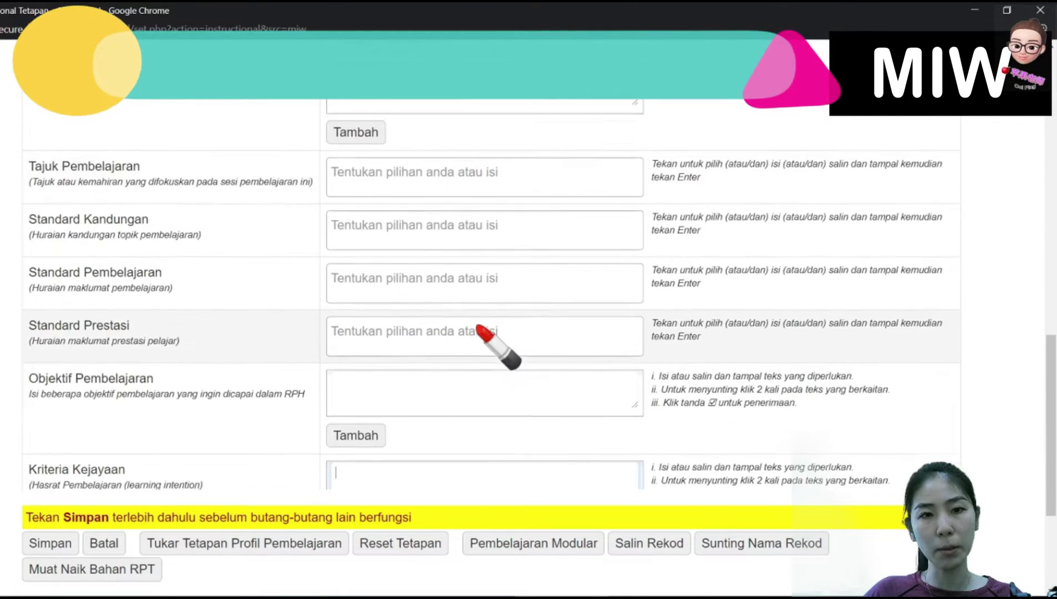
click(522, 159)
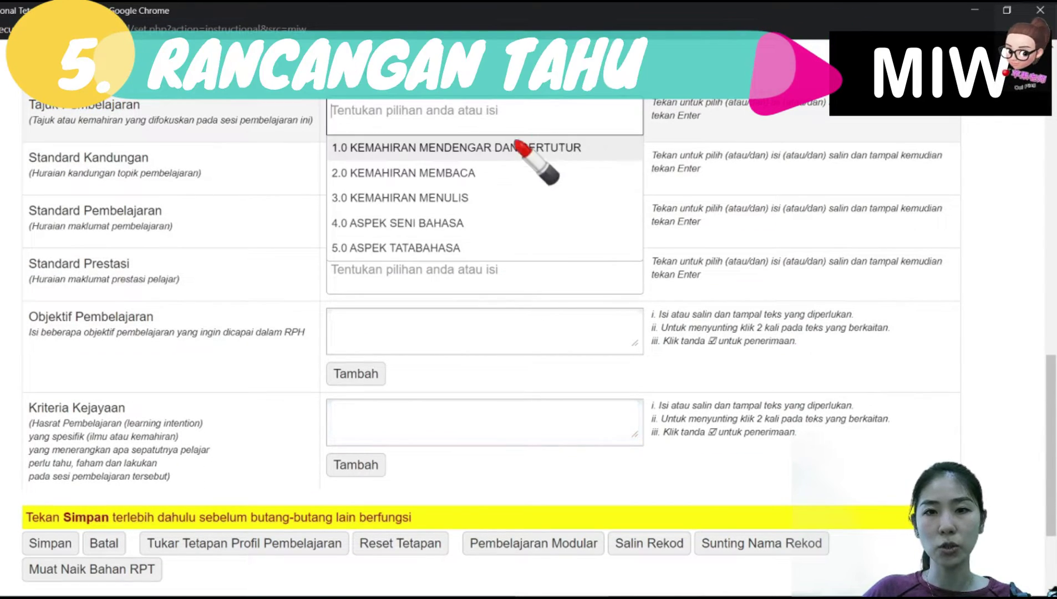
click(513, 198)
click(505, 200)
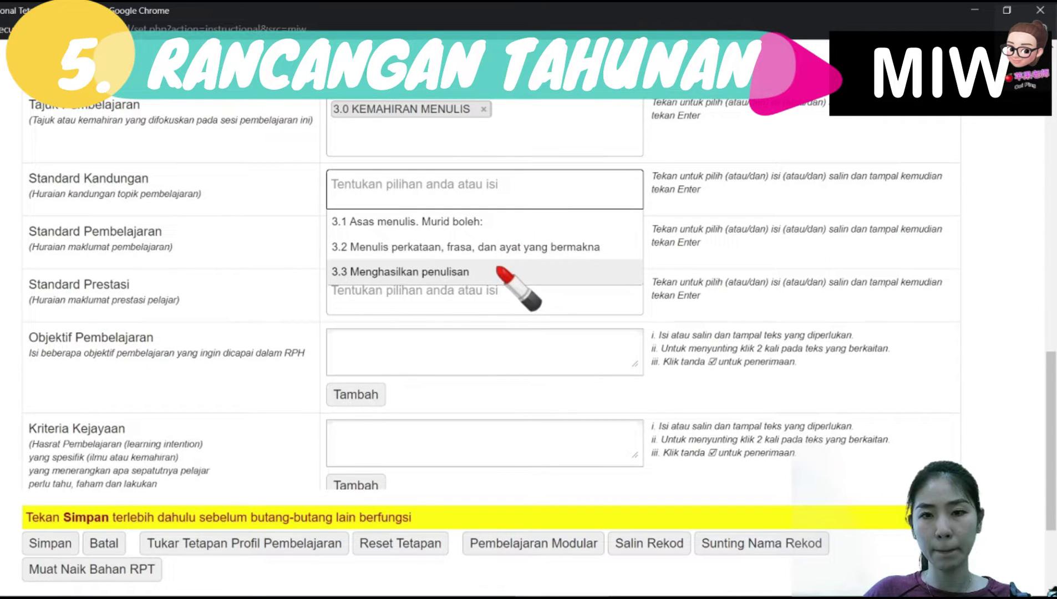
click(502, 272)
click(498, 260)
Add "Semua murid dapat menjawab sekurang-kurangnya 2 soalan dengan betul dan tepat." as an Objektif Pembelajaran entry
scroll(555, 294, down, 4)
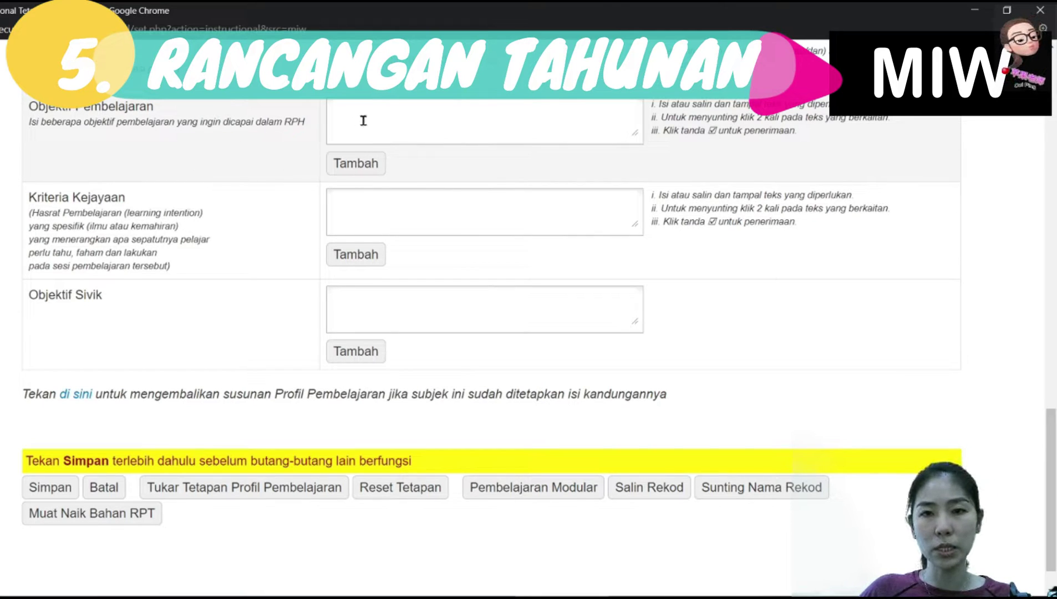
click(364, 121)
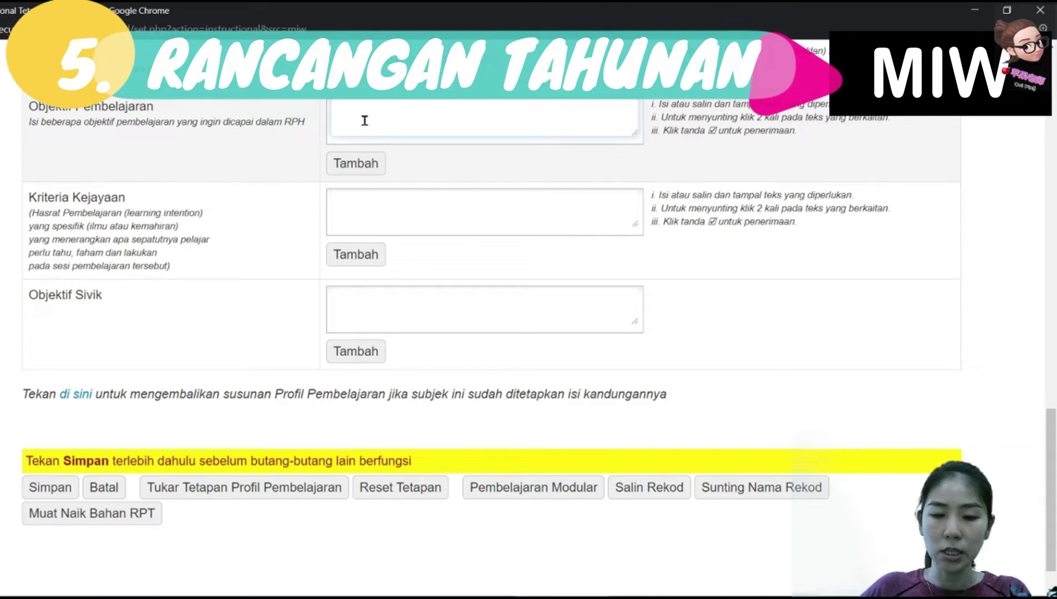
text(Semua murid dapat menjawab sekurang-kurangnya 2 soalan dengan betul dan tepat)
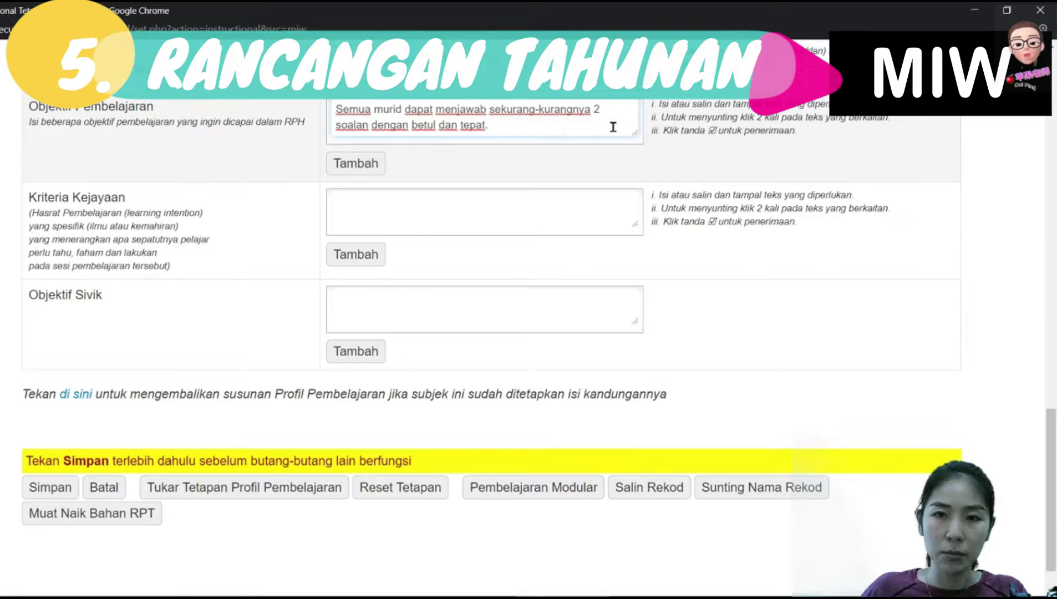
click(376, 166)
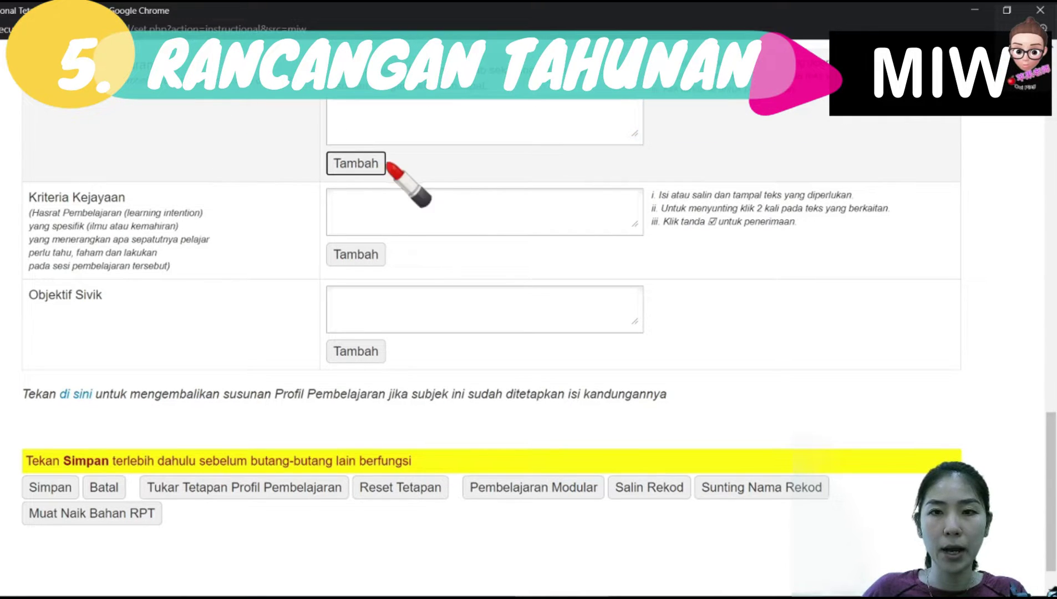
click(484, 112)
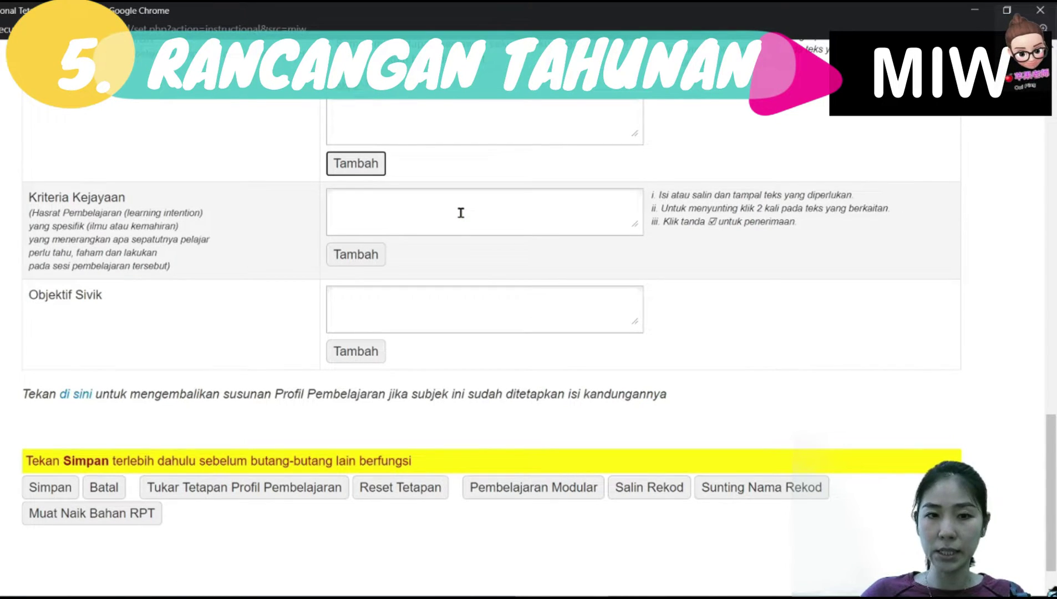
Save the record's learning profile and close its window to return to the MIW worksheet
scroll(460, 212, down, 1)
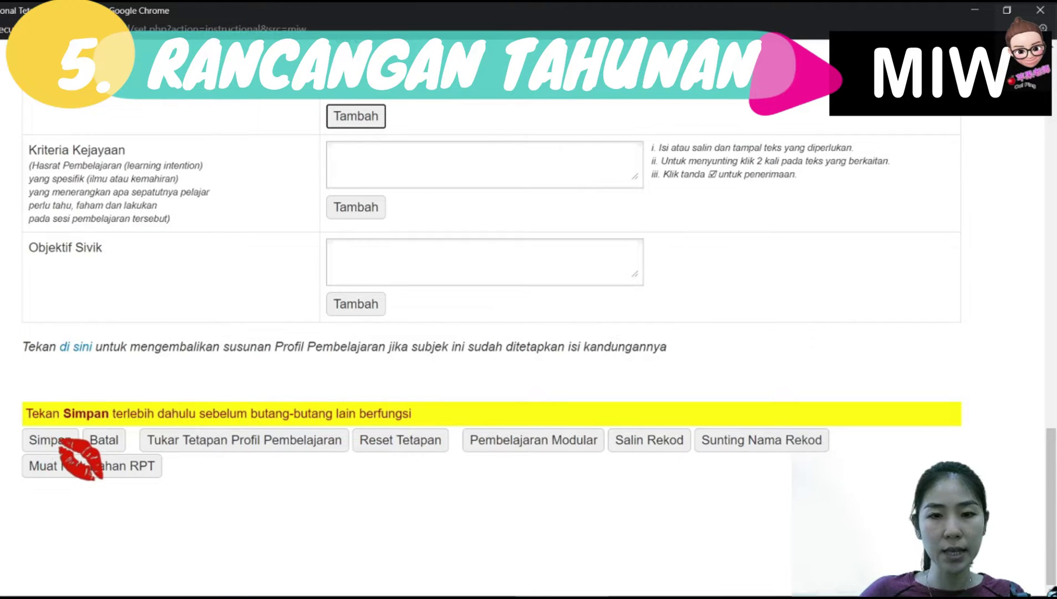
click(59, 442)
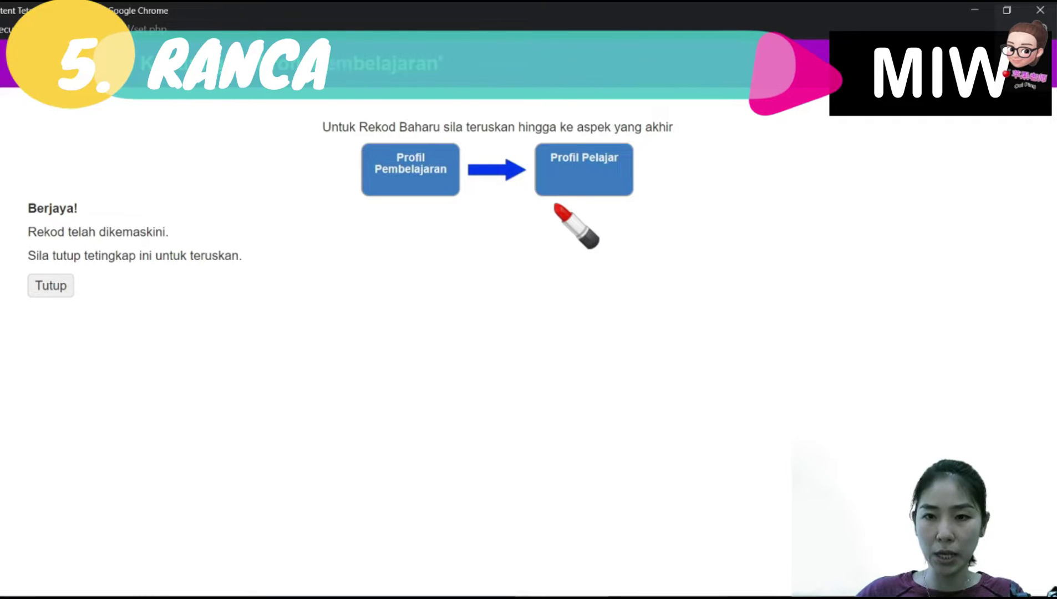
click(607, 166)
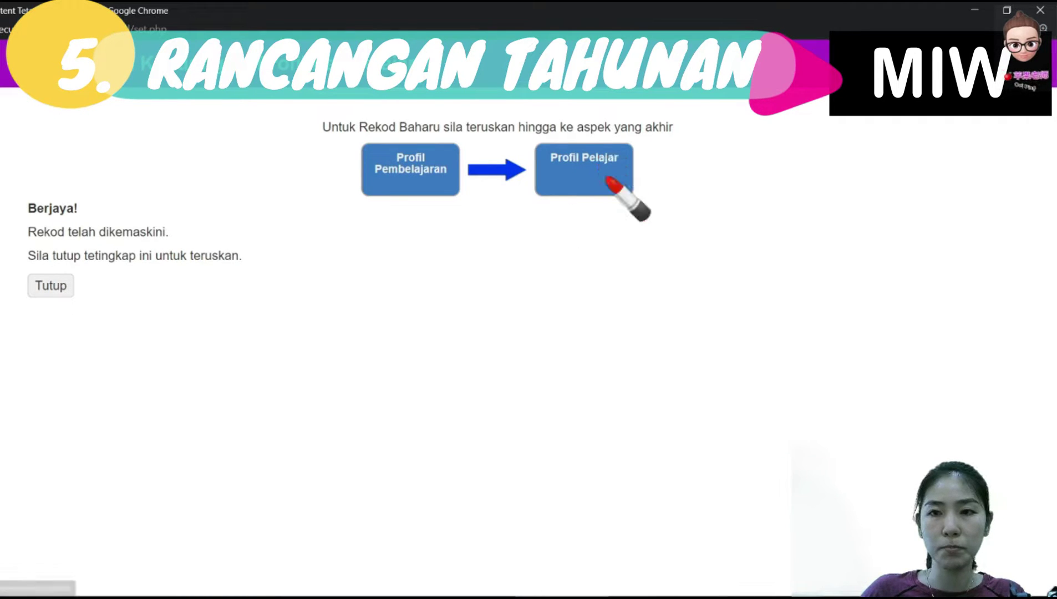
click(590, 166)
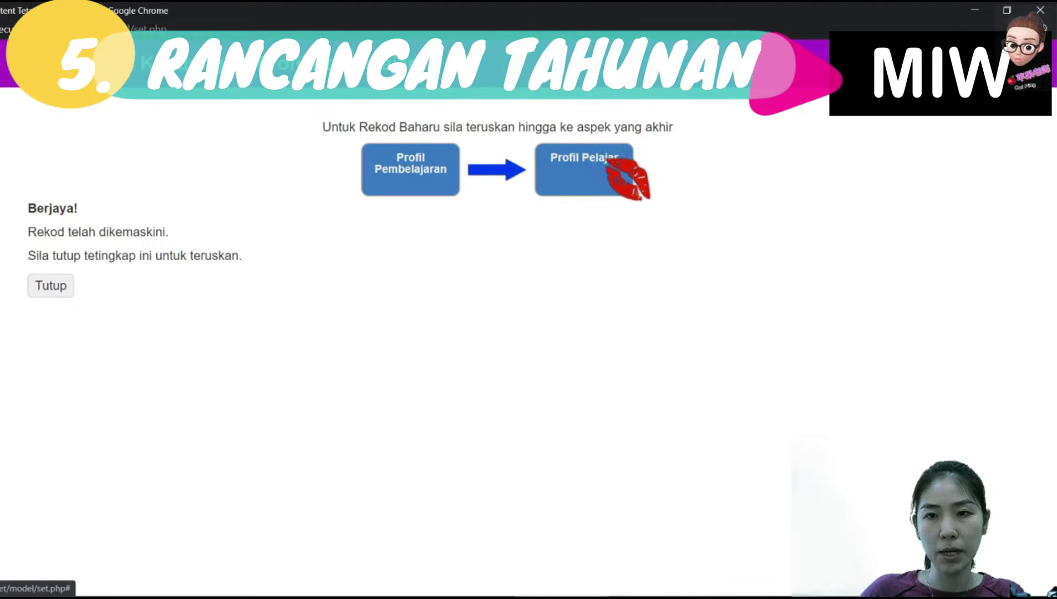
click(51, 286)
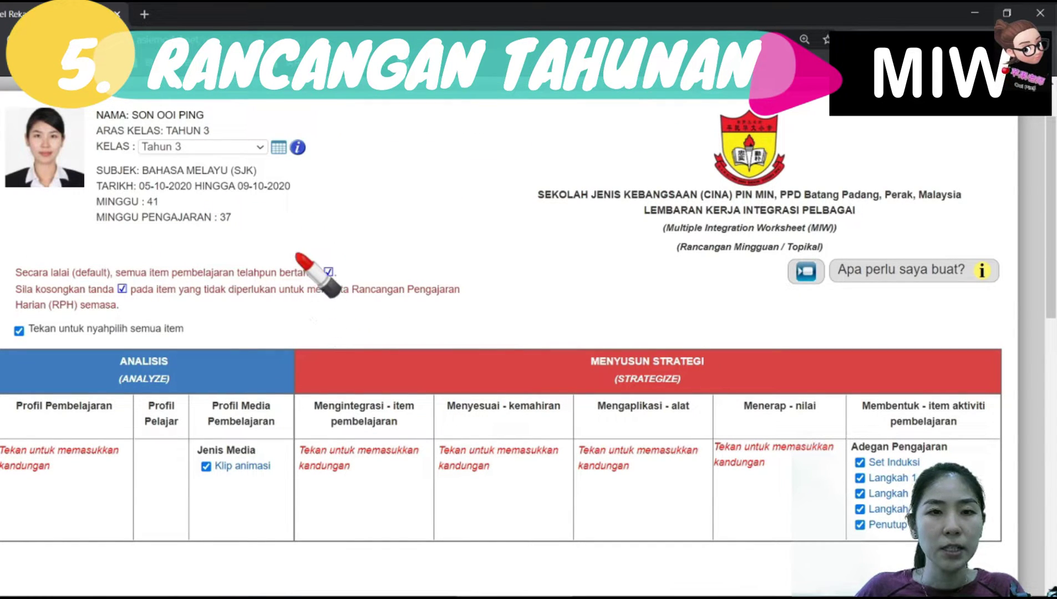
click(464, 469)
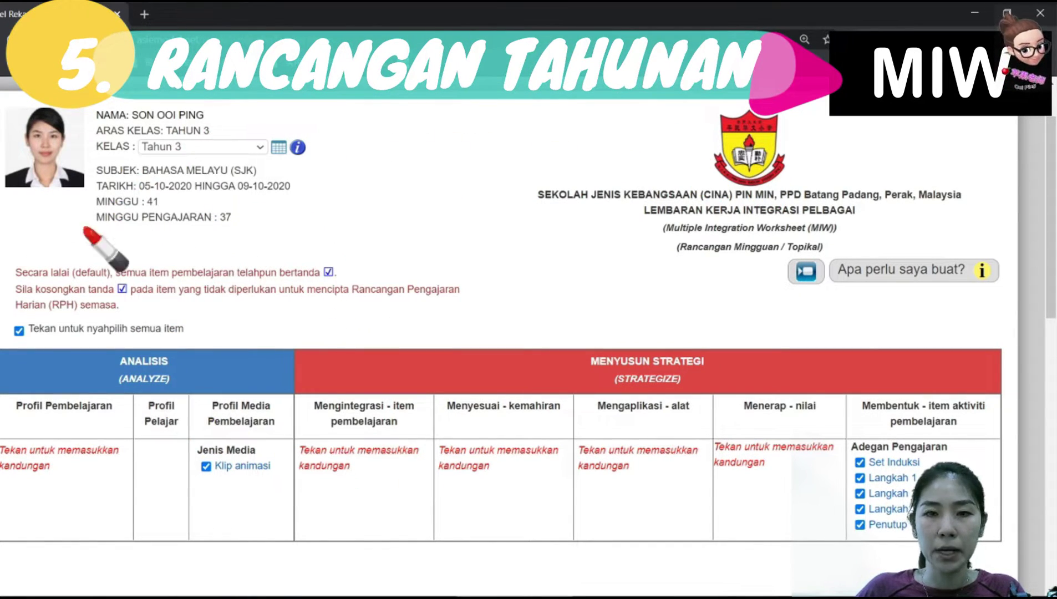
Reopen the Profil Pembelajaran of the 2020 BM T3 record from the worksheet and save it
click(361, 471)
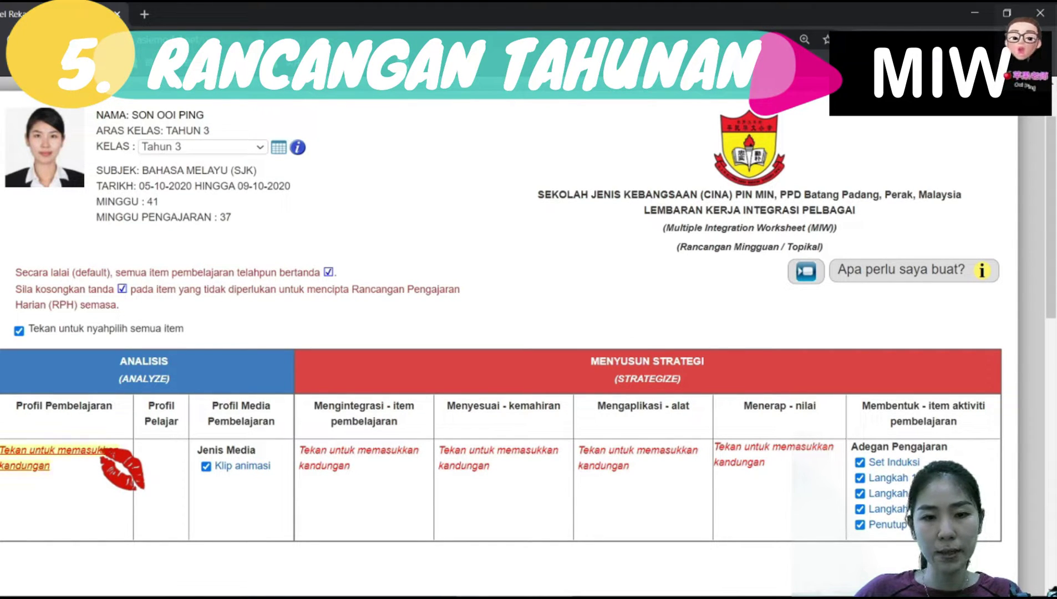
click(105, 450)
click(823, 162)
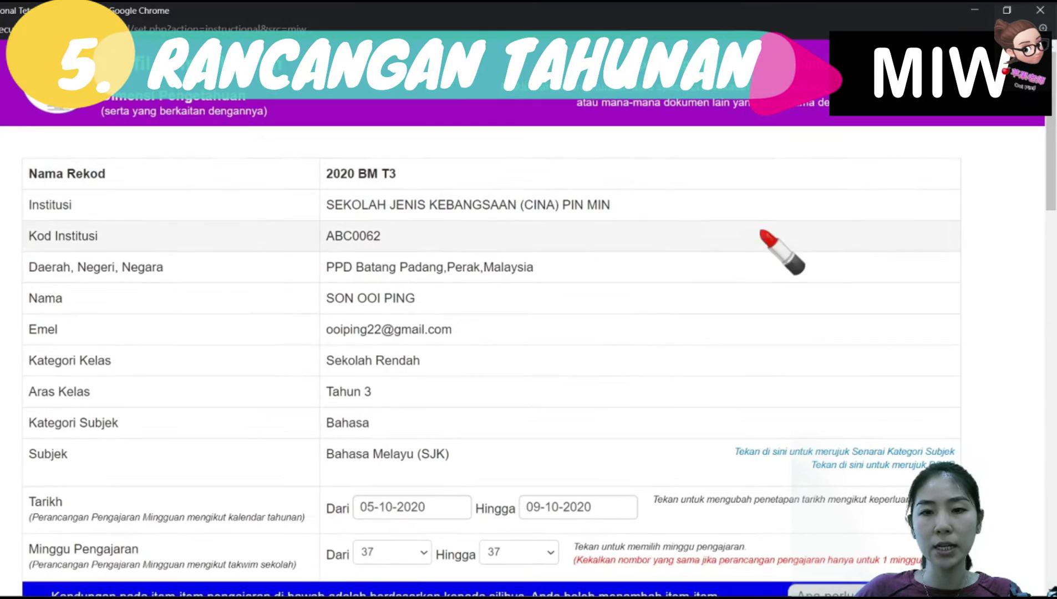
scroll(779, 248, down, 13)
scroll(692, 300, down, 10)
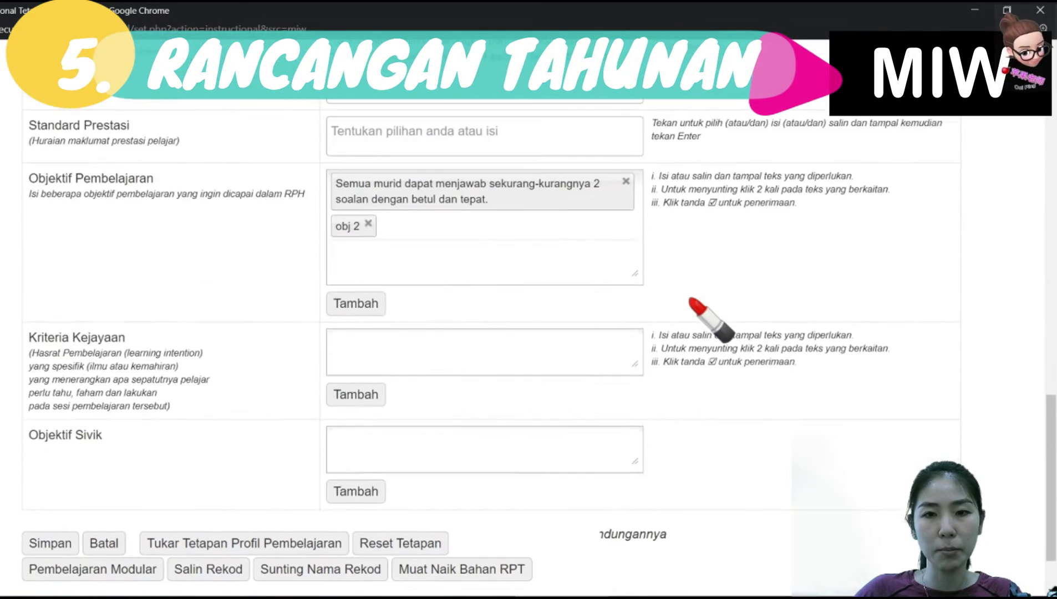
click(58, 541)
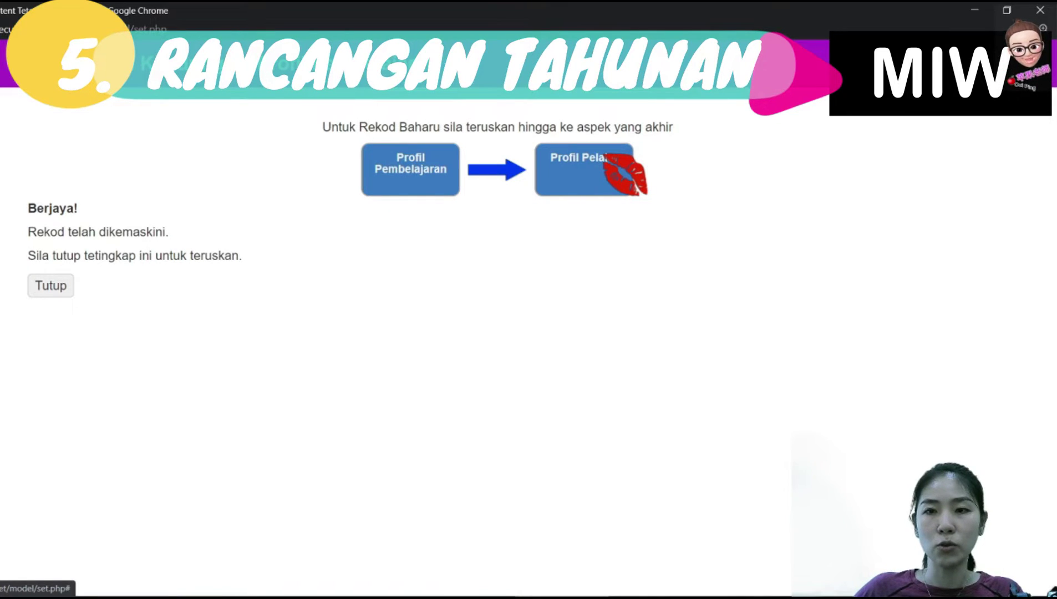
In Profil Pelajar, set Kesediaan Pelajar to "Pelajar telah didedahkan topik ini terdahulu" and save
click(610, 167)
click(466, 333)
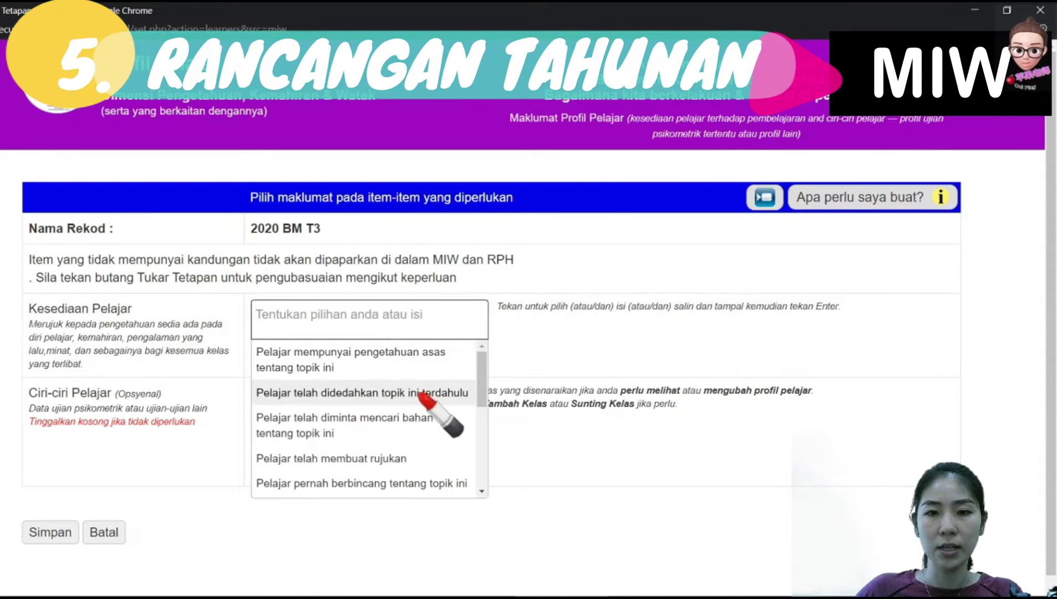
click(466, 391)
click(58, 541)
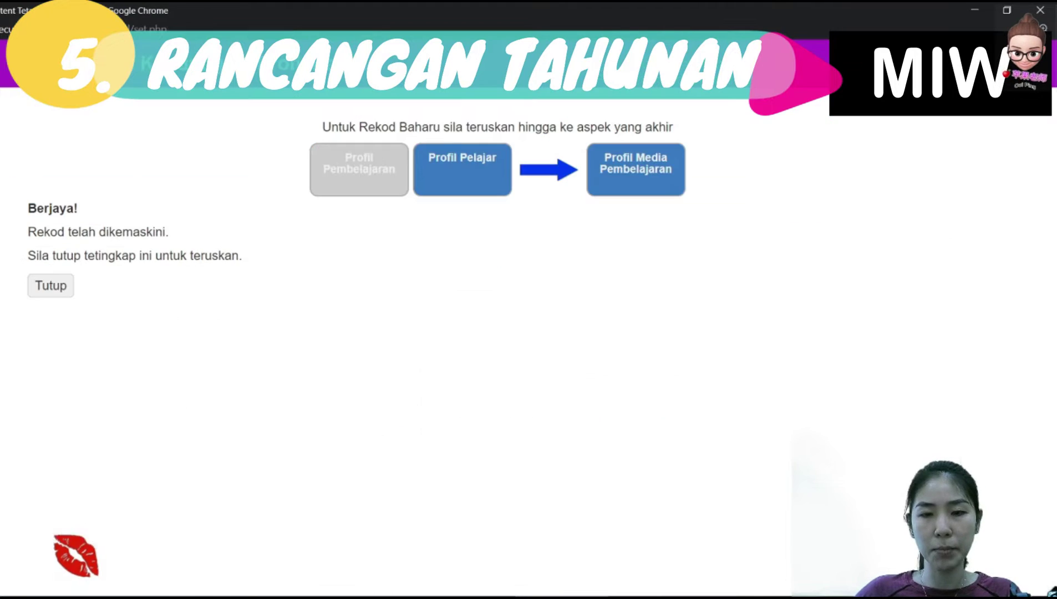
In Profil Media Pembelajaran, choose Bunyi as the Elemen and Persekitaran as the Komposisi, and save
click(655, 183)
click(389, 380)
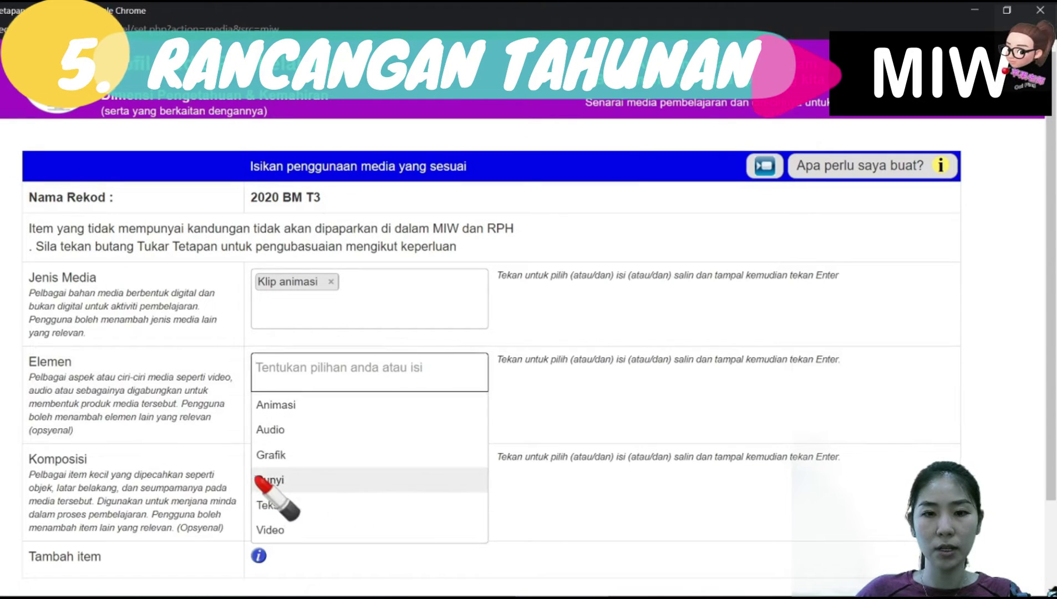
click(396, 478)
click(321, 469)
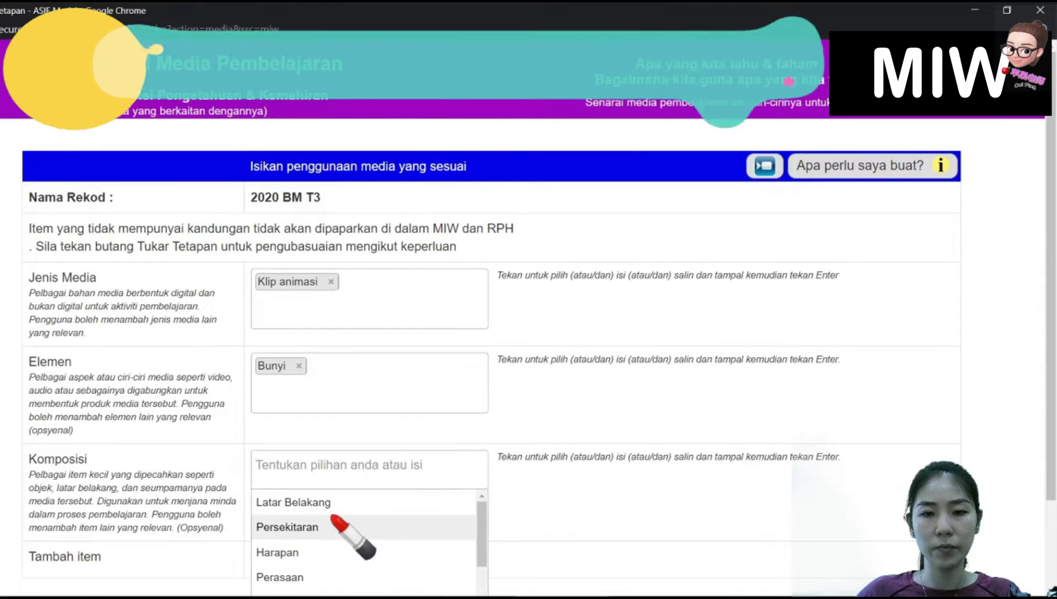
click(322, 524)
scroll(152, 543, down, 2)
click(56, 517)
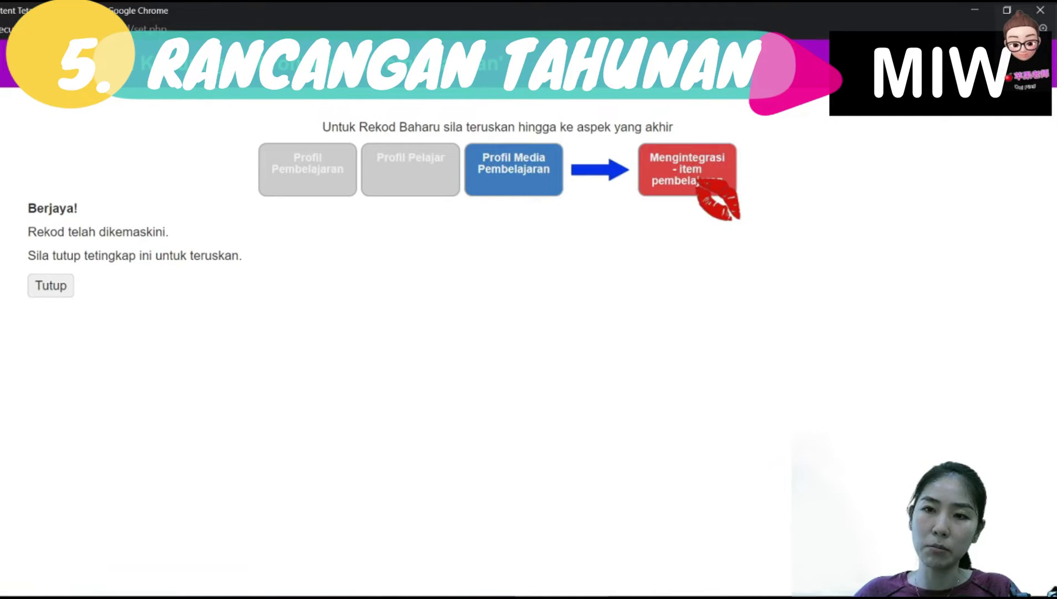
In Mengintegrasi, choose "Mendengar untuk melaksanakan aktiviti pembelajaran" for Klip animasi and Nilai Murni for Elemen Merentasi Kurikulum, and save
click(694, 177)
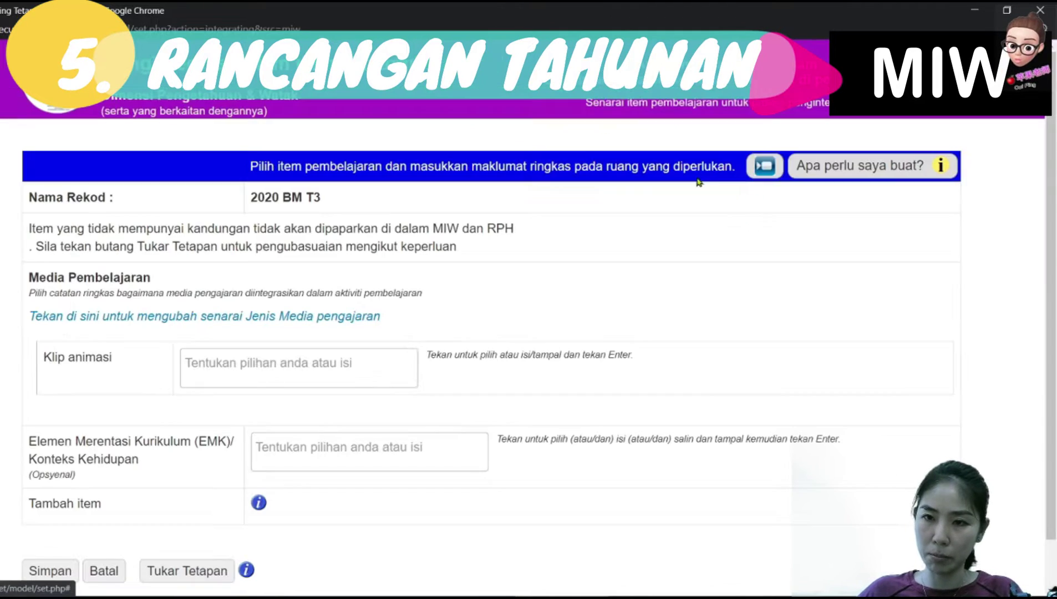
click(372, 360)
click(332, 437)
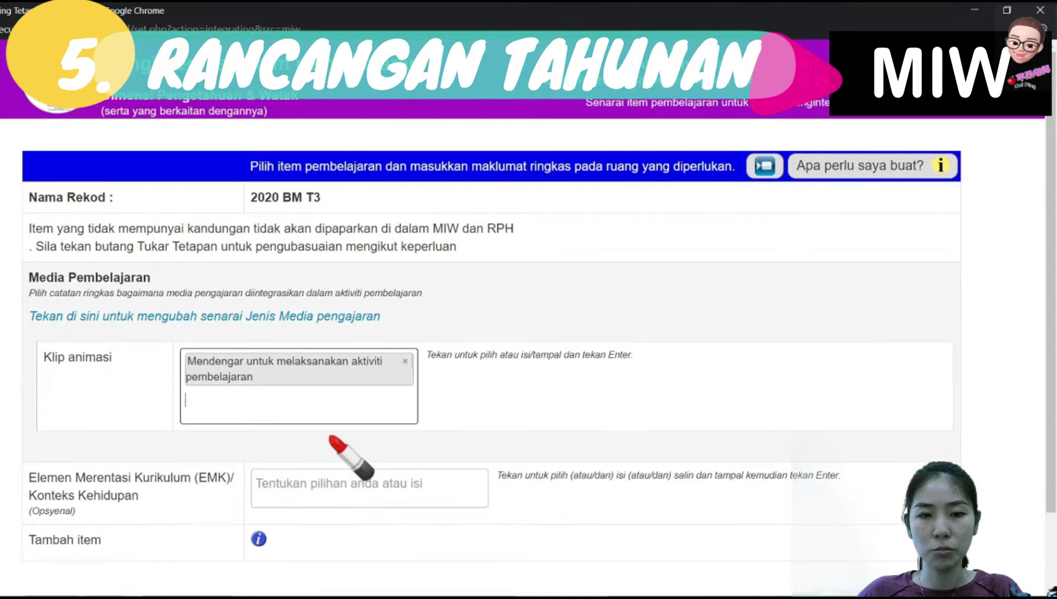
scroll(332, 436, down, 2)
click(335, 400)
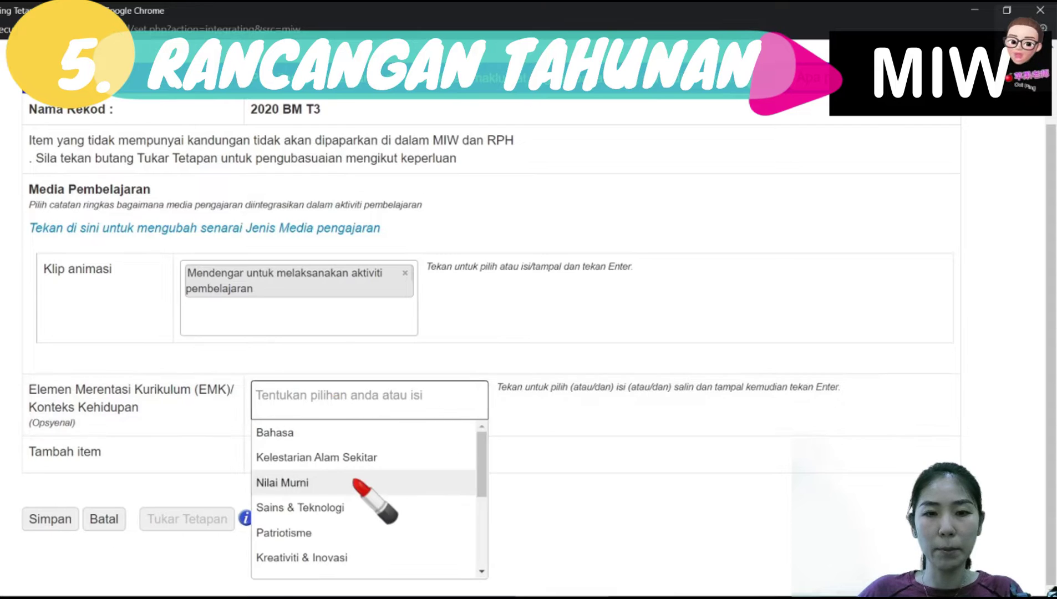
click(351, 485)
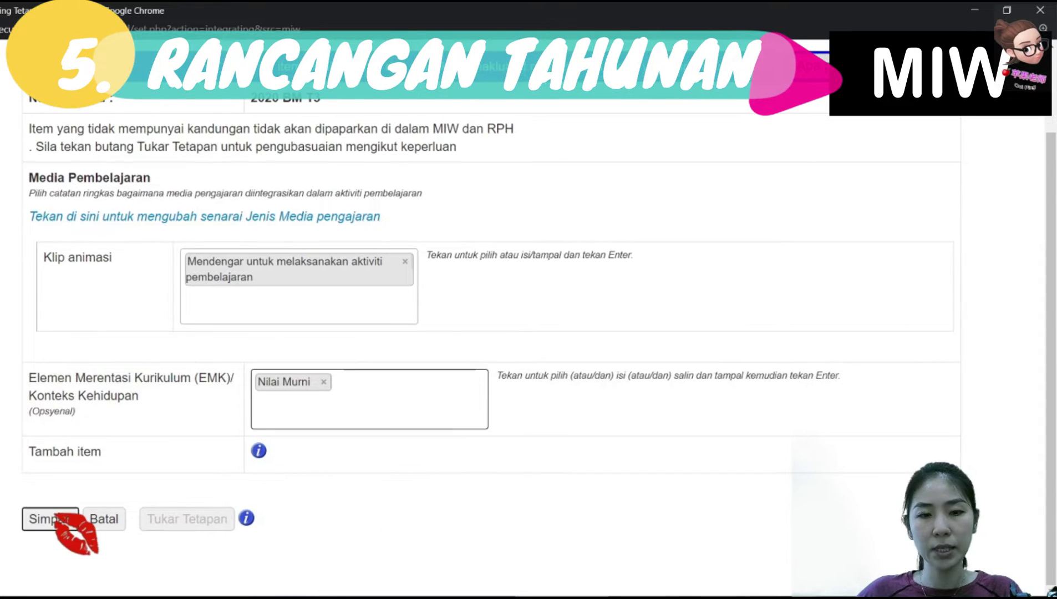
click(50, 519)
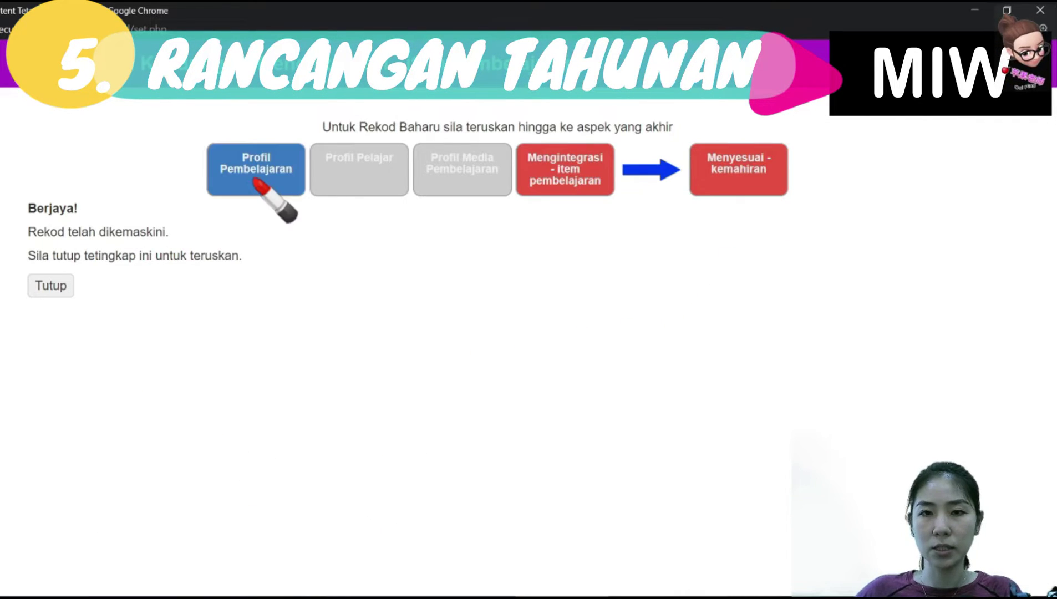
Open Menyesuai - kemahiran and choose "Literasi Kewangan, Ekonomi, Perniagaan dan Keusahawanan" as the Tema
click(272, 167)
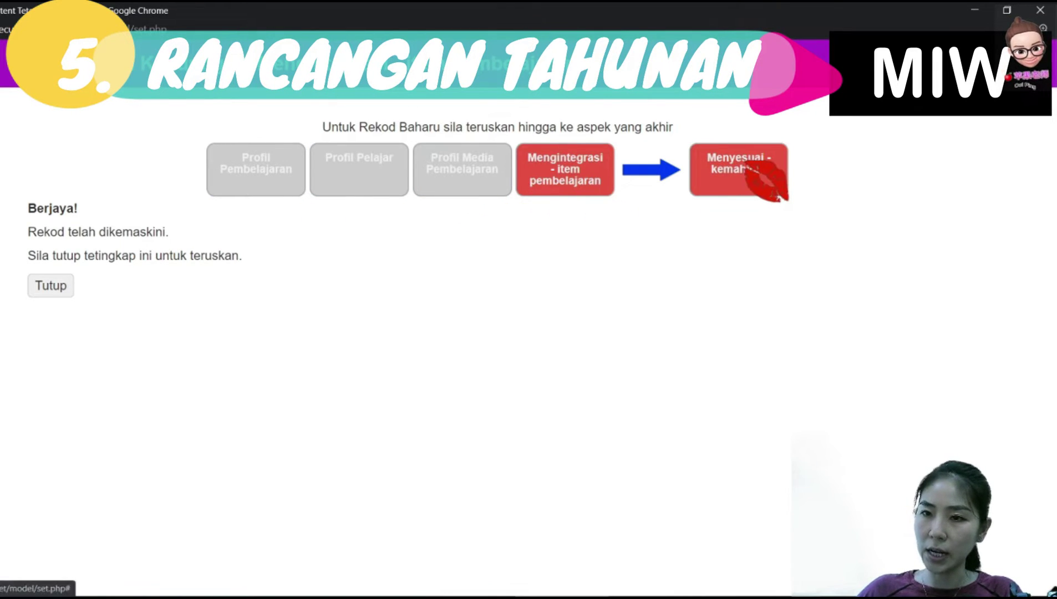
click(749, 169)
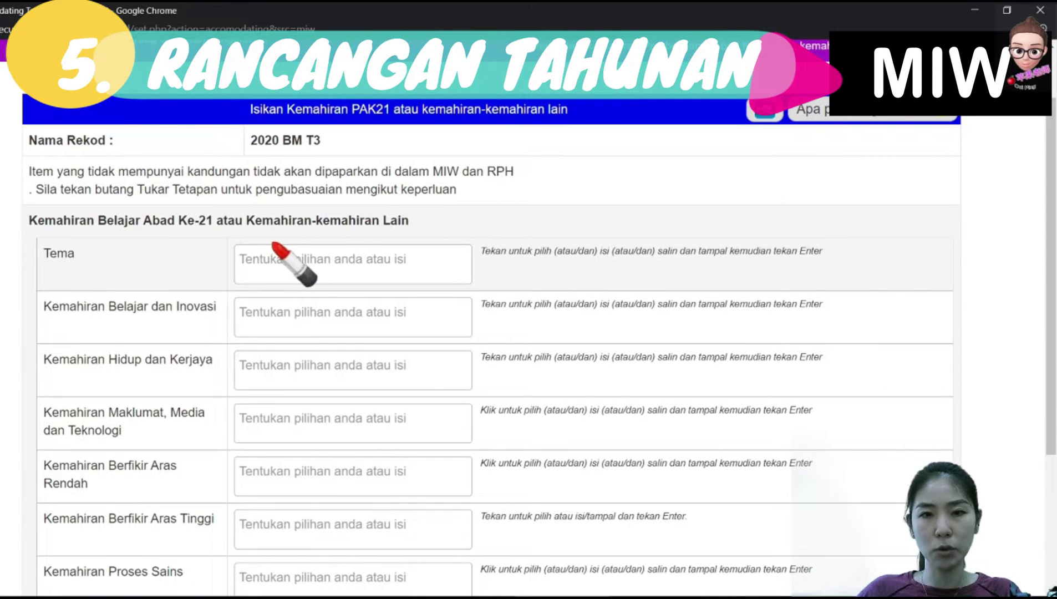
click(401, 266)
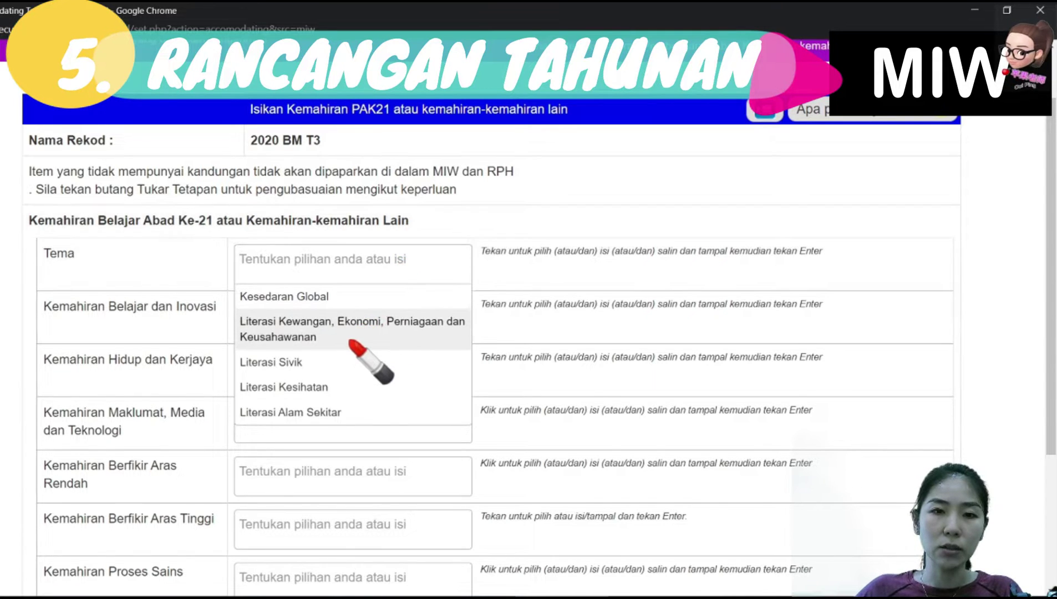
click(356, 331)
Choose Inisiatif dan Pengarahan Diri for Kemahiran Hidup dan Kerjaya, Memahami for Berfikir Aras Rendah and Kemahiran inovasi for Berfikir Aras Tinggi, and save
scroll(369, 355, down, 5)
click(378, 194)
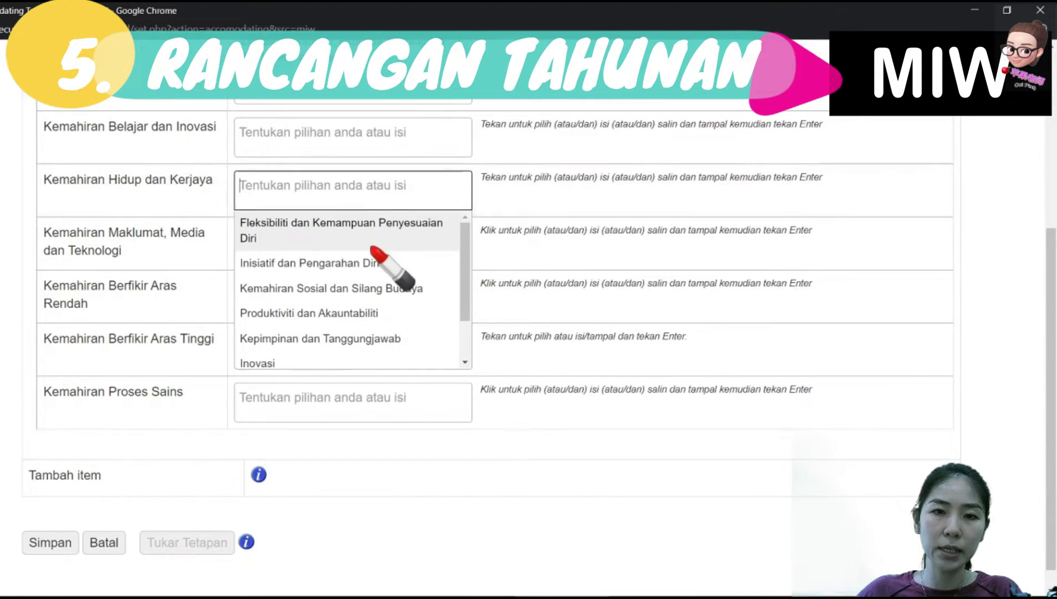
click(372, 256)
click(367, 319)
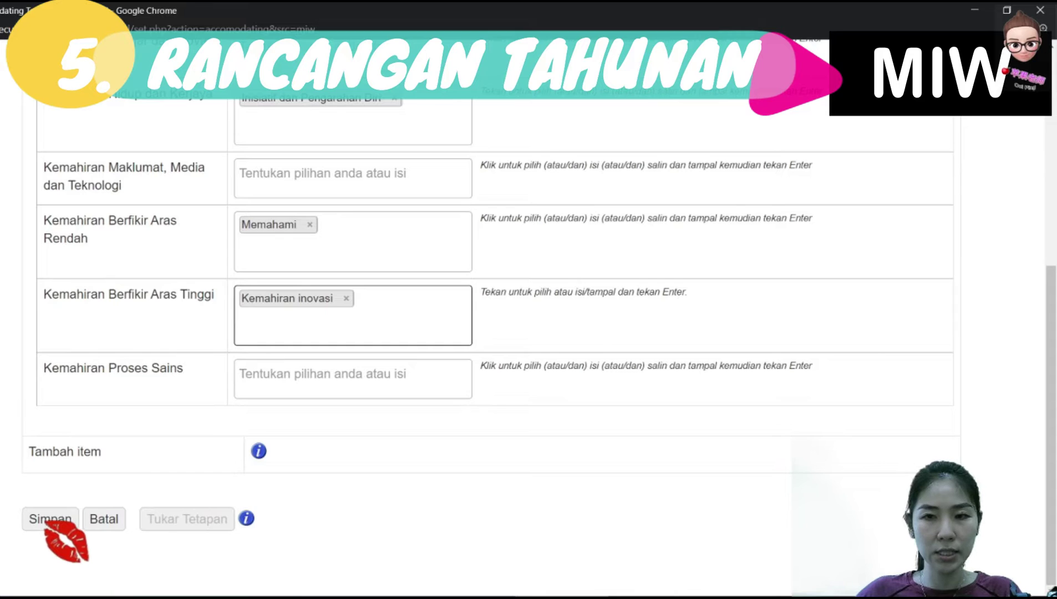
click(53, 522)
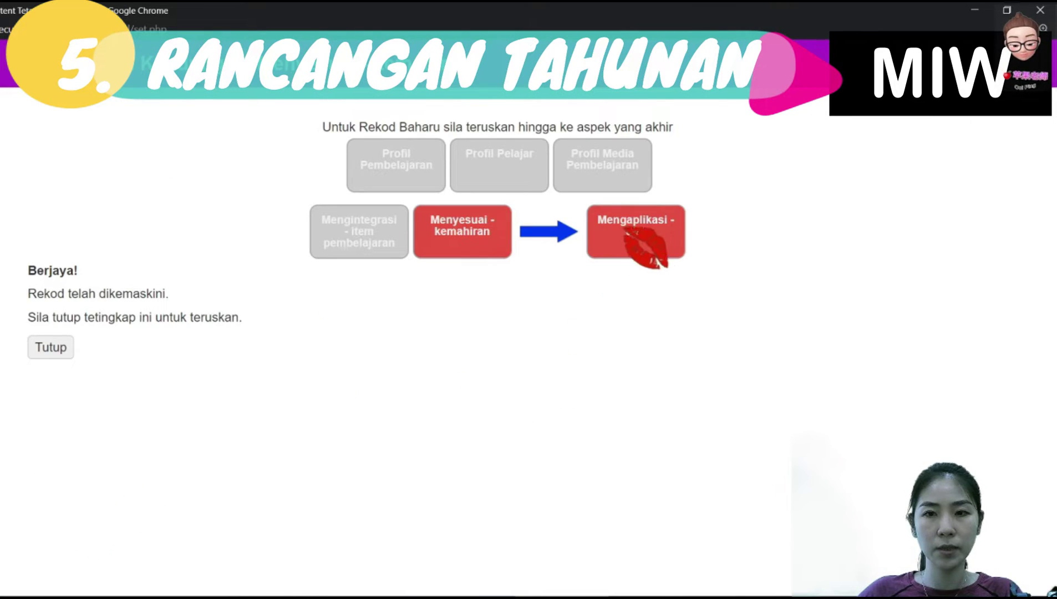
Open Mengaplikasi - alat and choose Peta konsep as the Alat Berfikir Umum
click(663, 239)
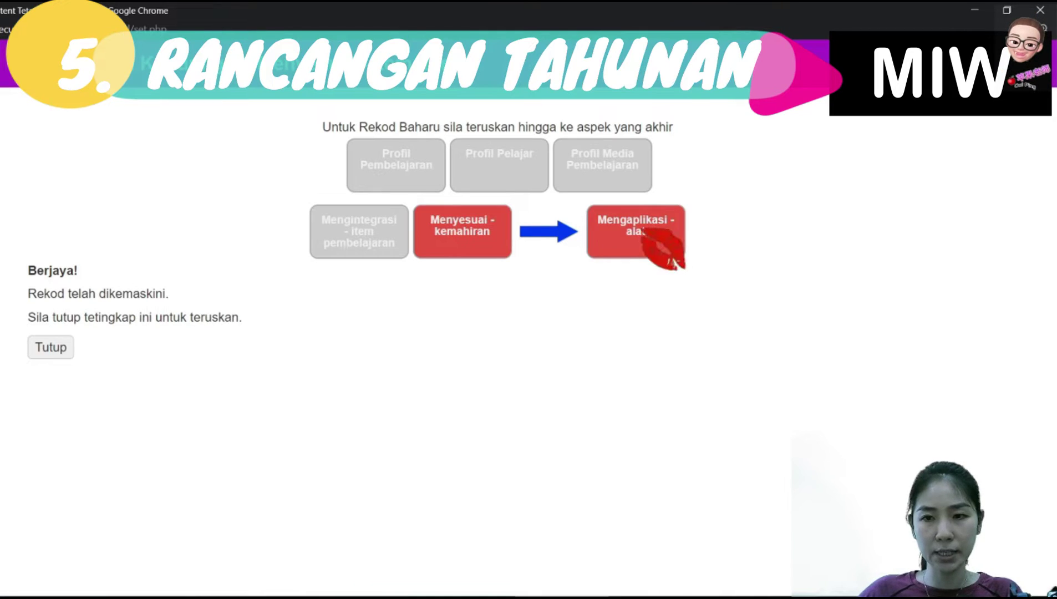
click(653, 238)
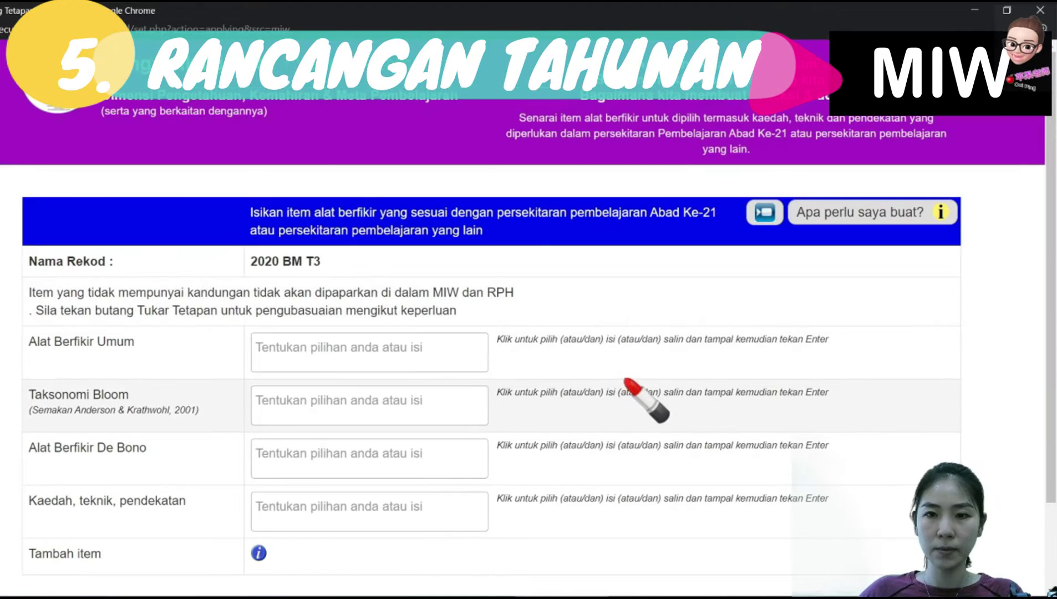
scroll(430, 253, down, 2)
click(428, 253)
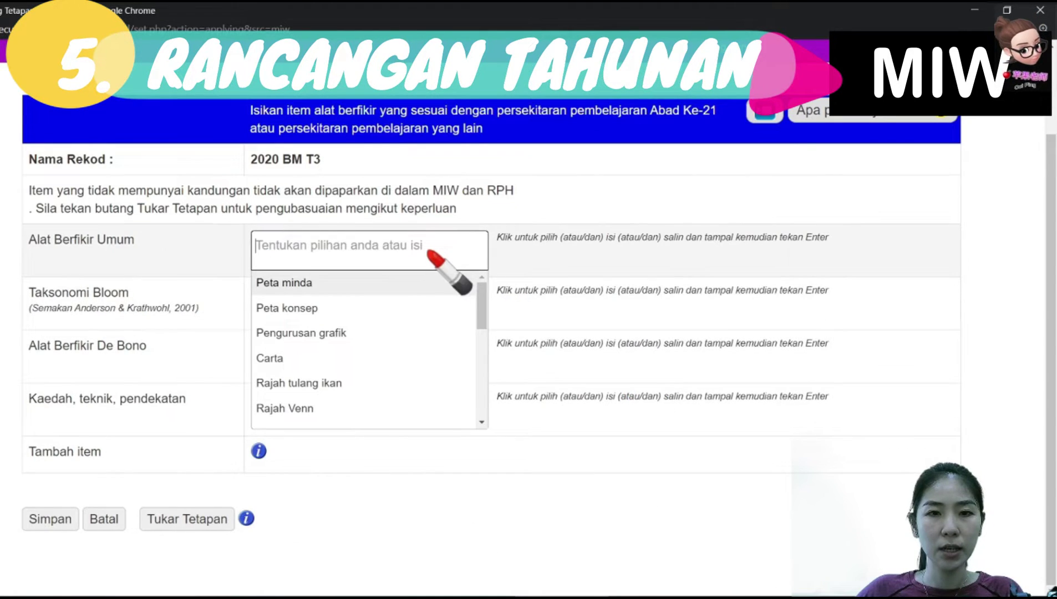
click(427, 307)
scroll(577, 372, down, 1)
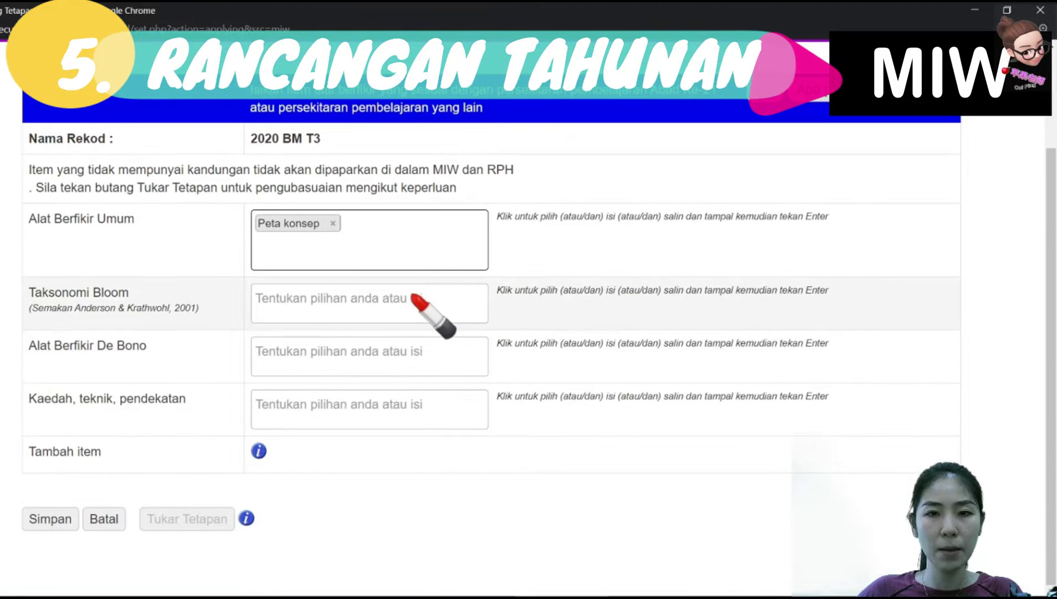
Choose Memahami for Taksonomi Bloom and Sumbangsaran for Kaedah, teknik, pendekatan, and save the thinking tools
click(371, 300)
click(388, 362)
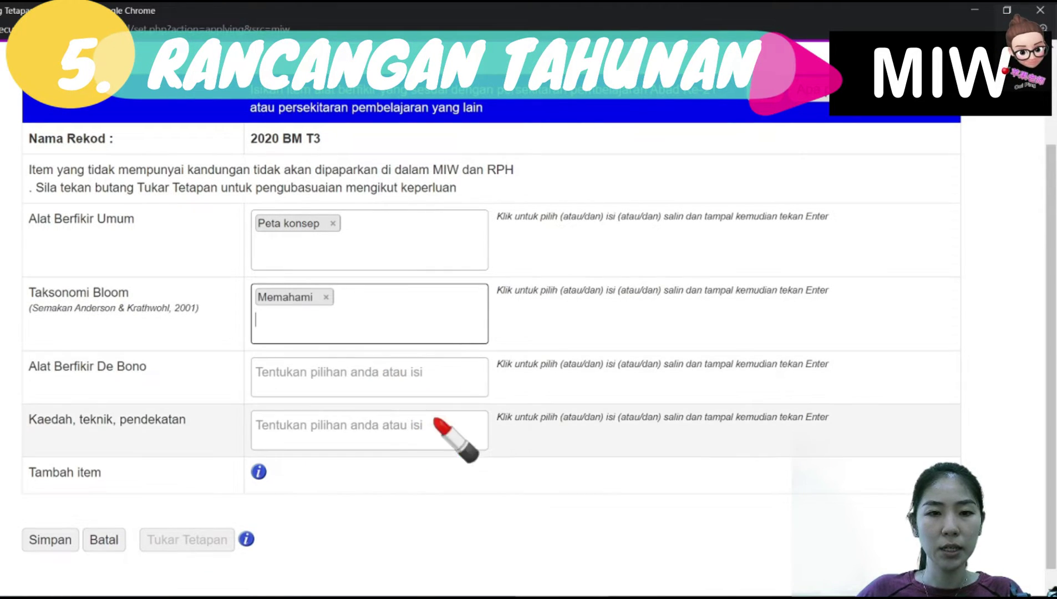
click(409, 426)
click(403, 507)
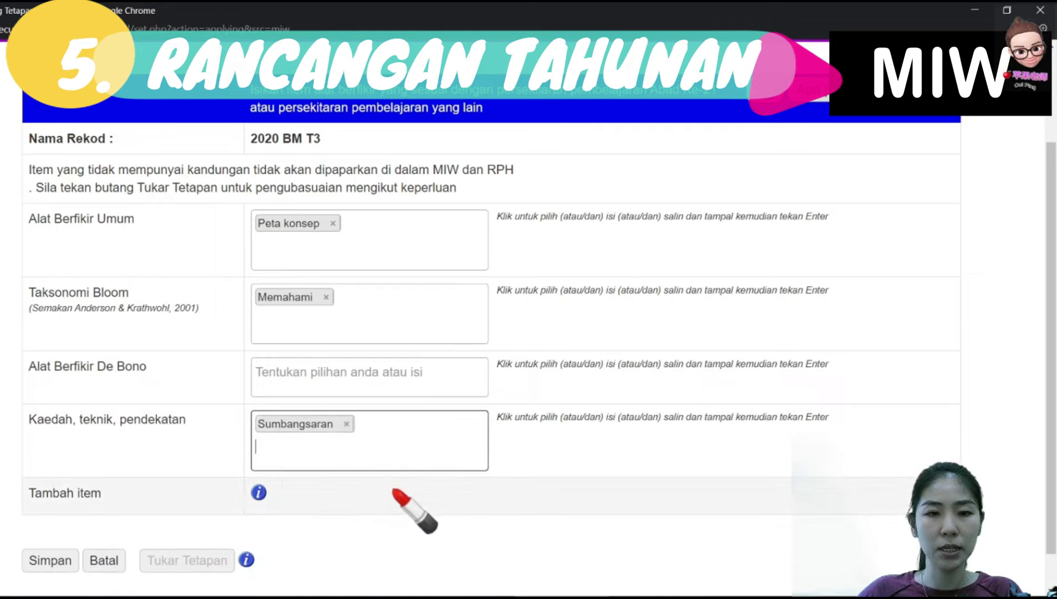
click(61, 560)
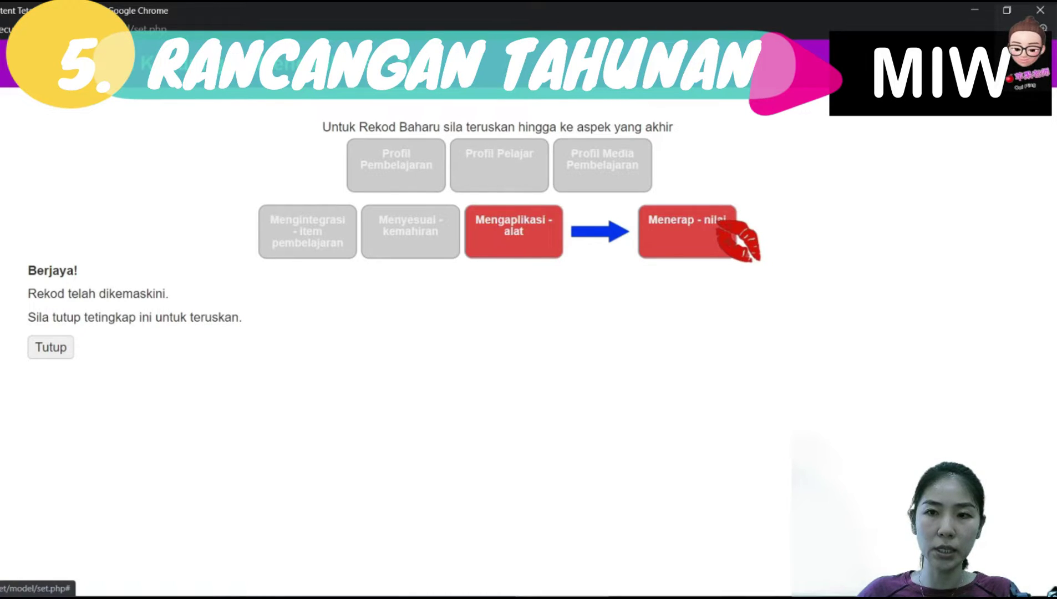
In Menerap - nilai, choose Berbudi bahasa and, for Sivik, "Amalan Menghormati Ibu bapa, Guru, Rakan & Masyarakat Umum", and save
click(718, 221)
click(432, 305)
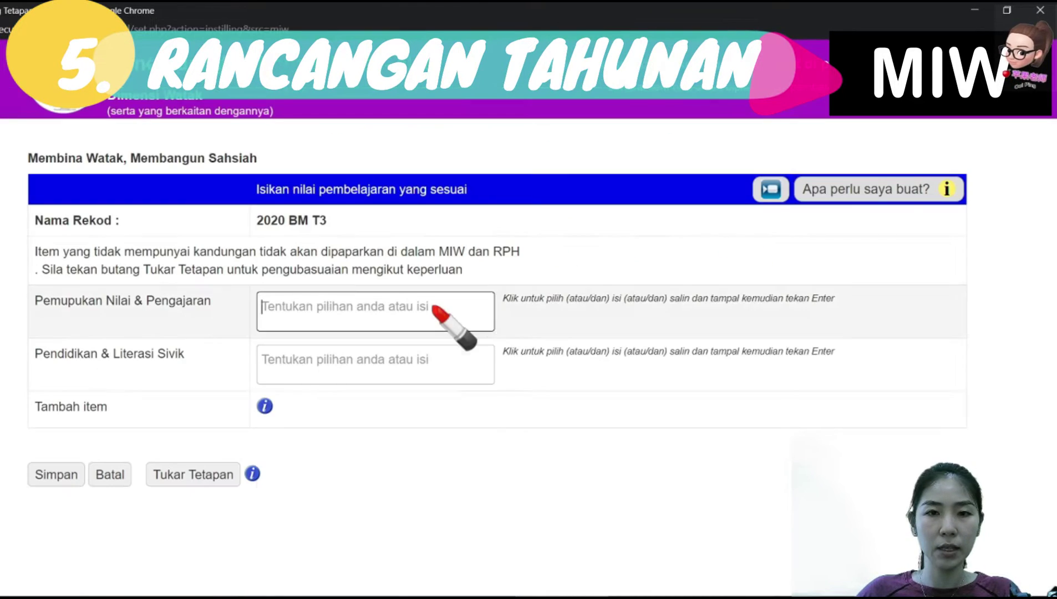
click(402, 368)
click(403, 383)
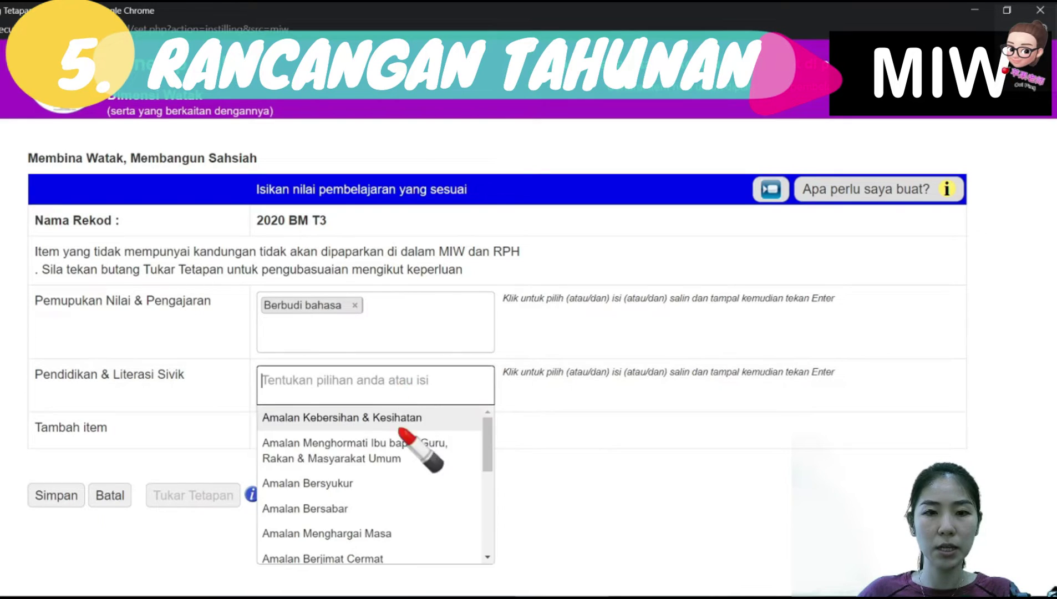
click(419, 444)
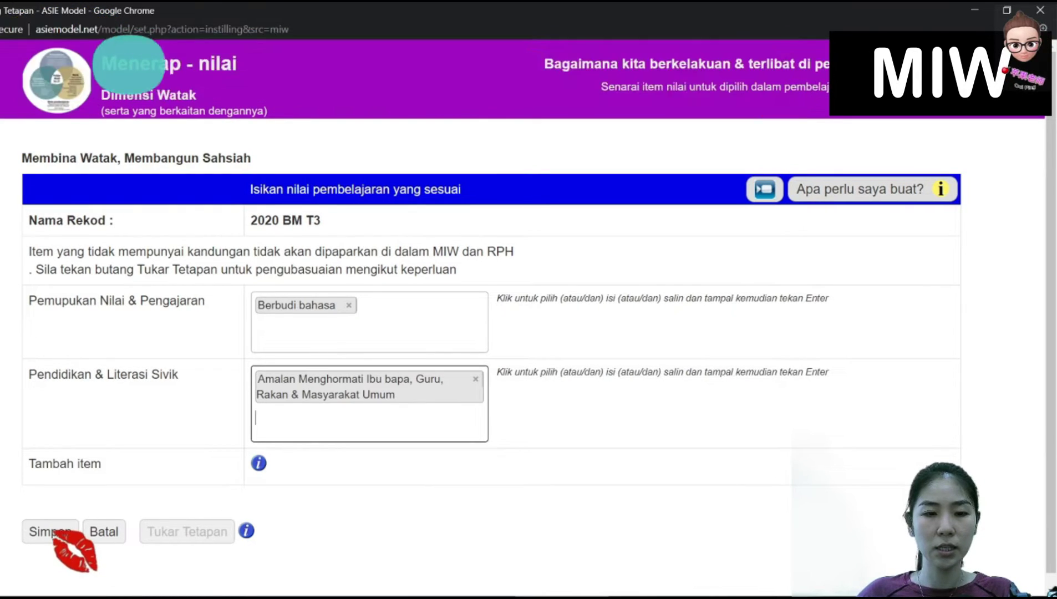
click(56, 536)
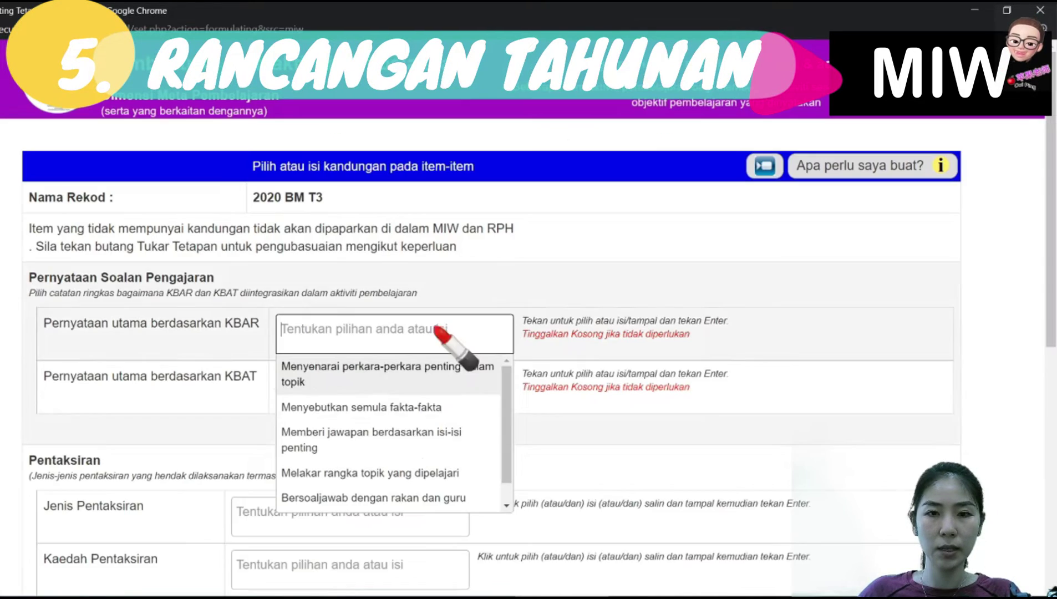
Choose "Memberi jawapan berdasarkan isi-isi penting" as the KBAR statement and "Mampu memberi pendapat dan pandangan" as the KBAT statement
click(415, 433)
click(427, 418)
click(401, 482)
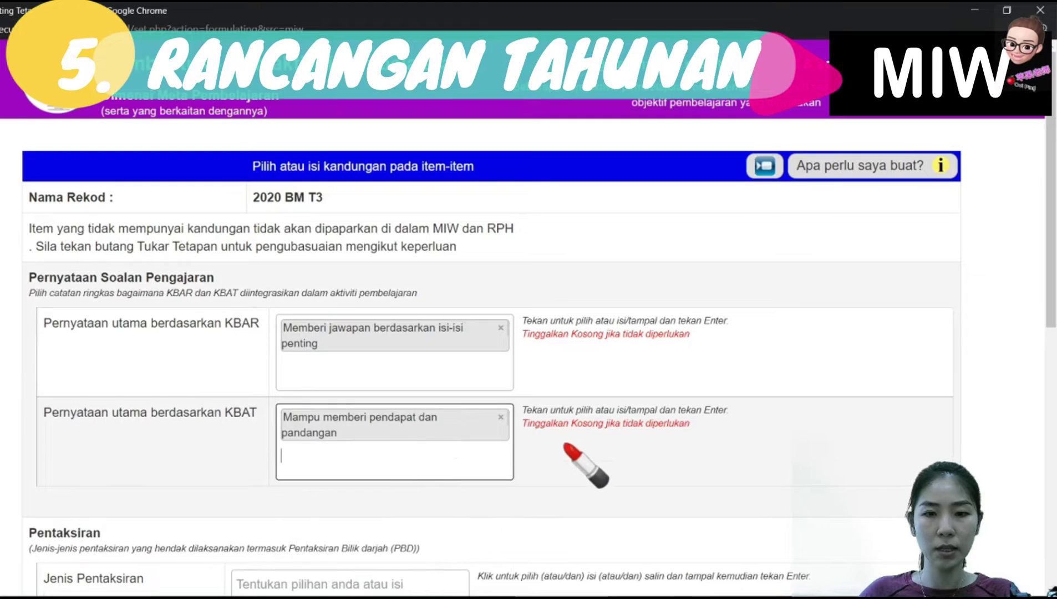
Choose "Pembelajaran Dalam Talian/Pembelajaran Digital" as Jenis Pentaksiran and "Latihan dalam Pembelajaran Dalam Talian/Pembelajaran Digital" as Kaedah Pentaksiran
scroll(288, 141, down, 5)
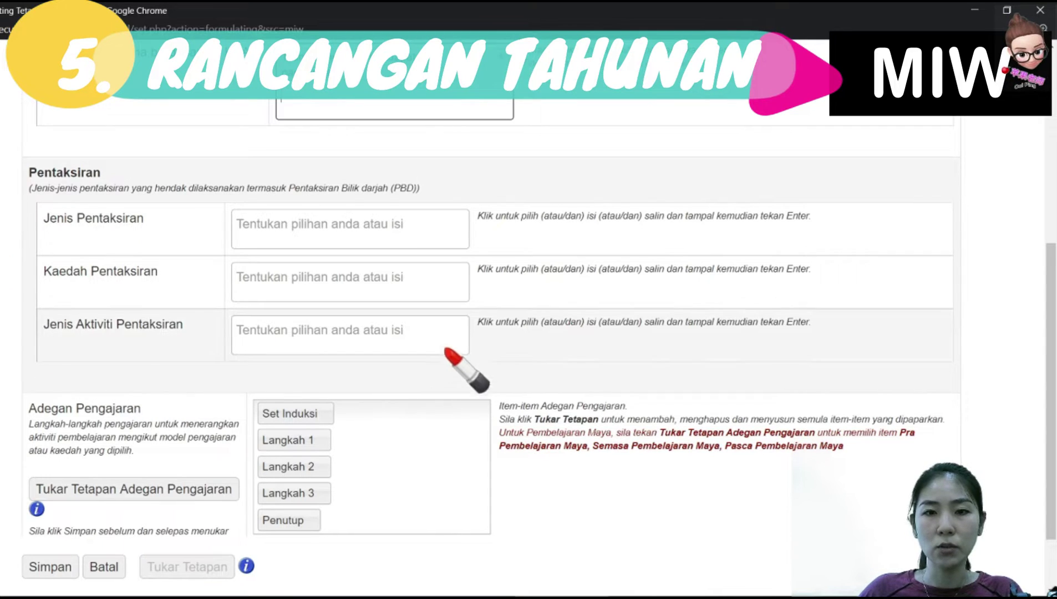
click(404, 223)
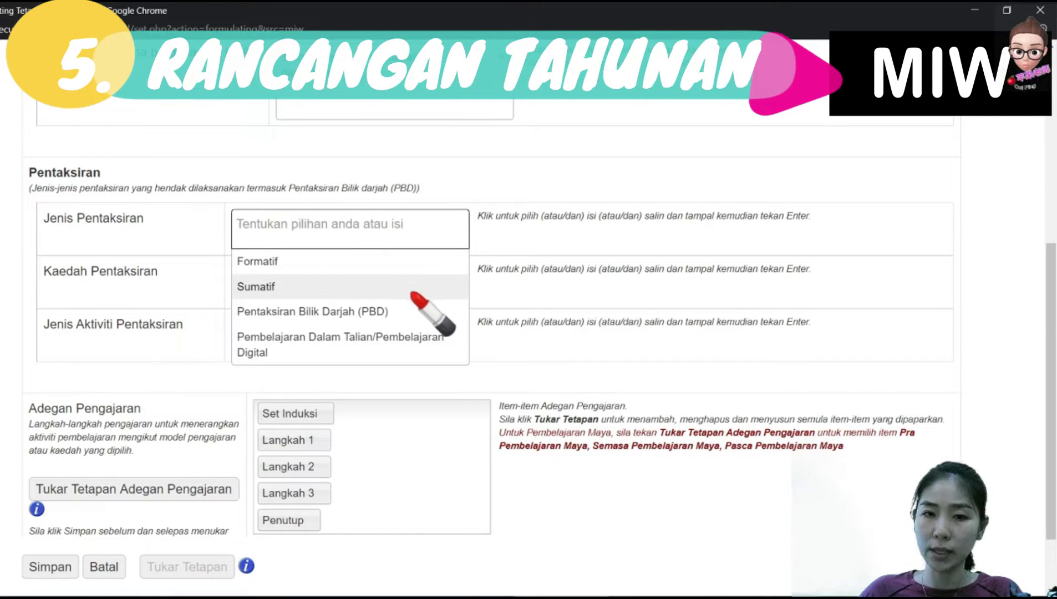
click(433, 355)
click(419, 317)
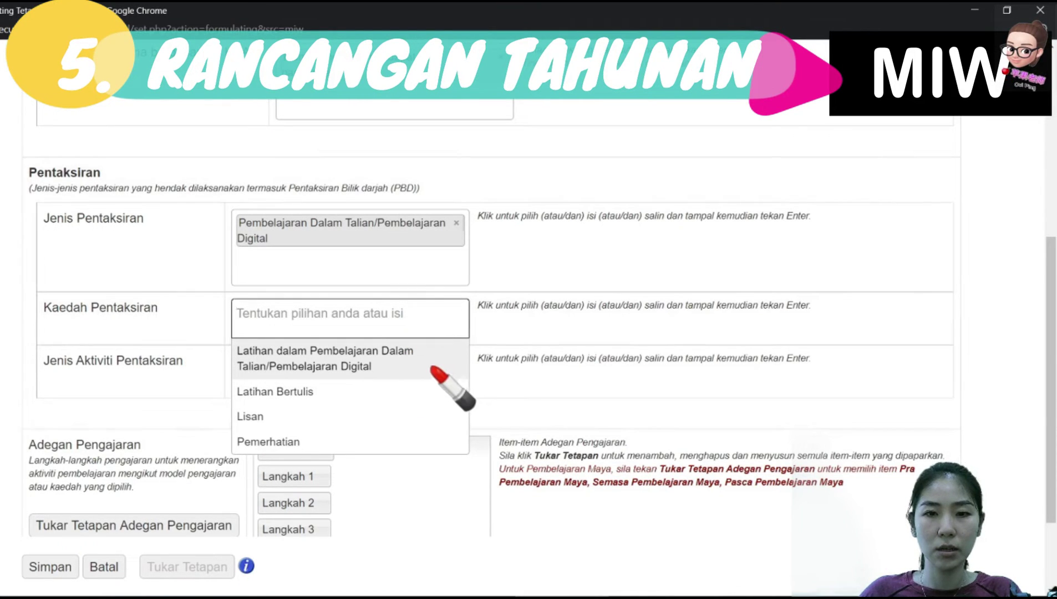
click(436, 355)
Choose Kuiz as Jenis Aktiviti Pentaksiran and save the learning activity items
click(435, 409)
click(409, 476)
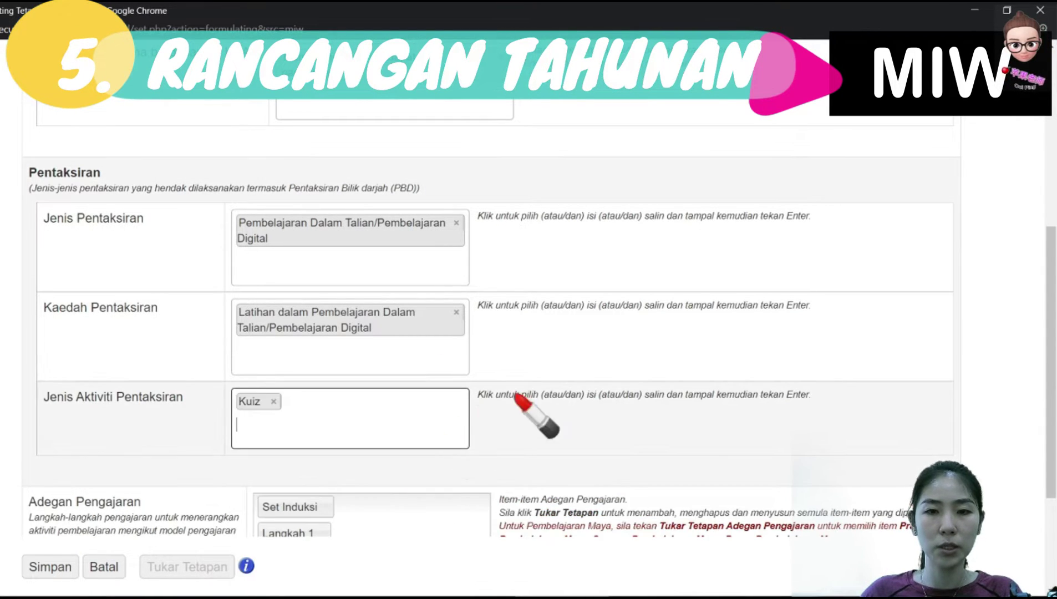
scroll(602, 377, down, 5)
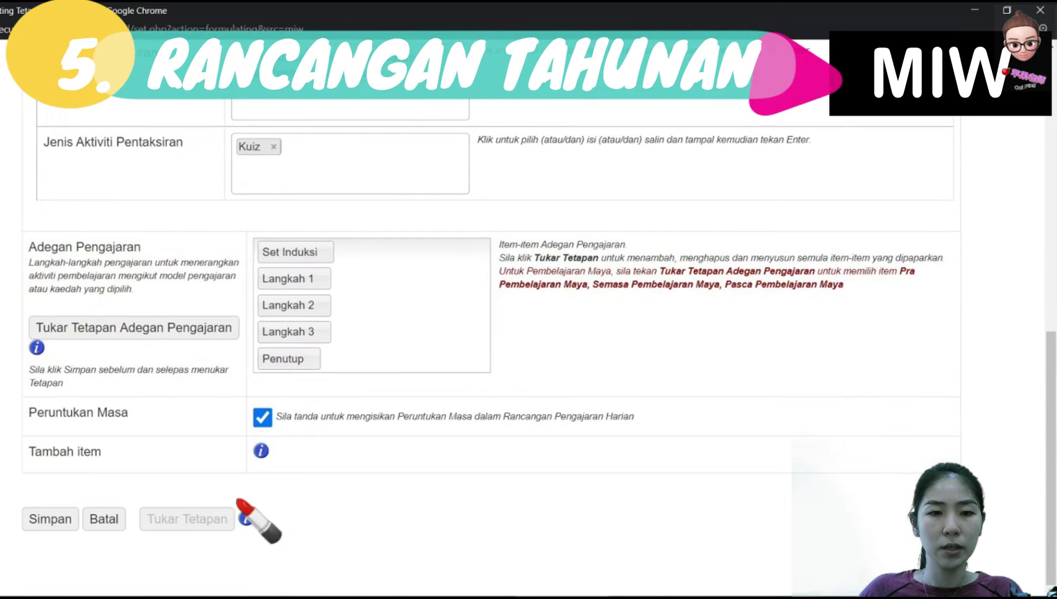
click(48, 520)
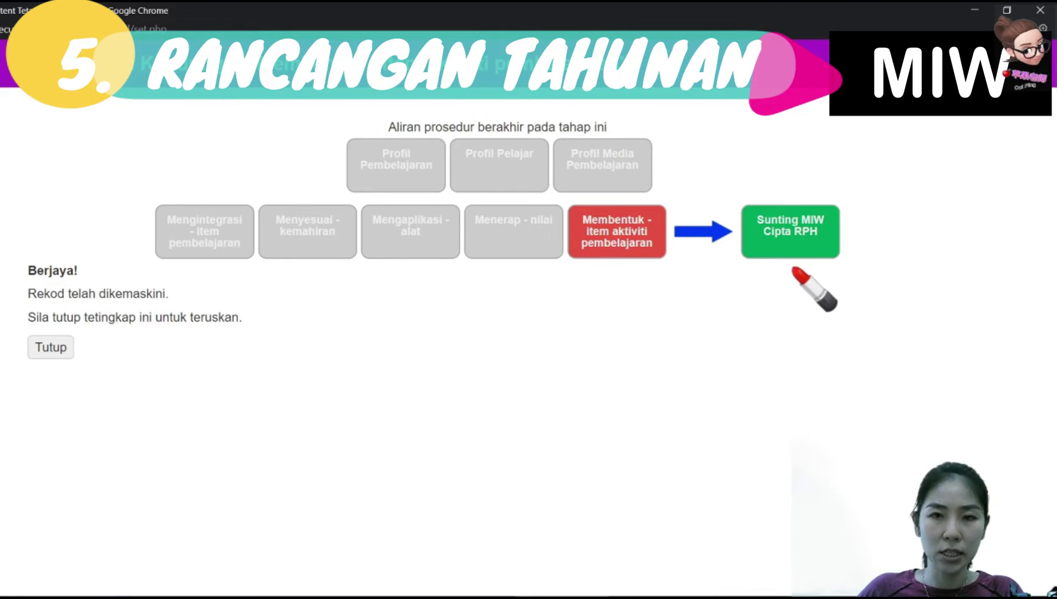
Open the MIW for editing and RPH creation, and choose Tahun 3 as its class
click(810, 245)
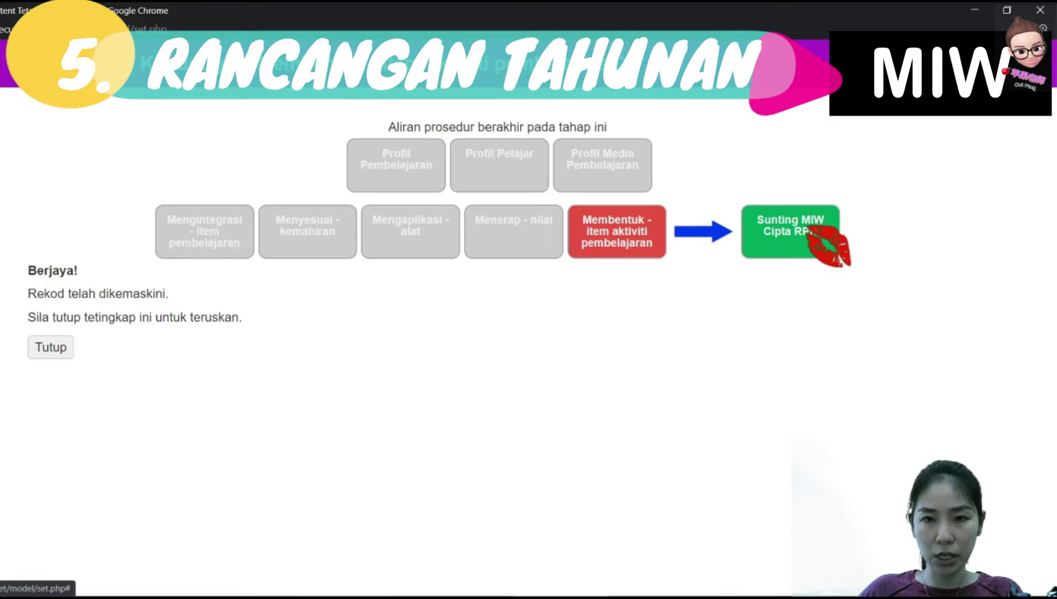
click(810, 228)
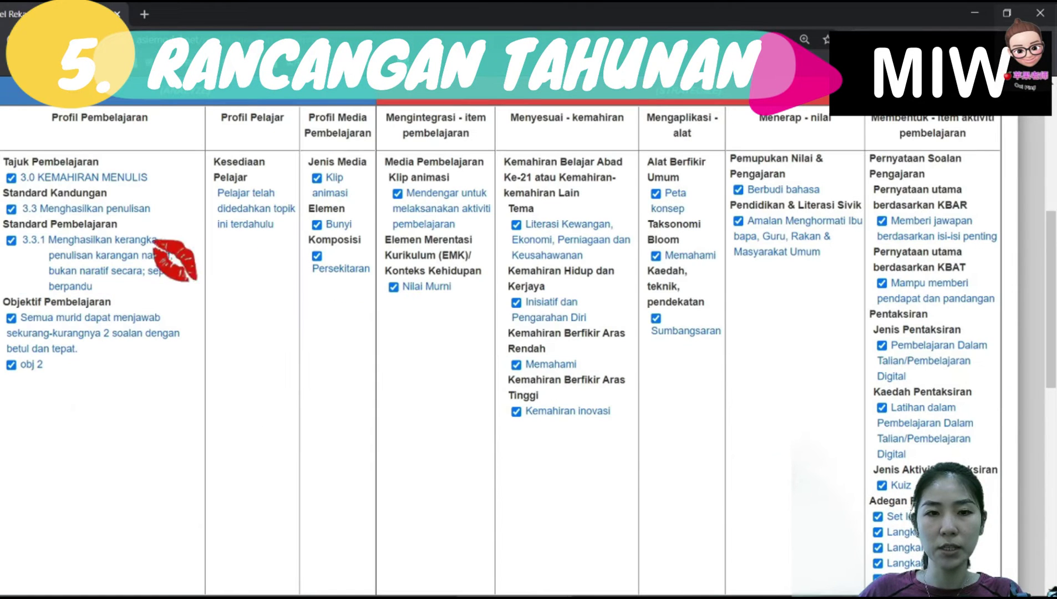
scroll(507, 291, up, 1)
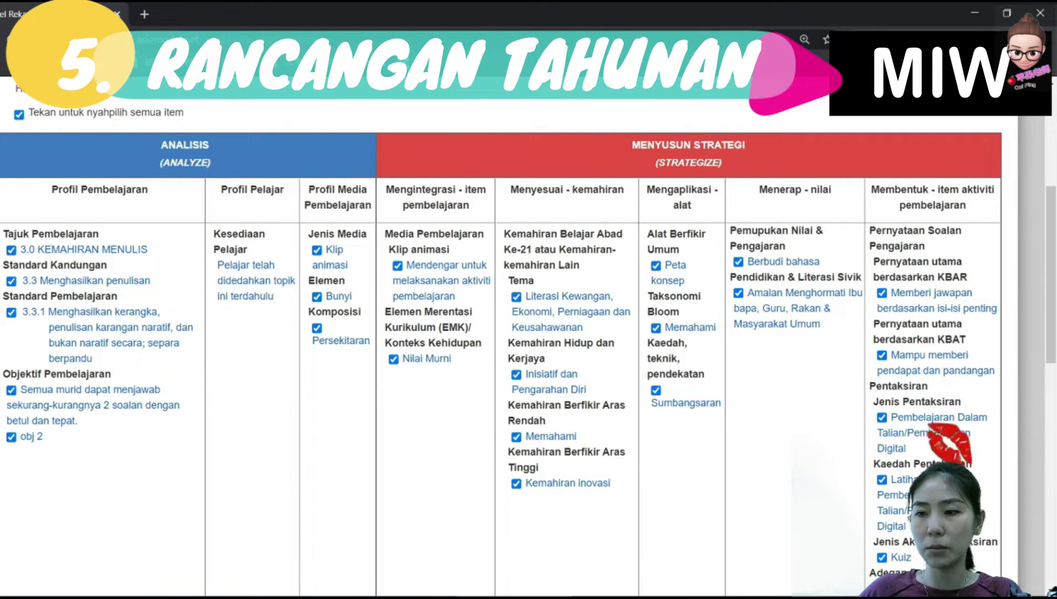
scroll(208, 406, up, 3)
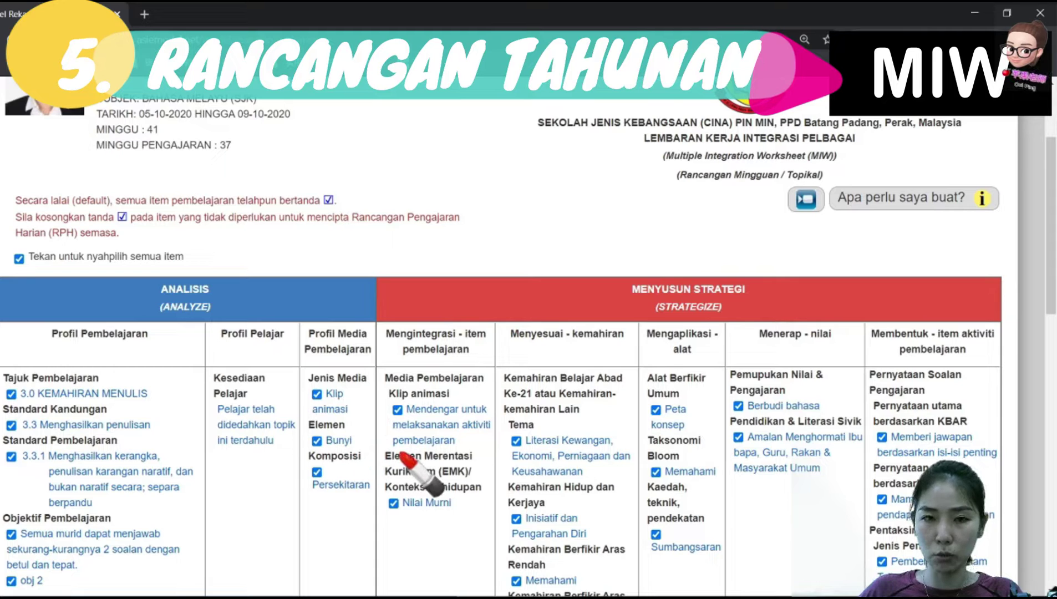
scroll(263, 150, up, 1)
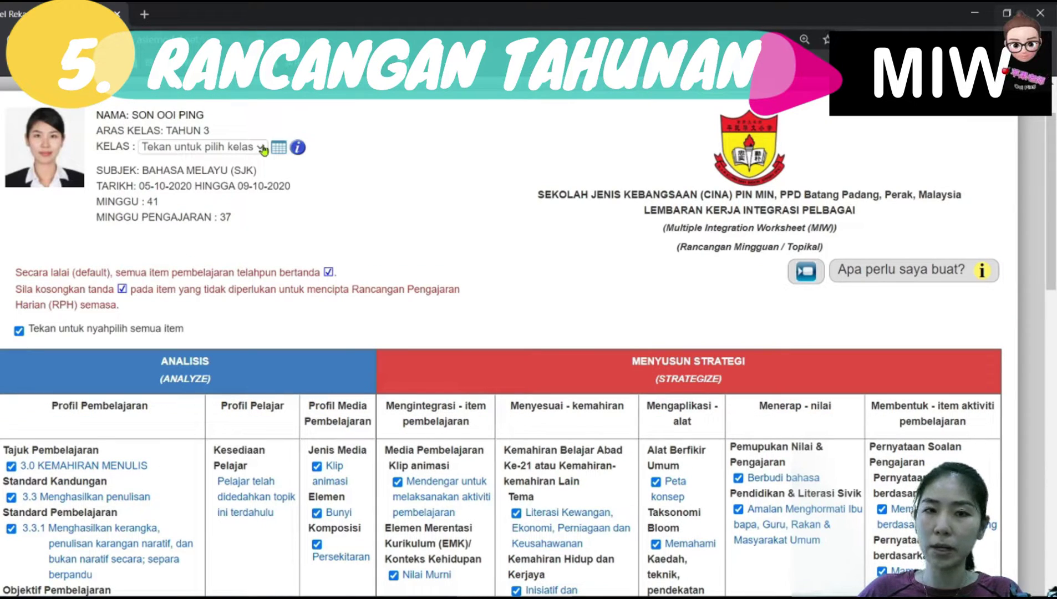
click(261, 147)
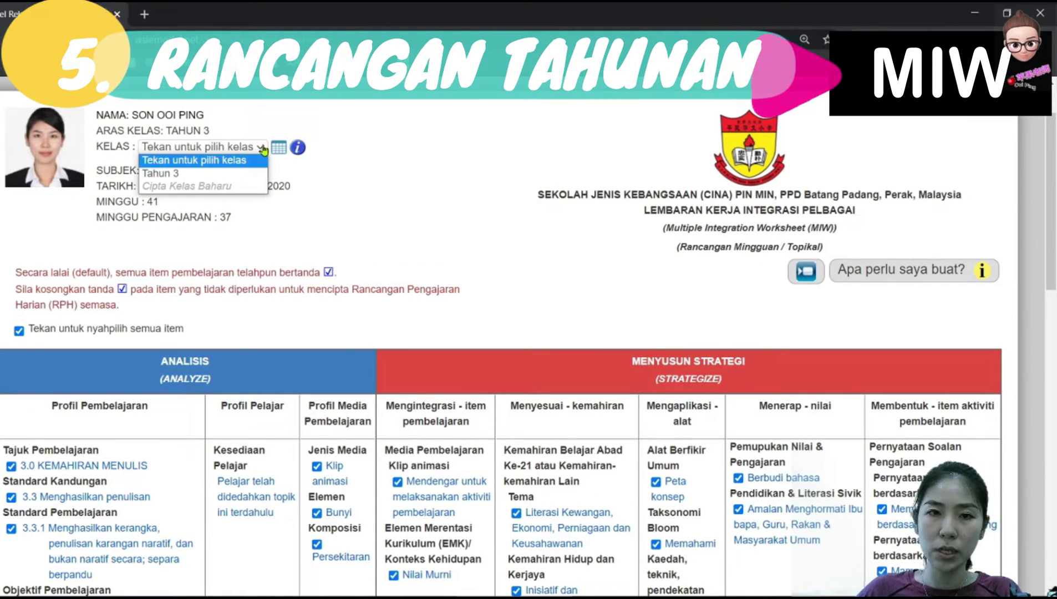
click(243, 173)
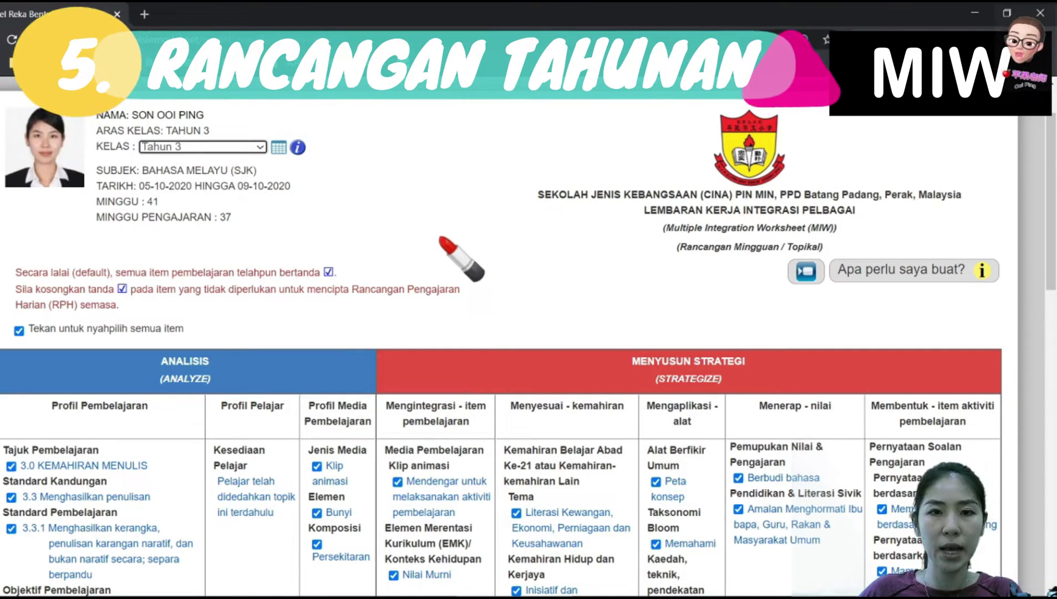
Create the RPH (daily lesson plan) from the completed MIW
scroll(438, 244, down, 8)
scroll(422, 232, down, 5)
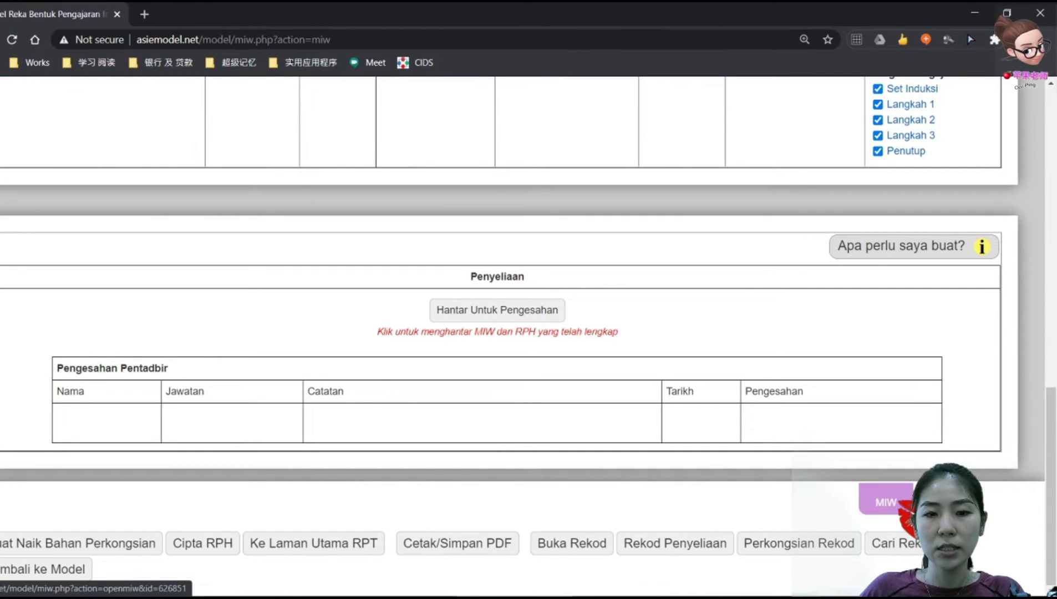
click(222, 544)
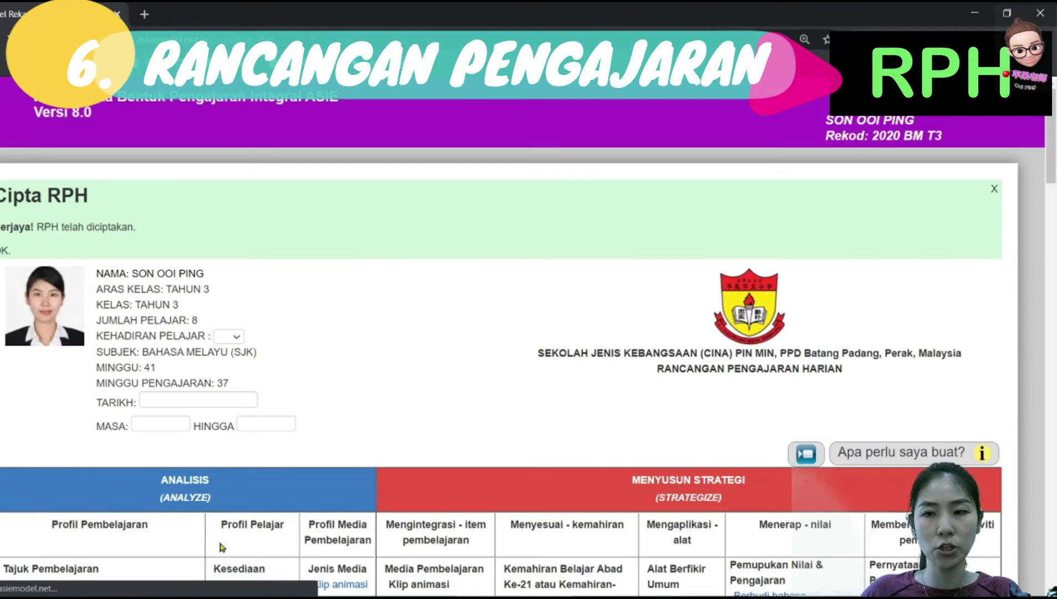
In the RPH header, set the student attendance to 8 and the lesson date to 05-10-2020
click(237, 338)
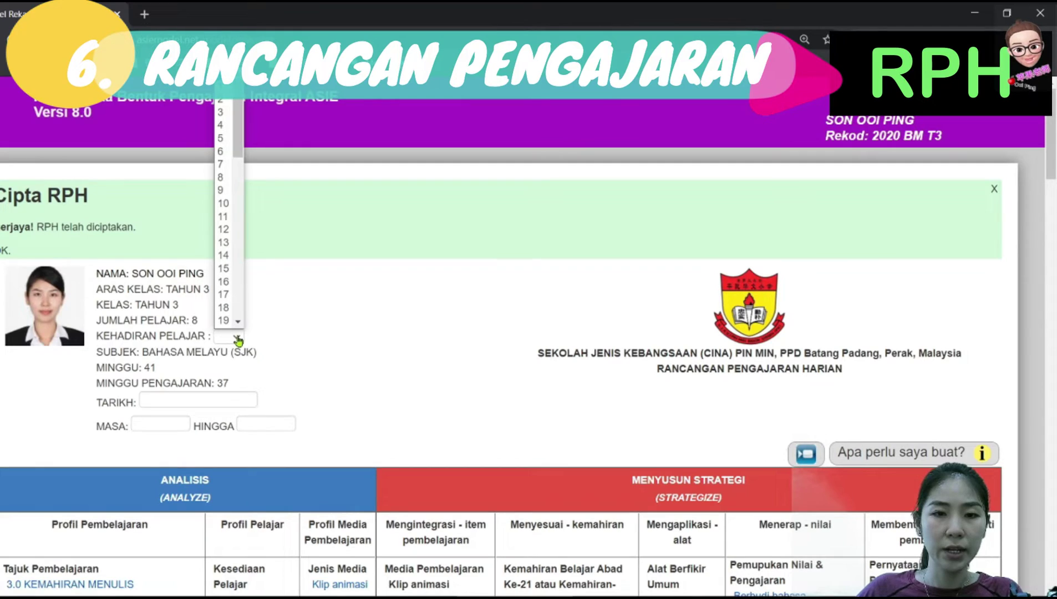
click(222, 177)
click(221, 401)
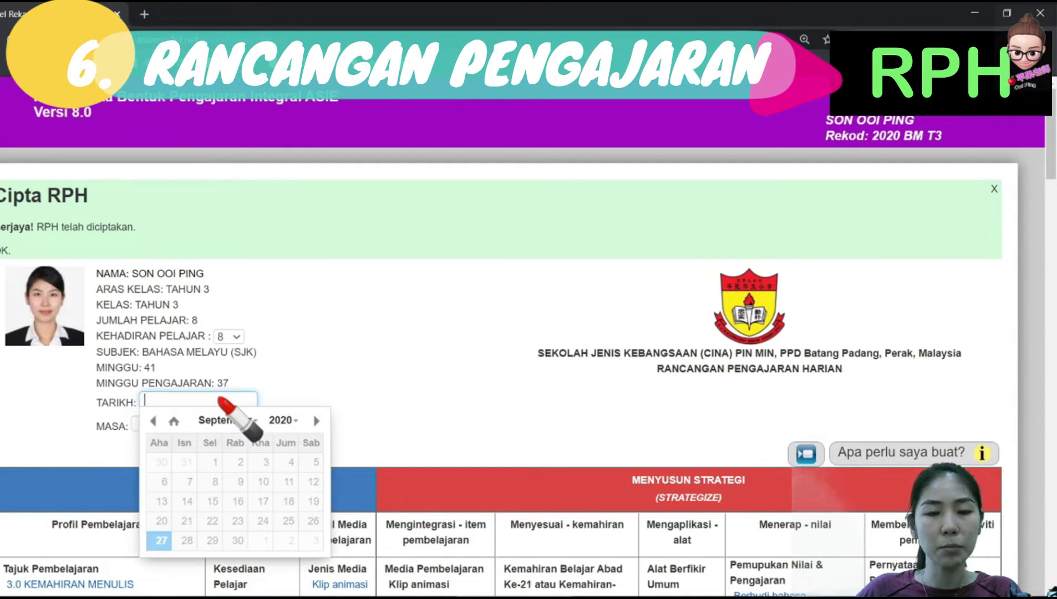
click(316, 420)
click(187, 482)
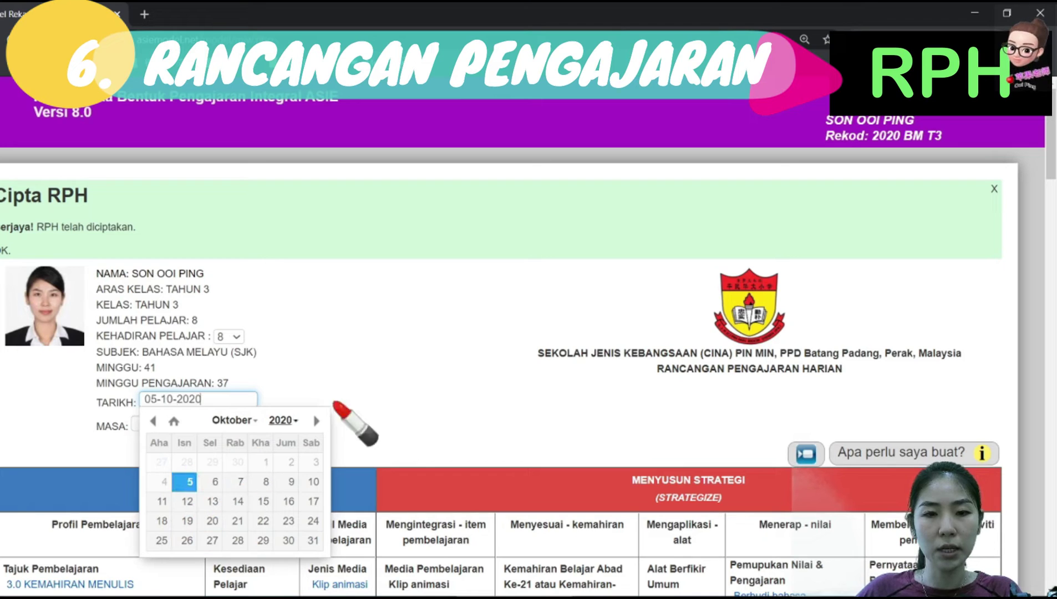
Set the lesson time to run from 9:00 AM to 10:00 AM
click(176, 424)
text(9)
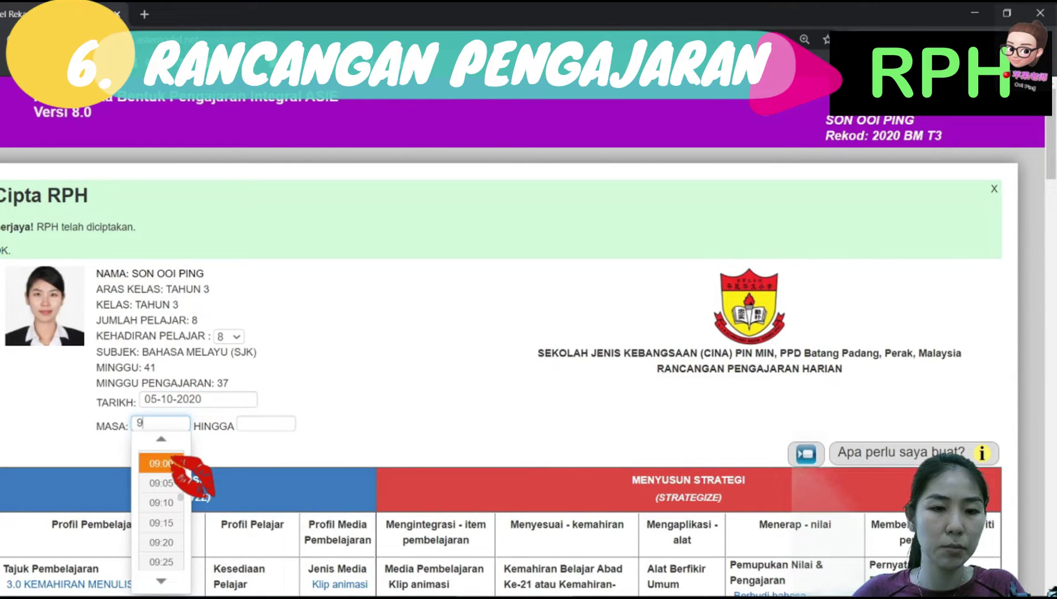
click(167, 464)
click(261, 425)
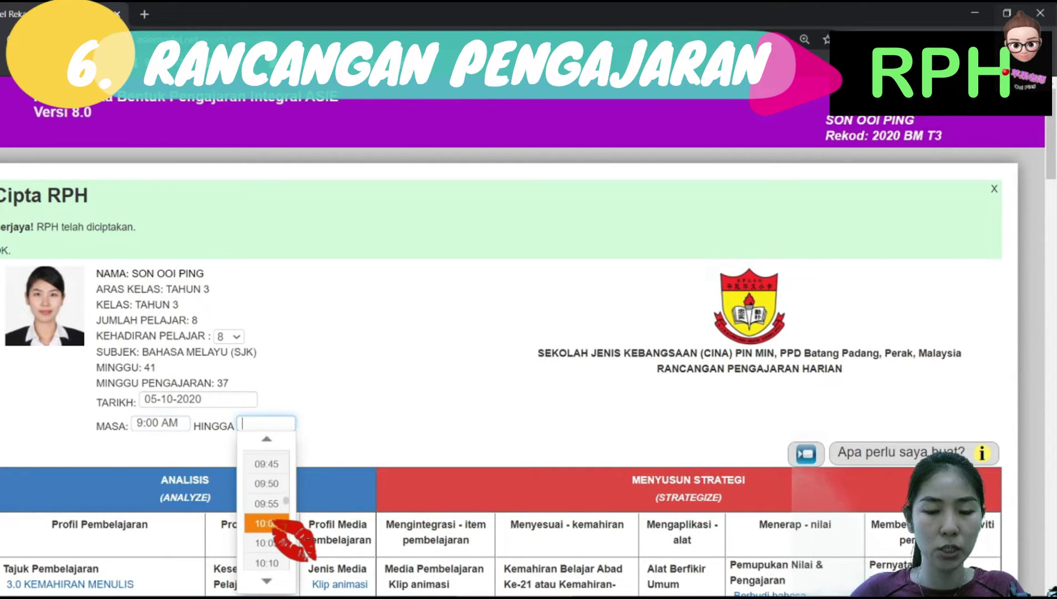
click(272, 523)
In the teaching and learning activities table, set the Set Induksi duration to 10 minutes
scroll(477, 399, down, 5)
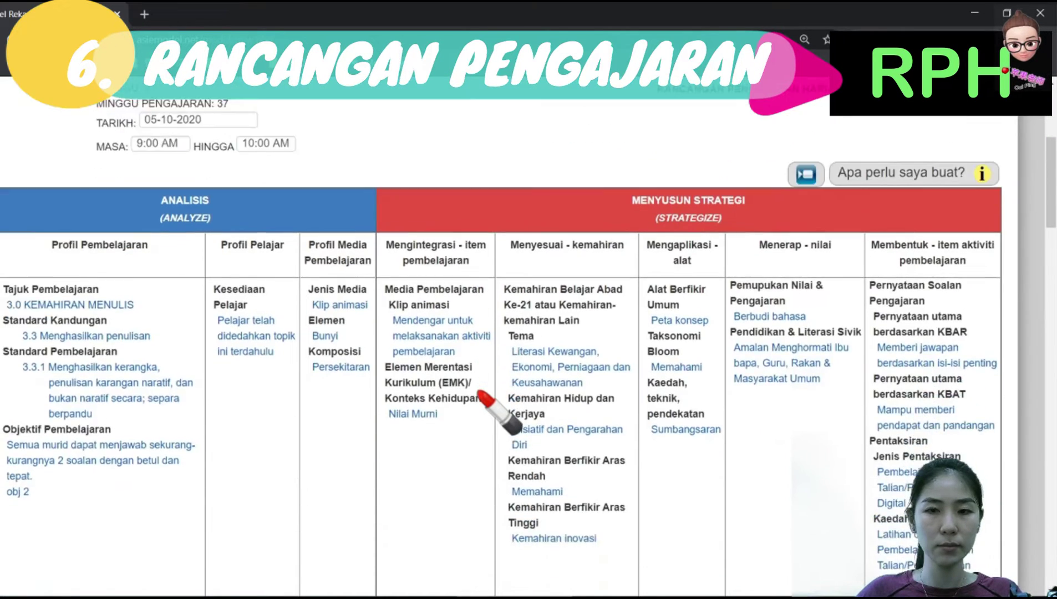
scroll(480, 395, down, 3)
scroll(480, 394, down, 10)
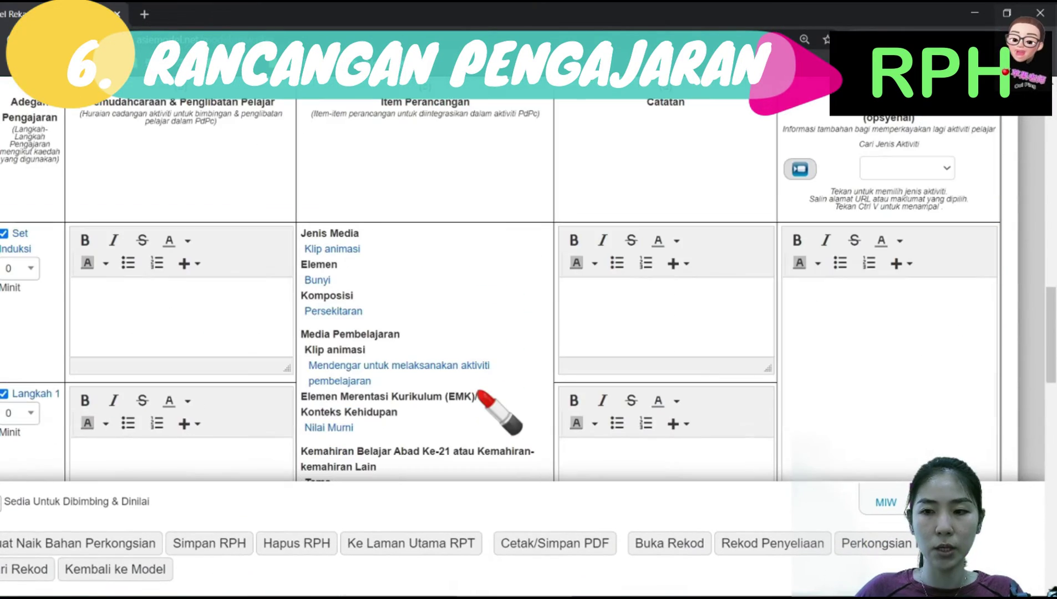
scroll(499, 278, down, 3)
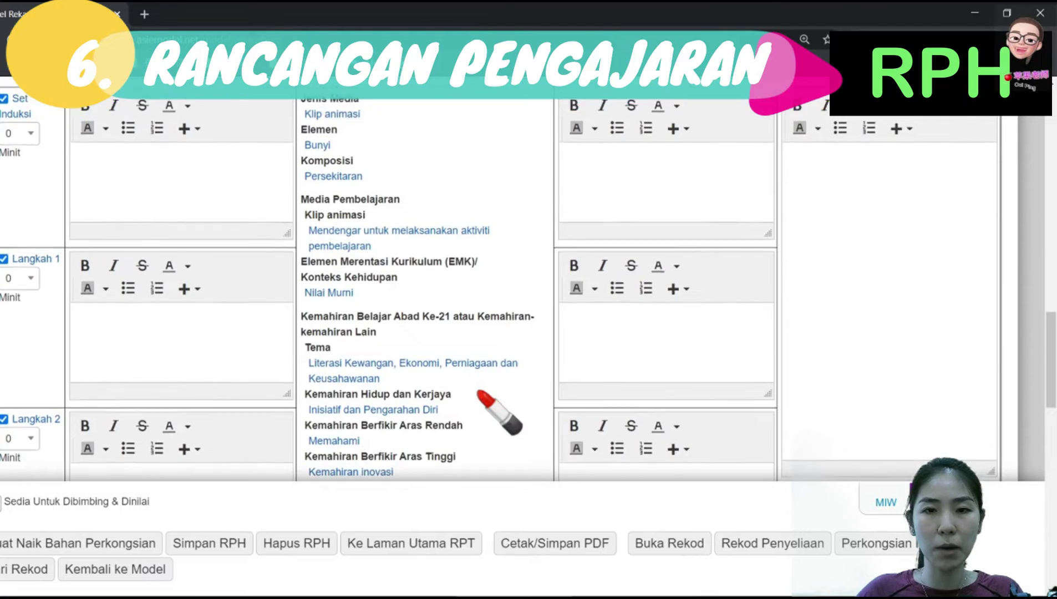
scroll(499, 278, up, 4)
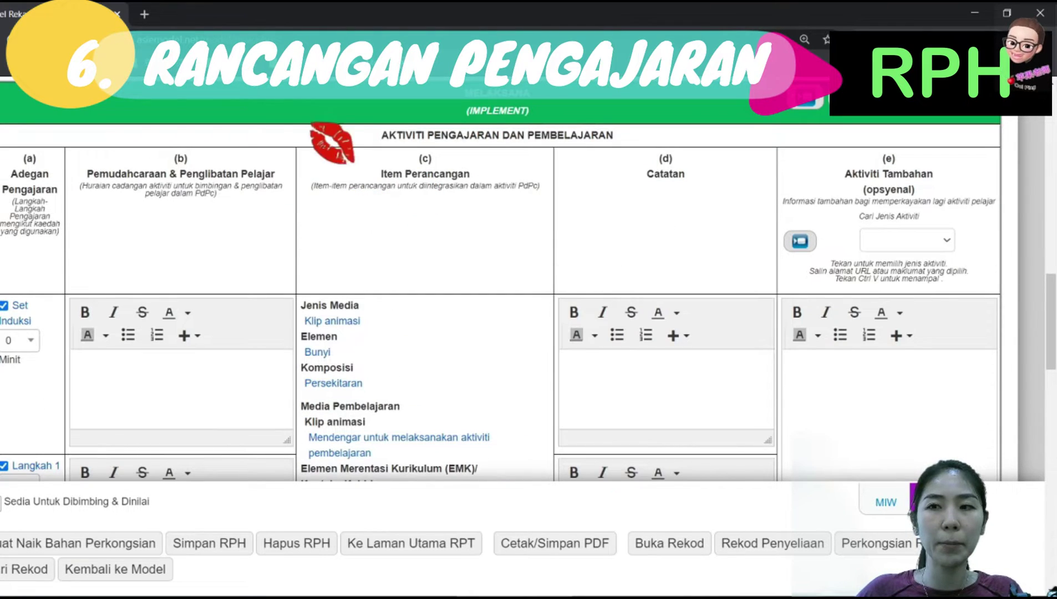
scroll(499, 305, down, 3)
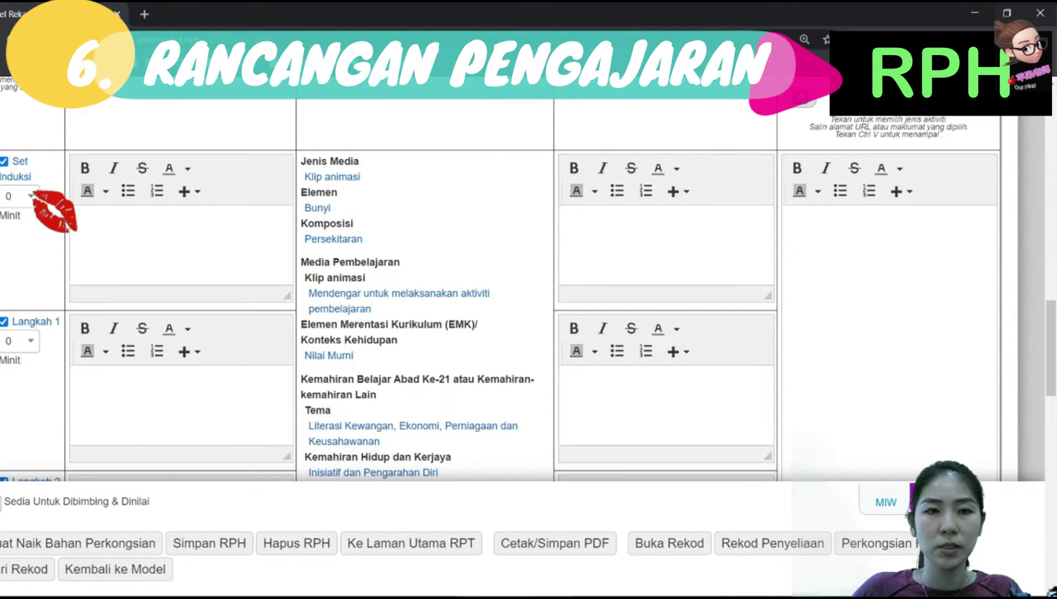
click(32, 194)
click(28, 194)
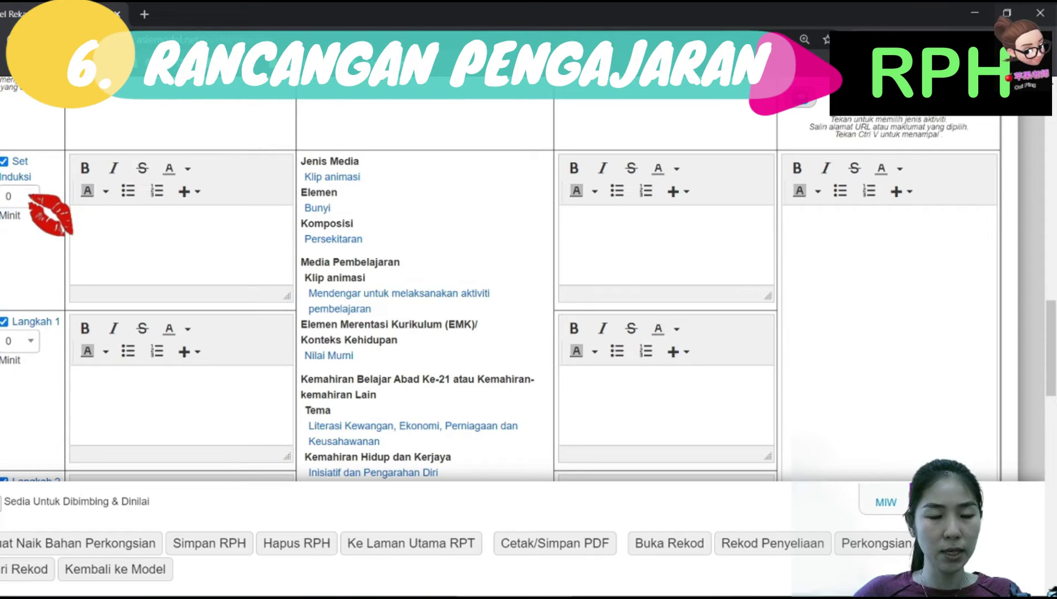
click(28, 196)
click(28, 300)
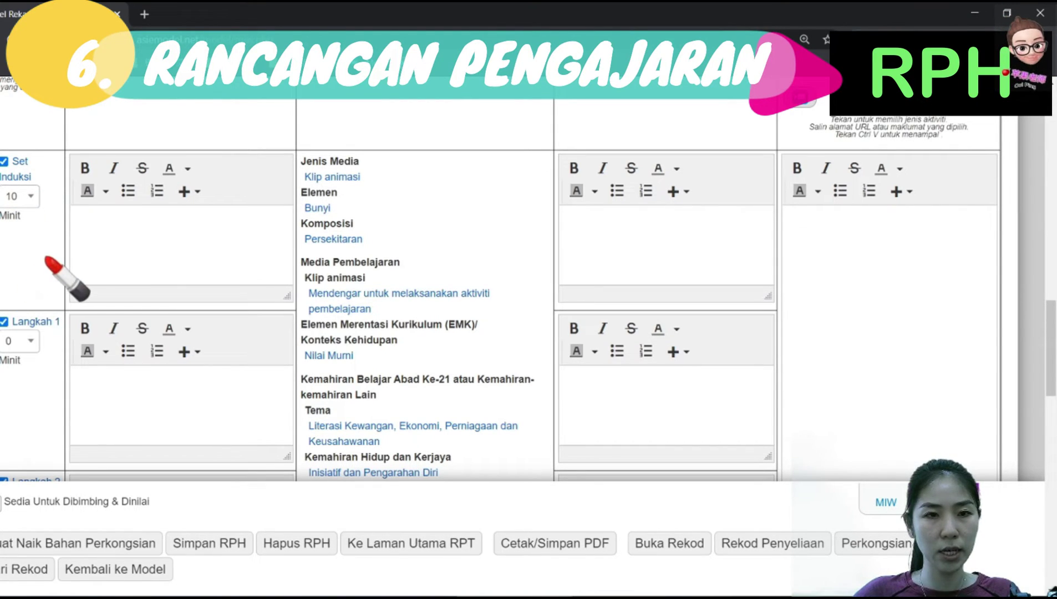
Set the durations of Langkah 1, Langkah 2 and Langkah 3 to 15 minutes each
scroll(61, 277, down, 3)
click(23, 196)
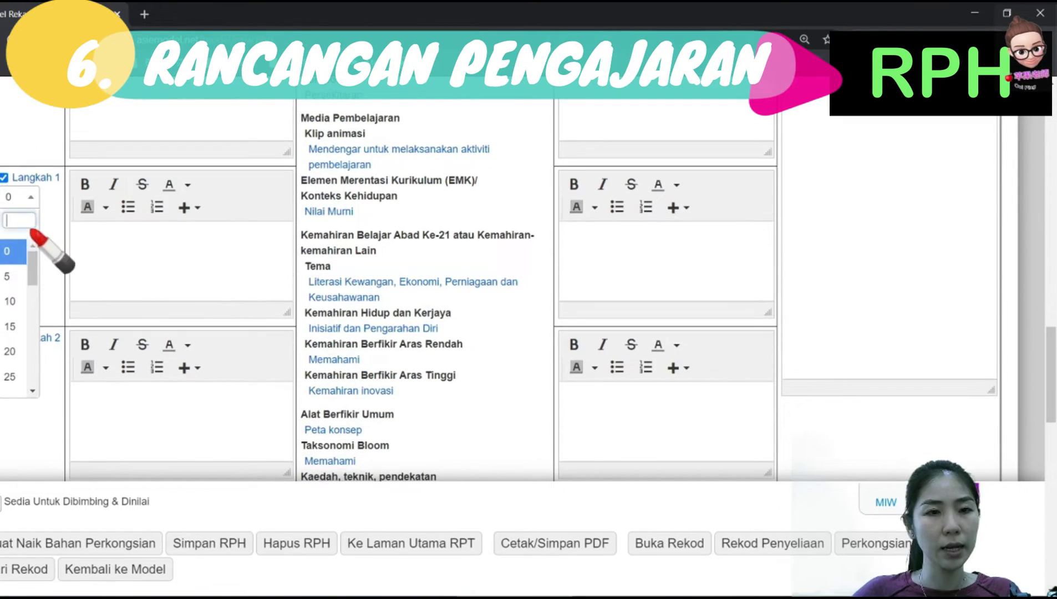
click(15, 328)
scroll(44, 311, down, 3)
click(21, 213)
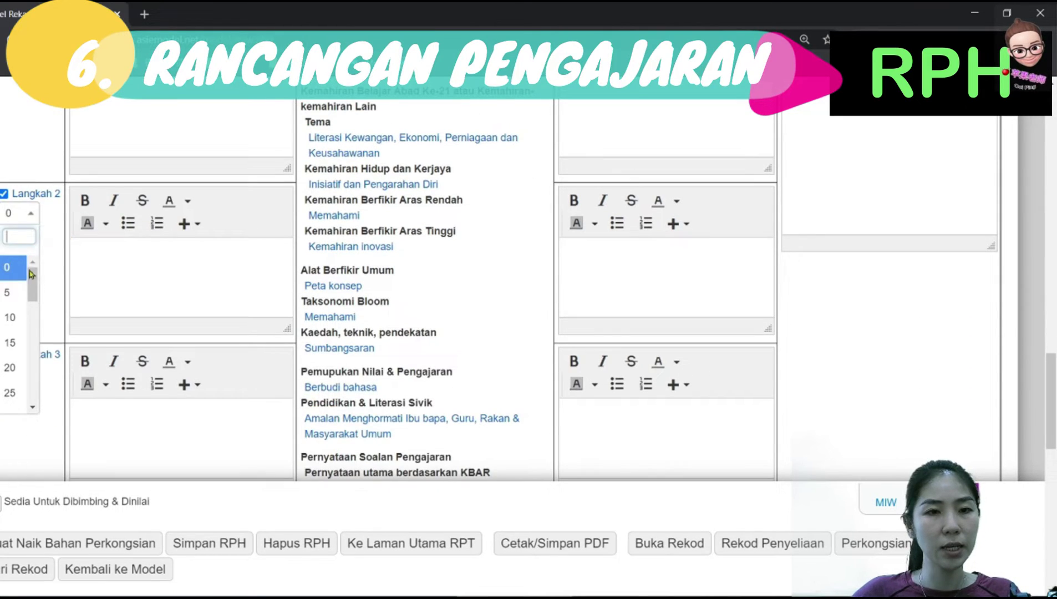
click(11, 343)
scroll(53, 349, down, 3)
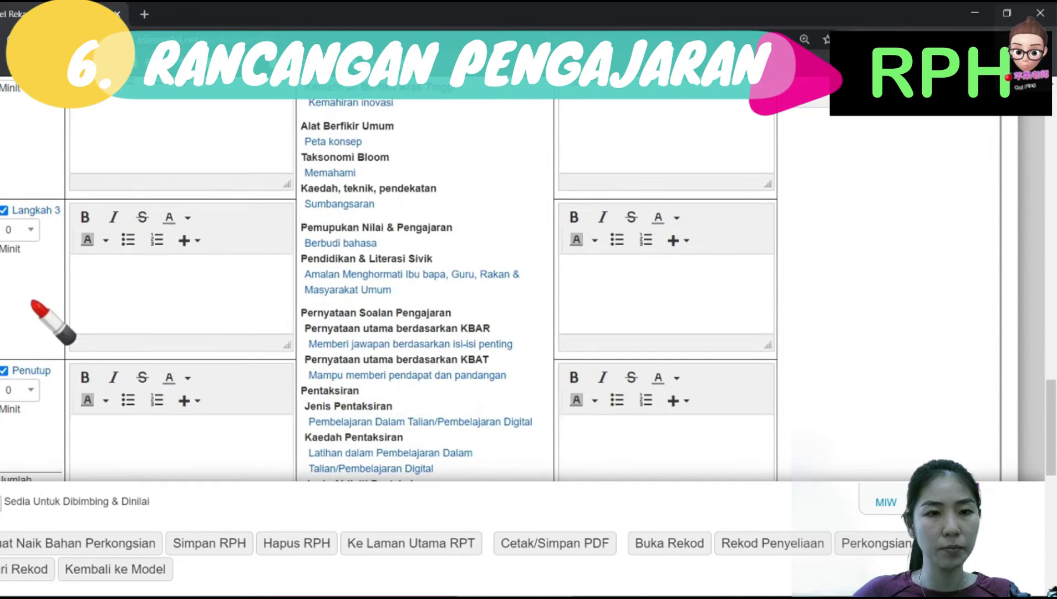
click(20, 229)
click(11, 360)
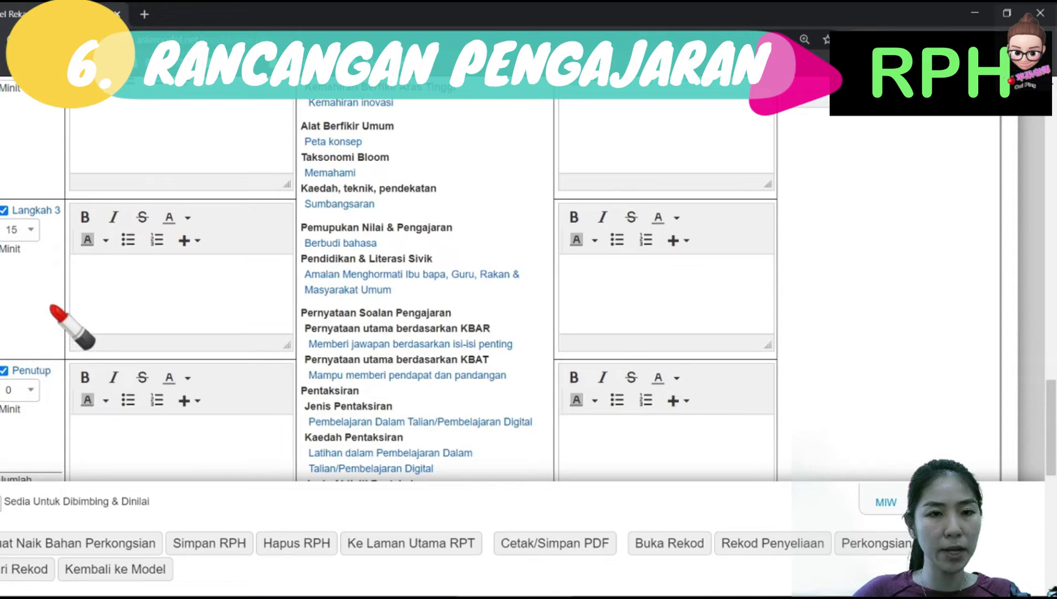
Set the duration of the Penutup stage to 5 minutes
scroll(53, 310, down, 3)
click(31, 245)
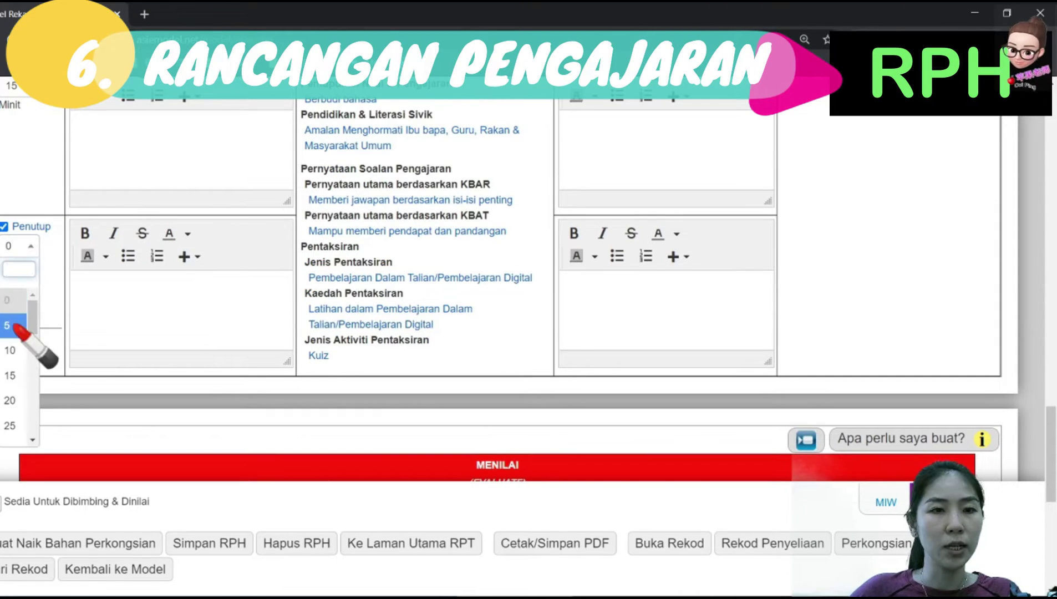
click(16, 327)
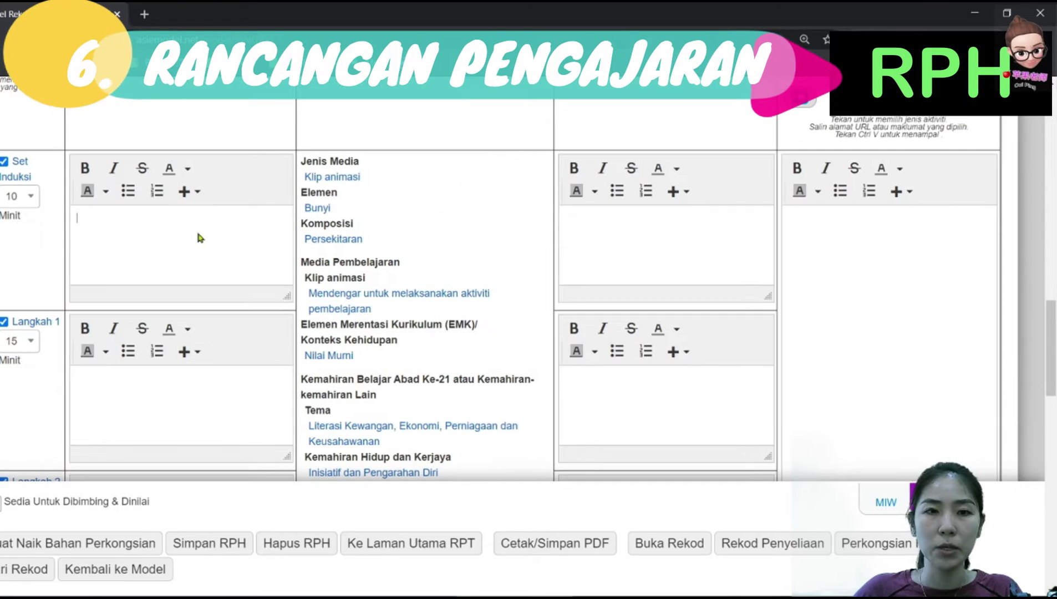
For Set Induksi, enter the activity "Guru menunjukkan gambar dan bertanya soalan kepada murid." and the note "Murid melihat gambar dan menjawab soalan guru."
scroll(196, 229, down, 1)
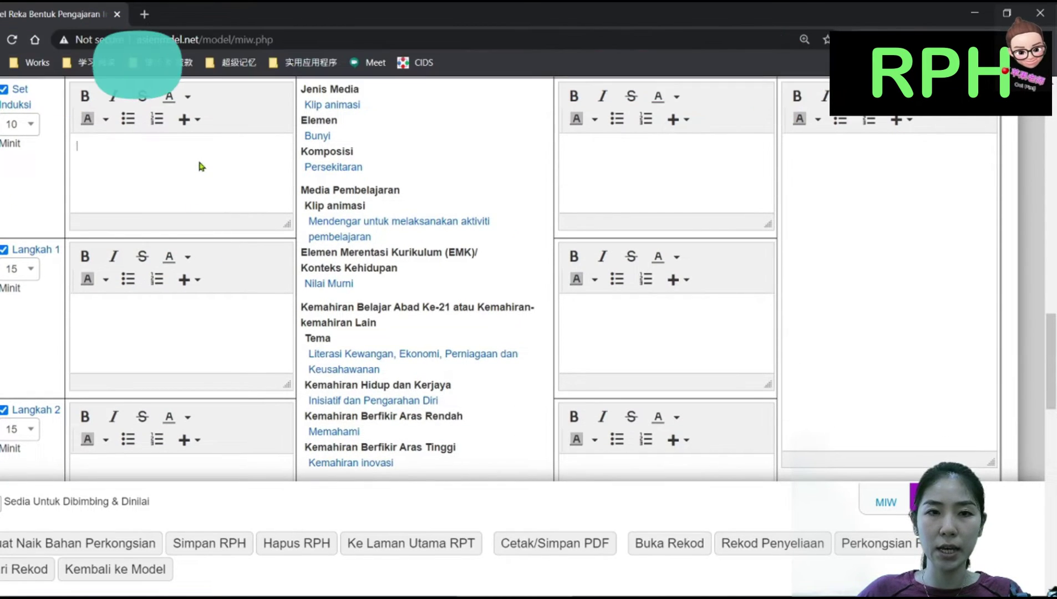
text(Guru me)
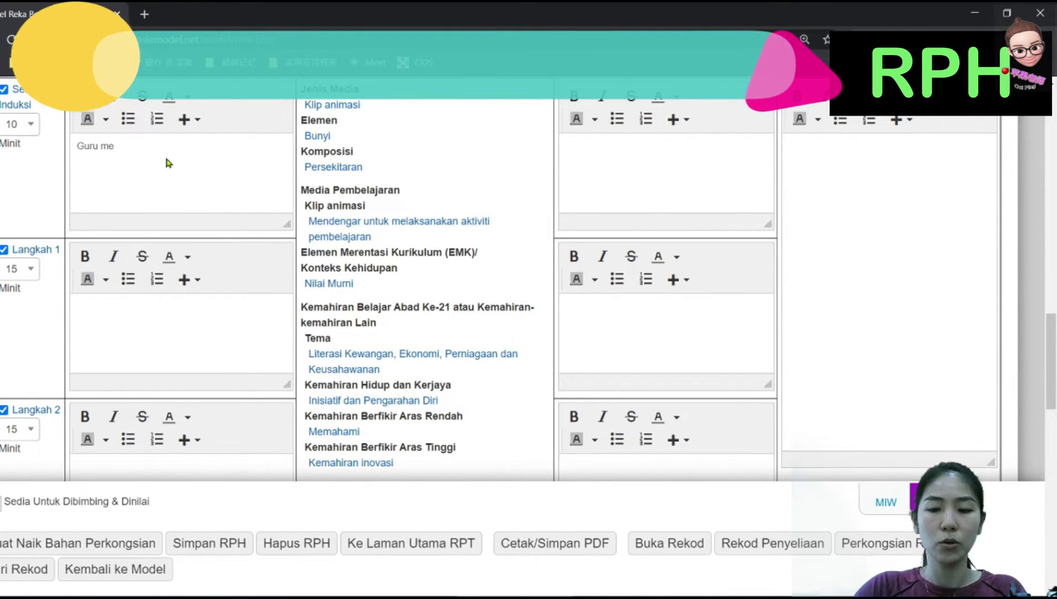
text(nu)
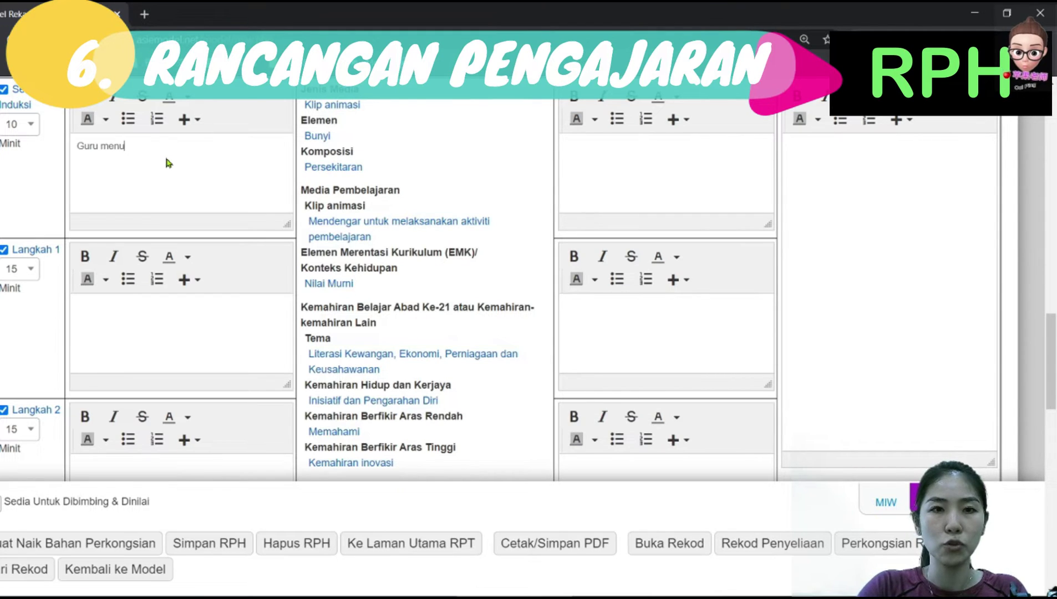
text(njukkan)
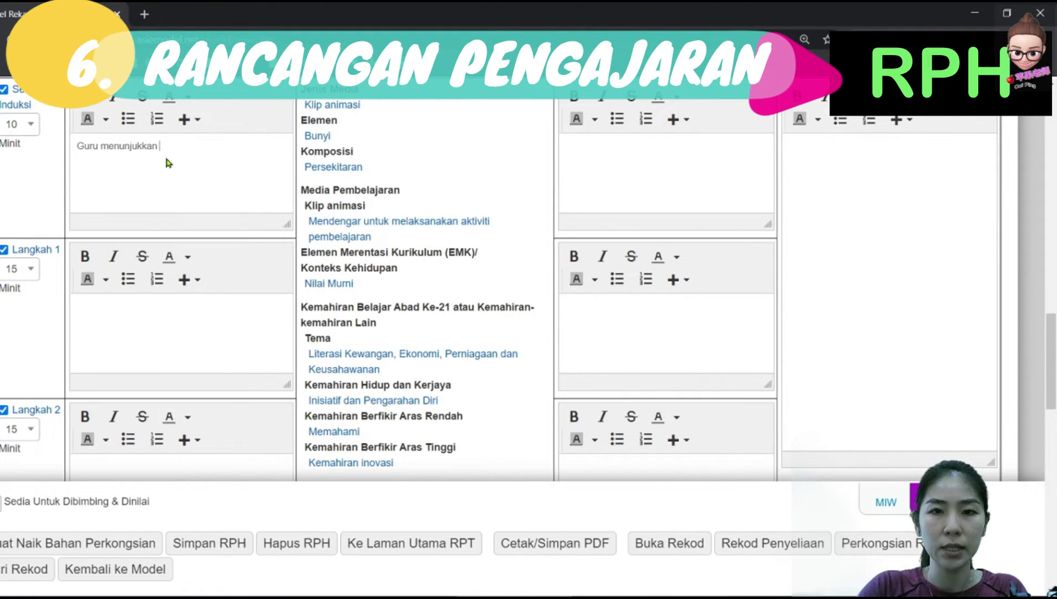
text( gambar dan bertanya)
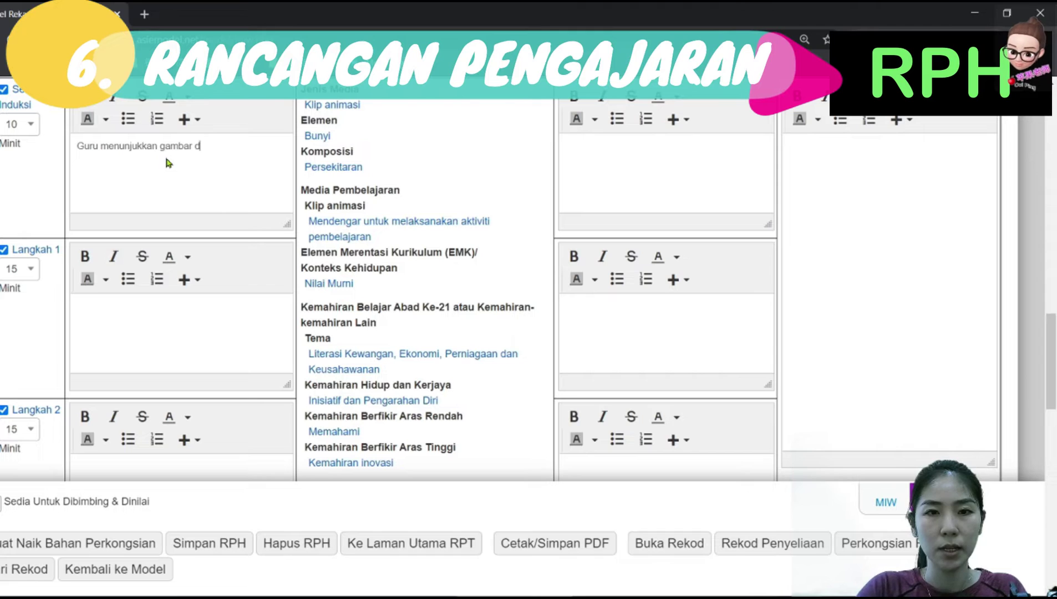
text( soalan kepada murid.)
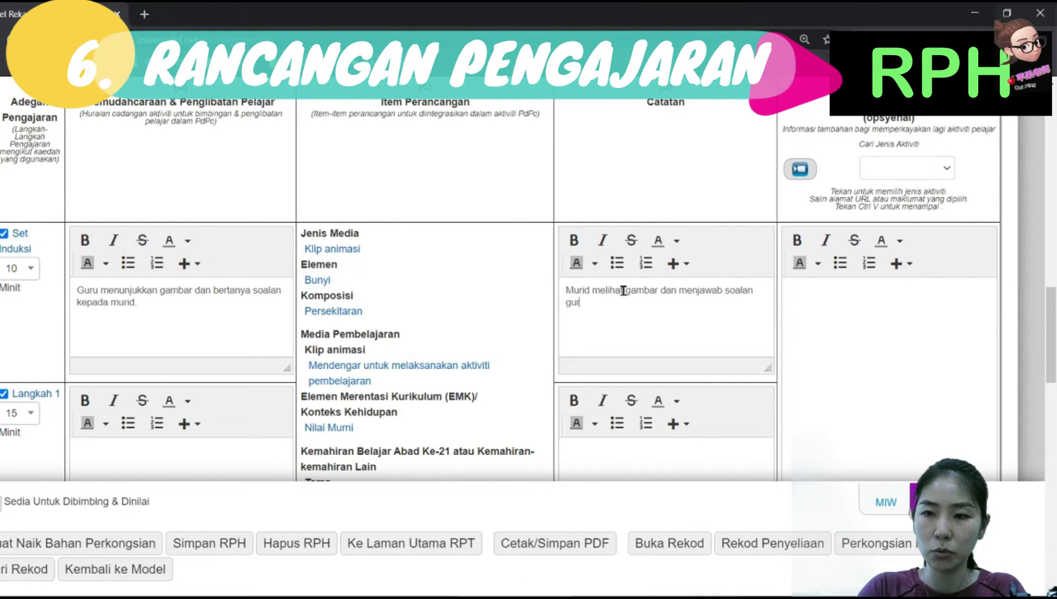
text(u.)
scroll(342, 310, down, 3)
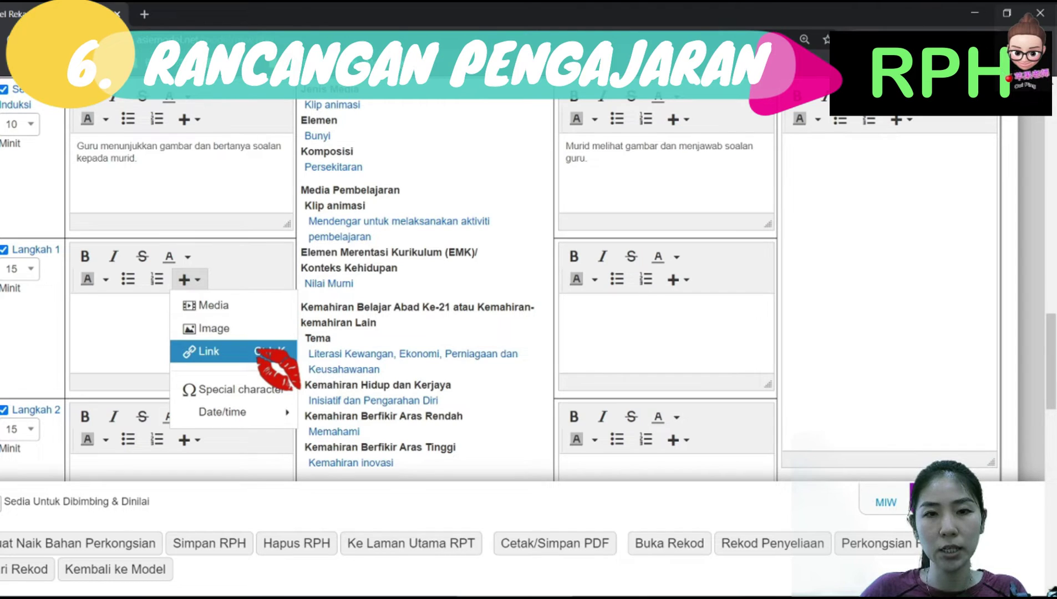
click(245, 305)
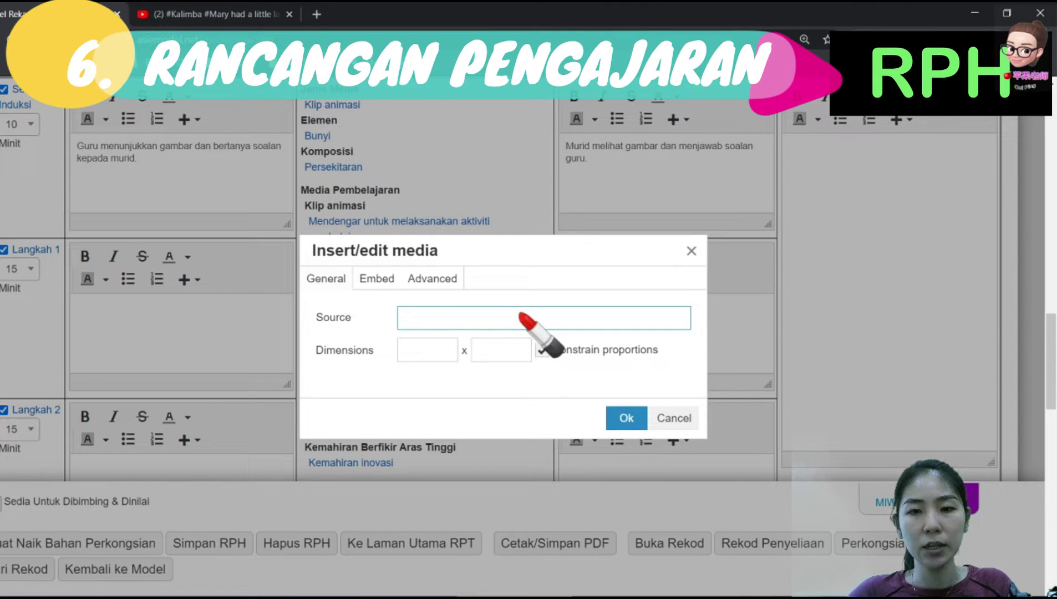
text(https://www.youtube.com/watch?v=_0L9YkPDJNI)
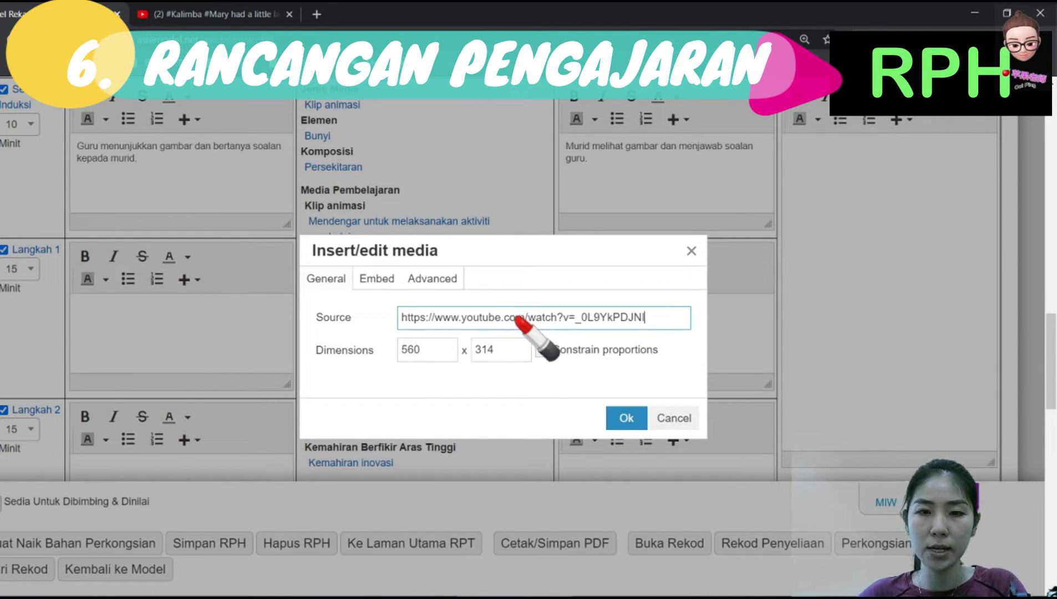
click(627, 419)
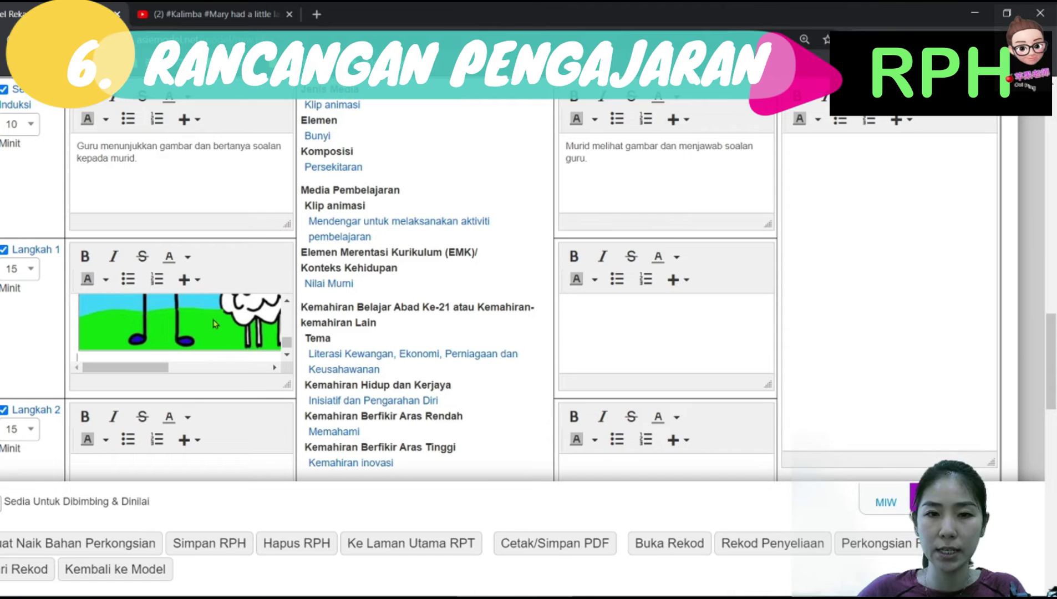
Save the daily lesson plan (RPH) and view its Penyeliaan section
scroll(314, 321, down, 10)
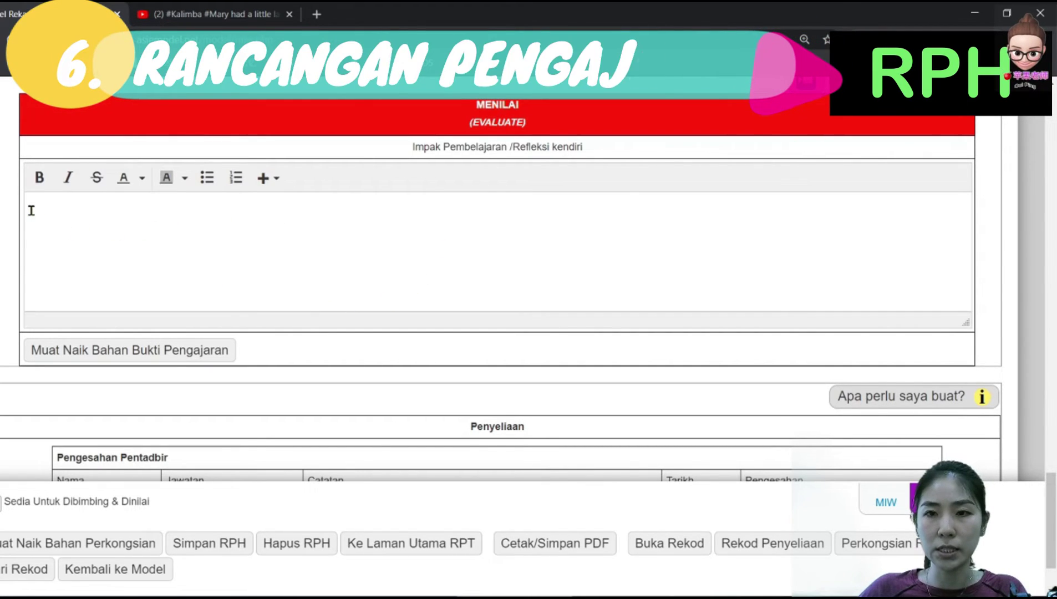
scroll(484, 366, down, 2)
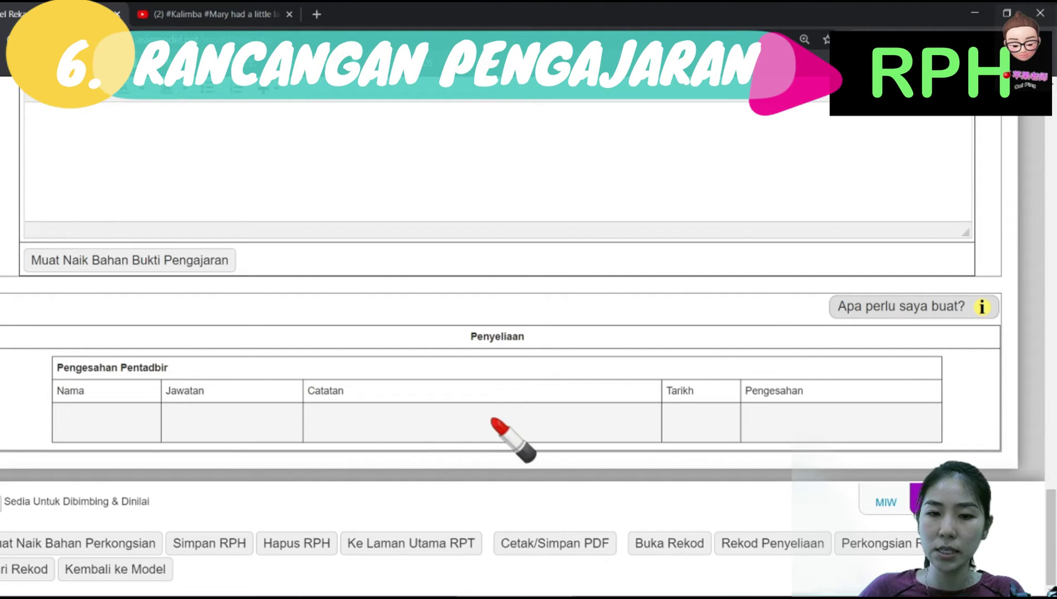
click(240, 544)
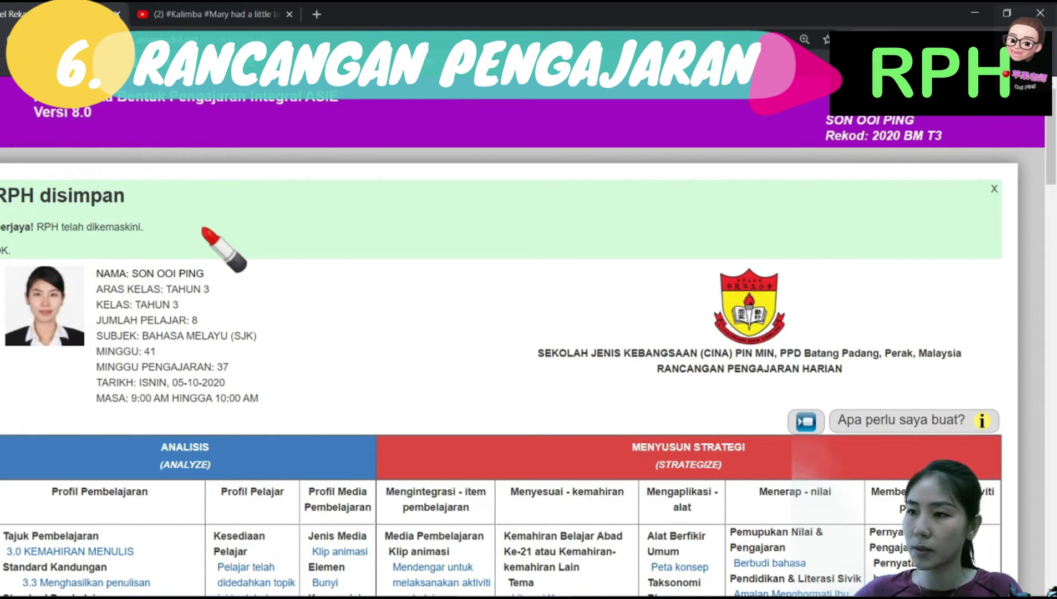
scroll(224, 279, down, 20)
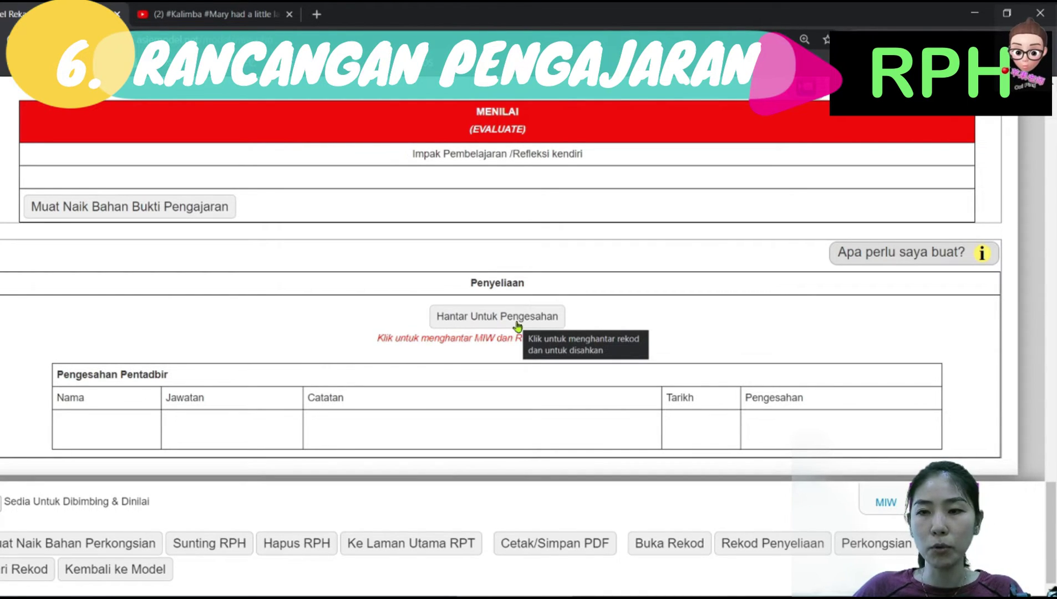
Return to the model's main page, open the list of existing records and show those for October 2020
click(143, 572)
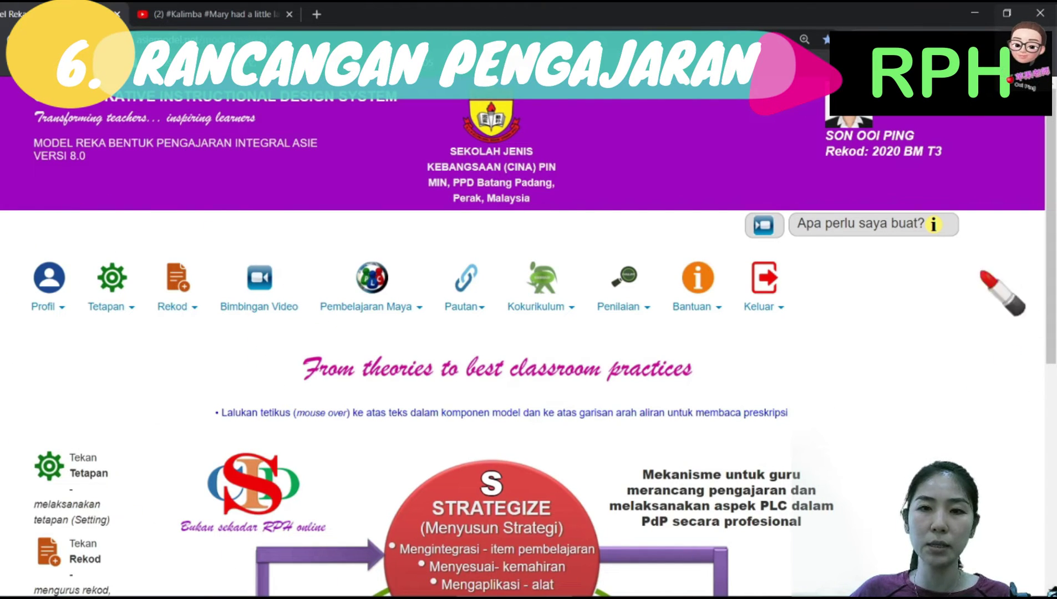
click(179, 305)
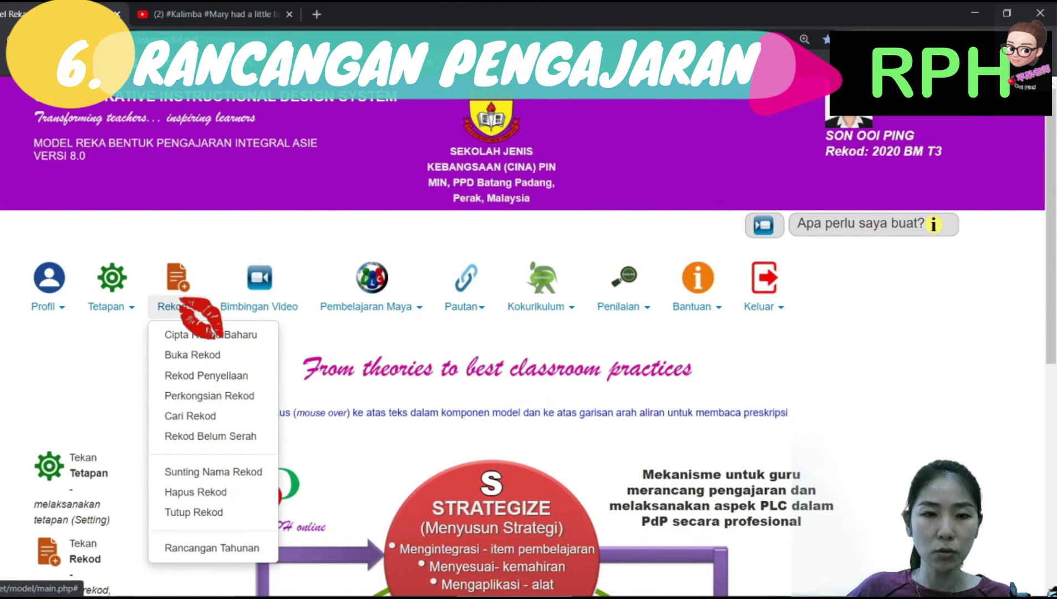
click(222, 355)
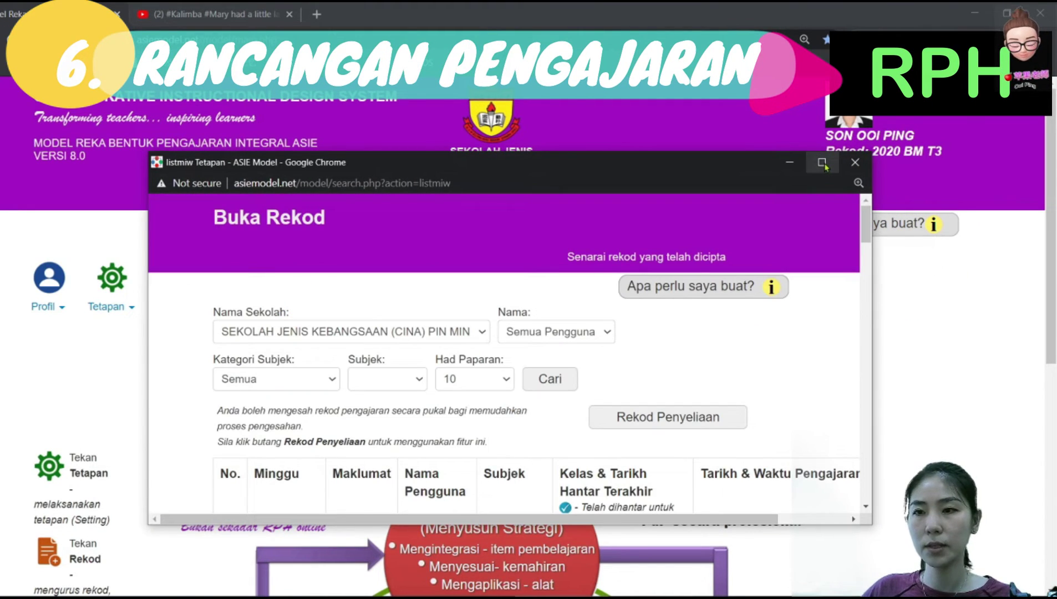
click(822, 162)
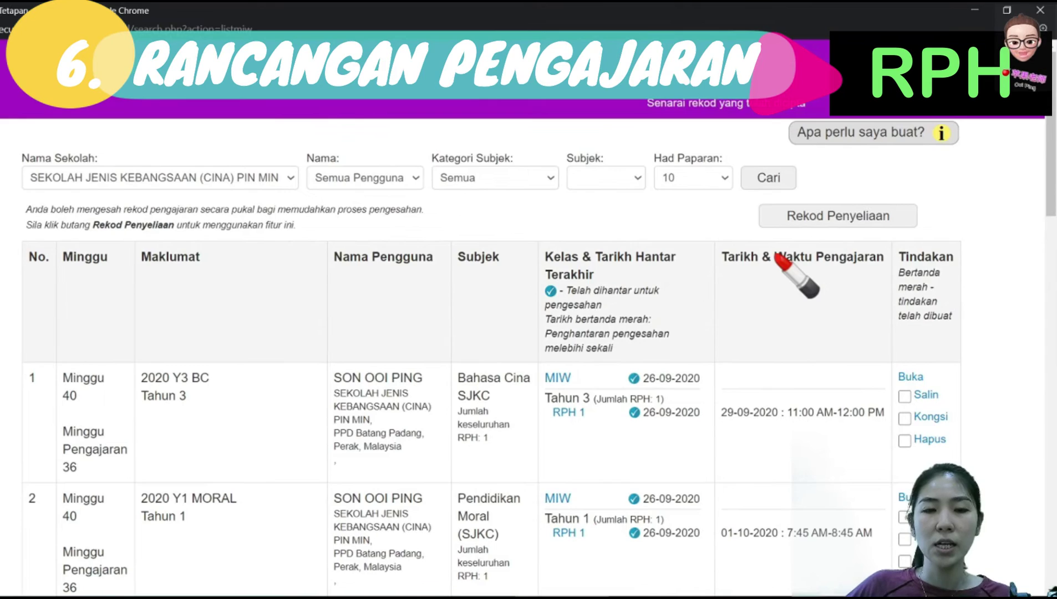
scroll(793, 266, down, 8)
scroll(775, 258, up, 8)
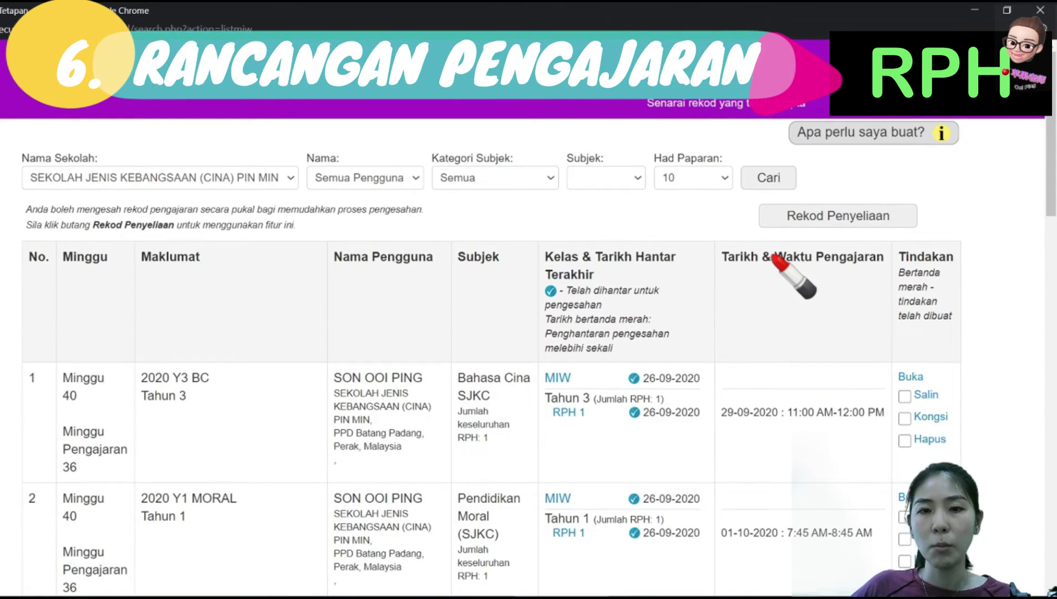
scroll(775, 258, down, 5)
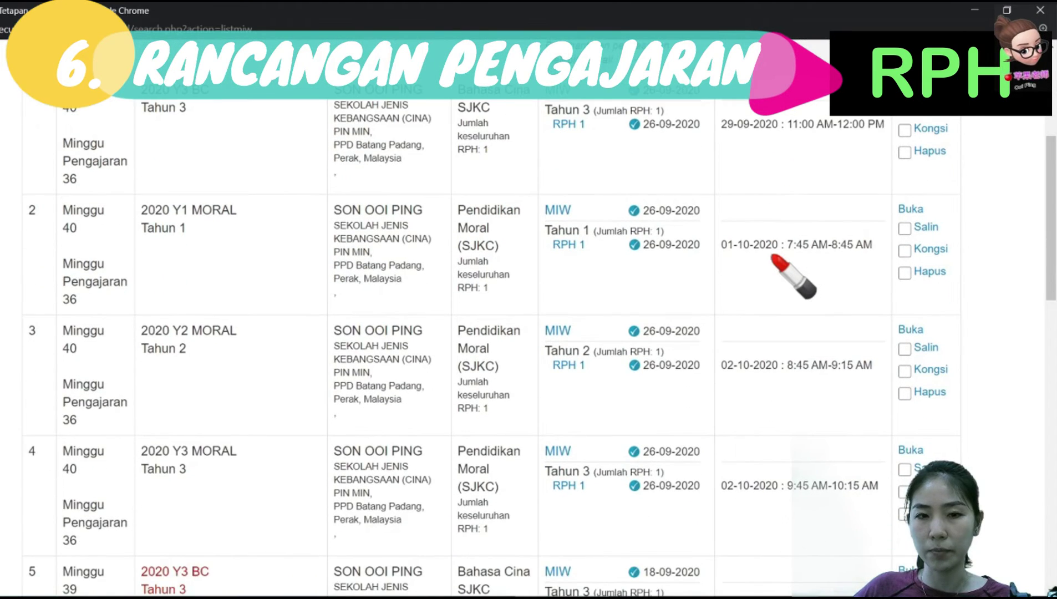
scroll(776, 259, down, 15)
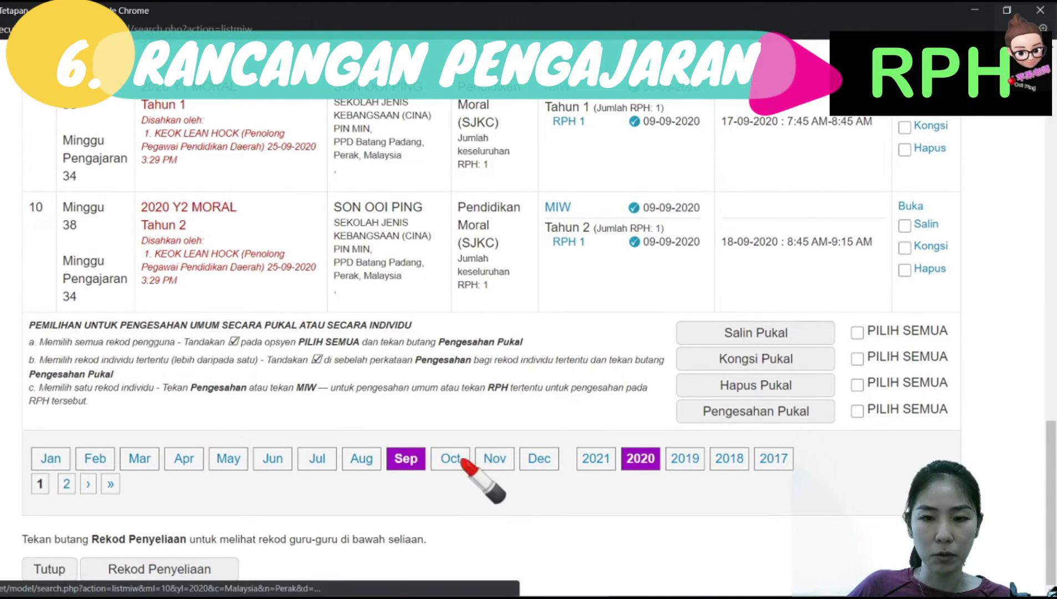
click(450, 460)
scroll(465, 312, down, 7)
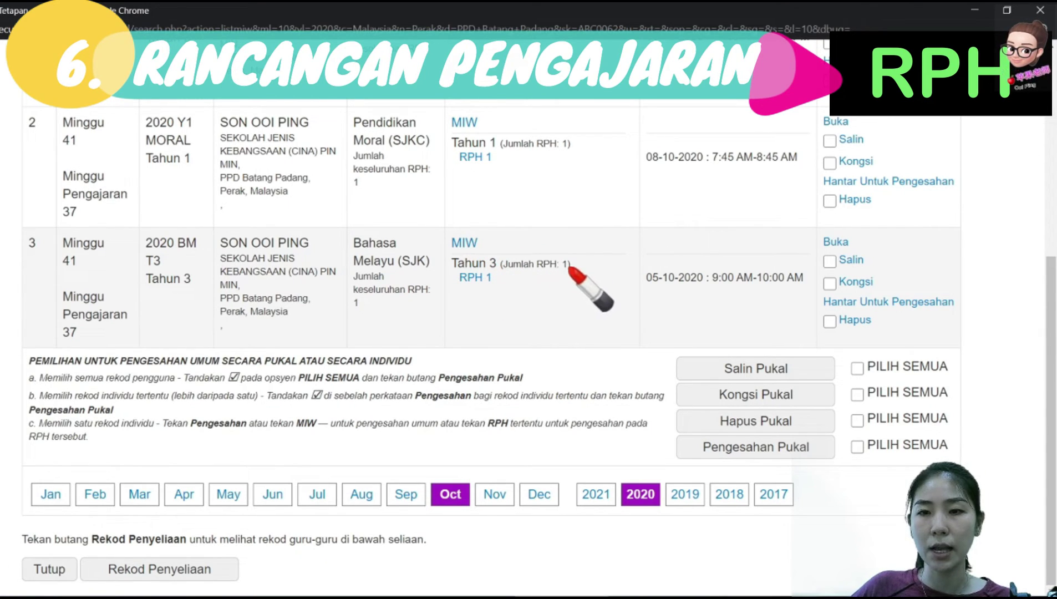
Open RPH 1 of the 2020 BM T3 record and review the saved lesson plan down to its Penyeliaan section
click(472, 277)
scroll(838, 383, down, 10)
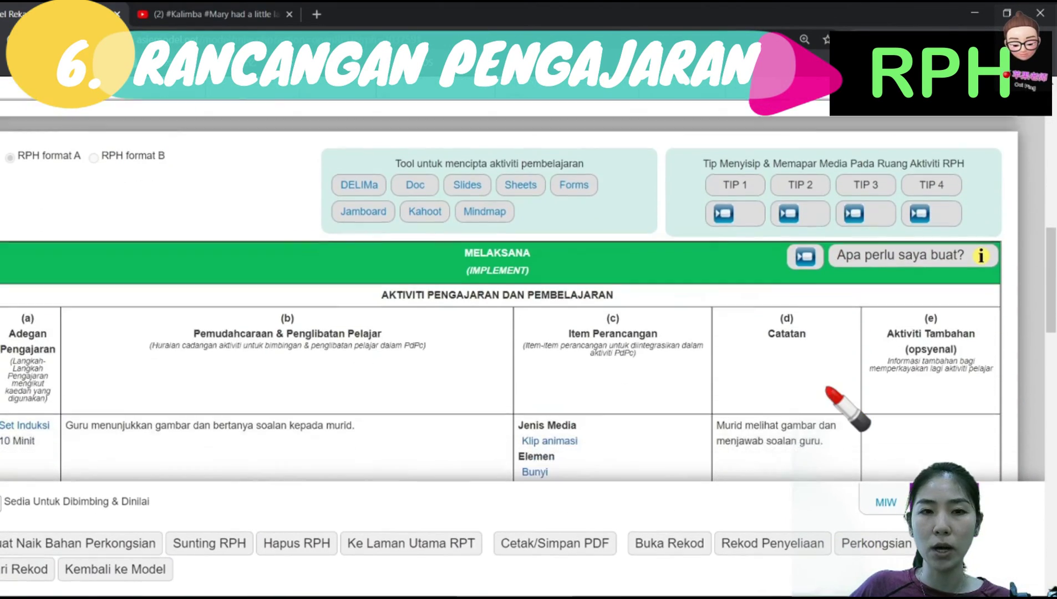
scroll(830, 389, down, 15)
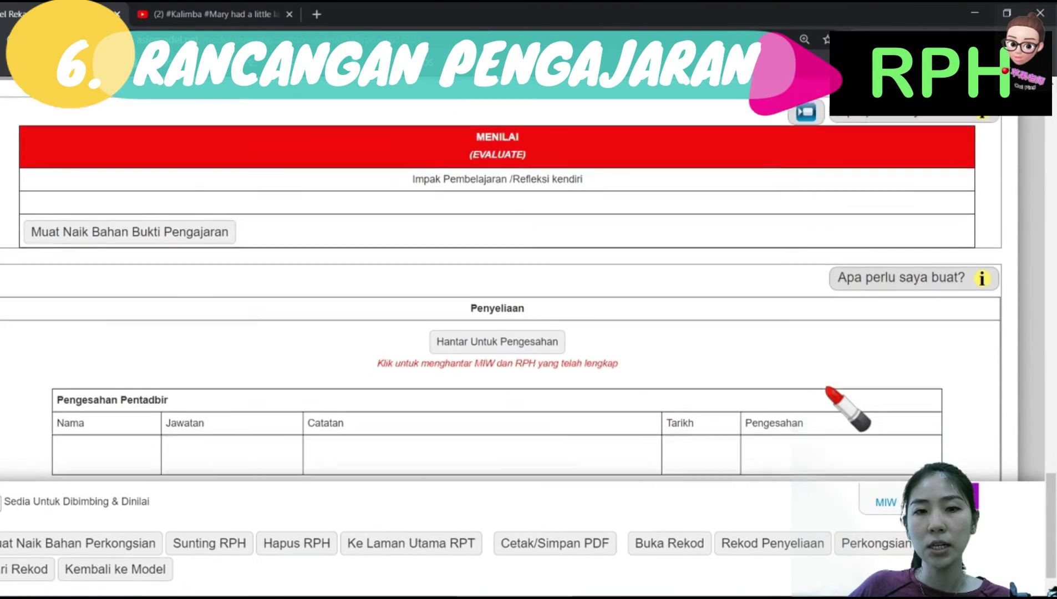
scroll(828, 390, down, 1)
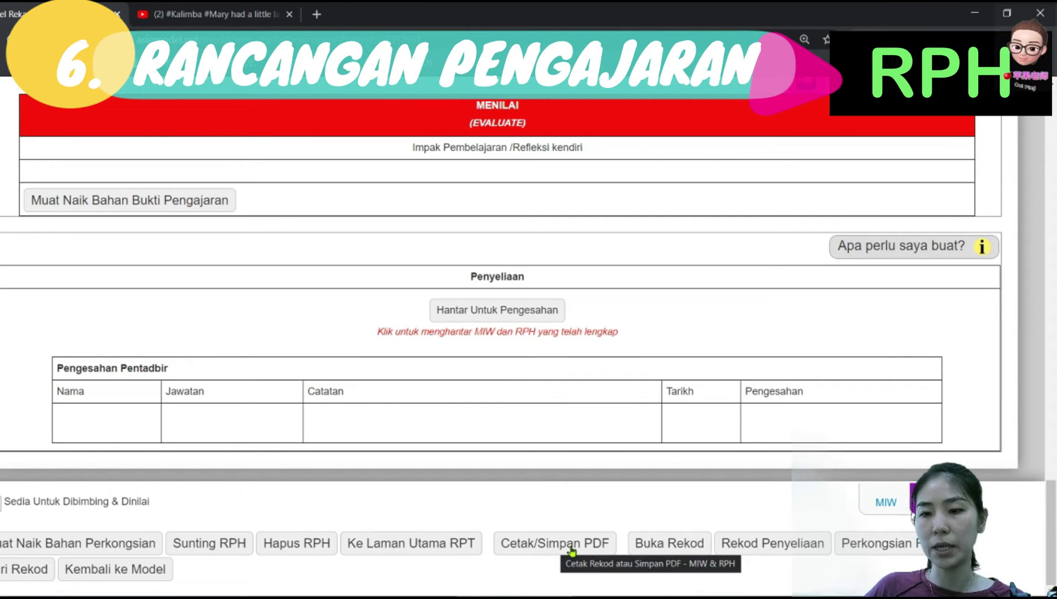
Reopen the record list from the main page, show October 2020, and send the 2020 BM T3 record for approval
click(146, 571)
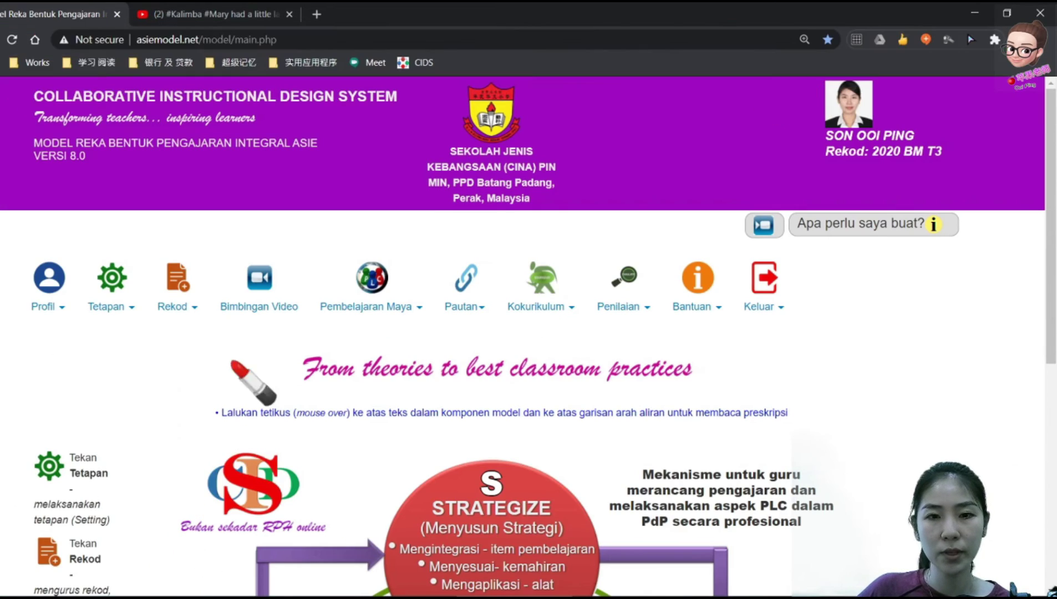
click(183, 305)
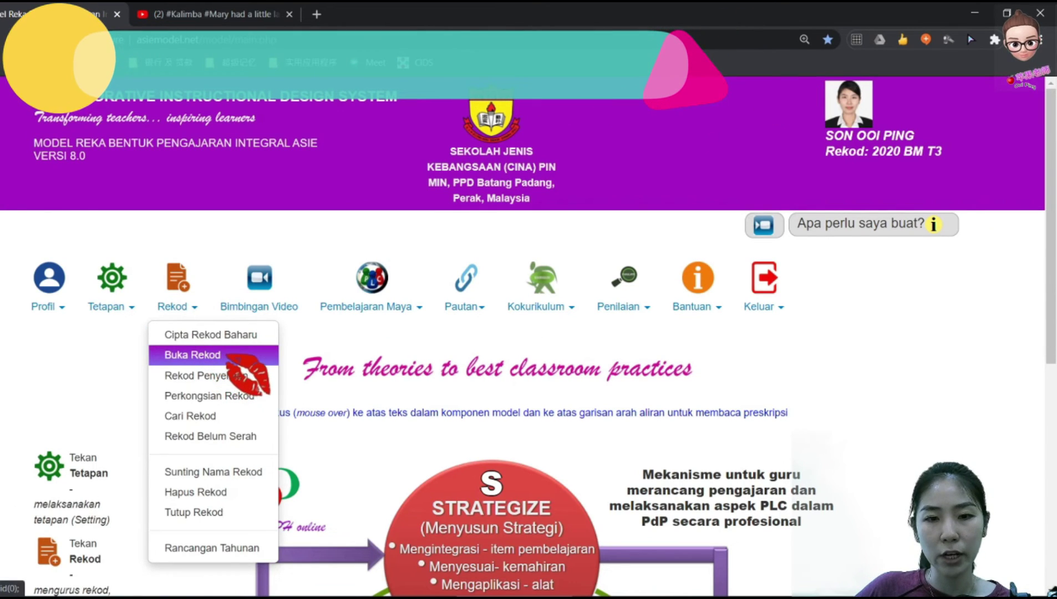
click(230, 357)
scroll(771, 349, down, 20)
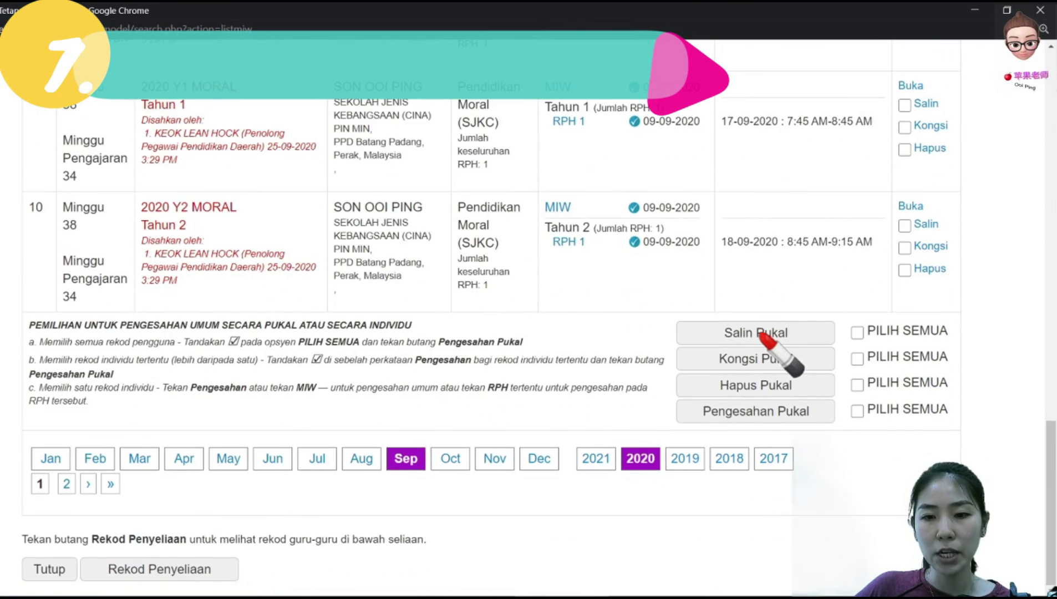
click(453, 459)
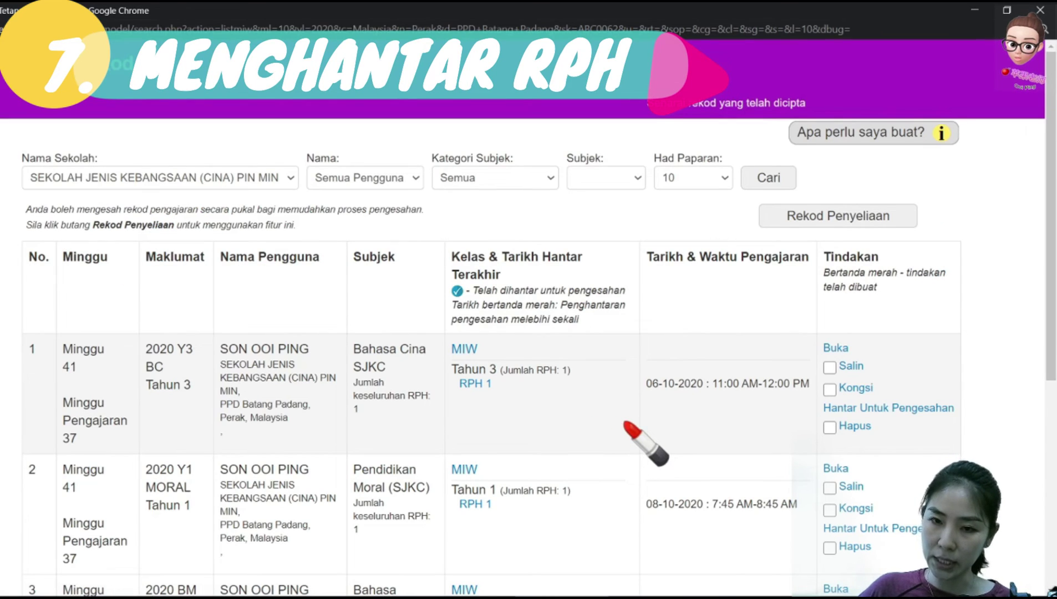
scroll(638, 439, down, 6)
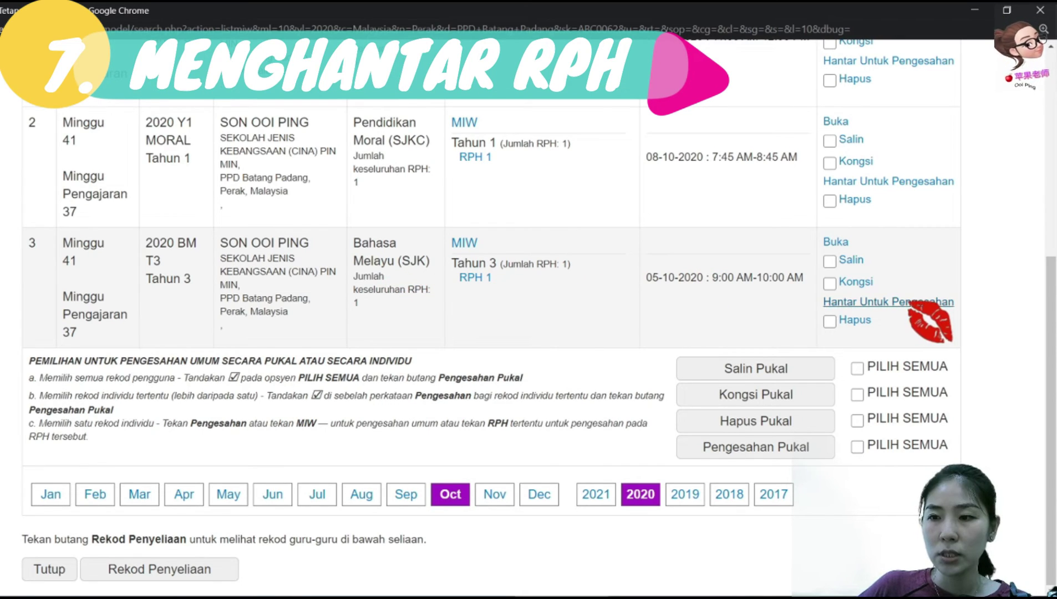
click(945, 302)
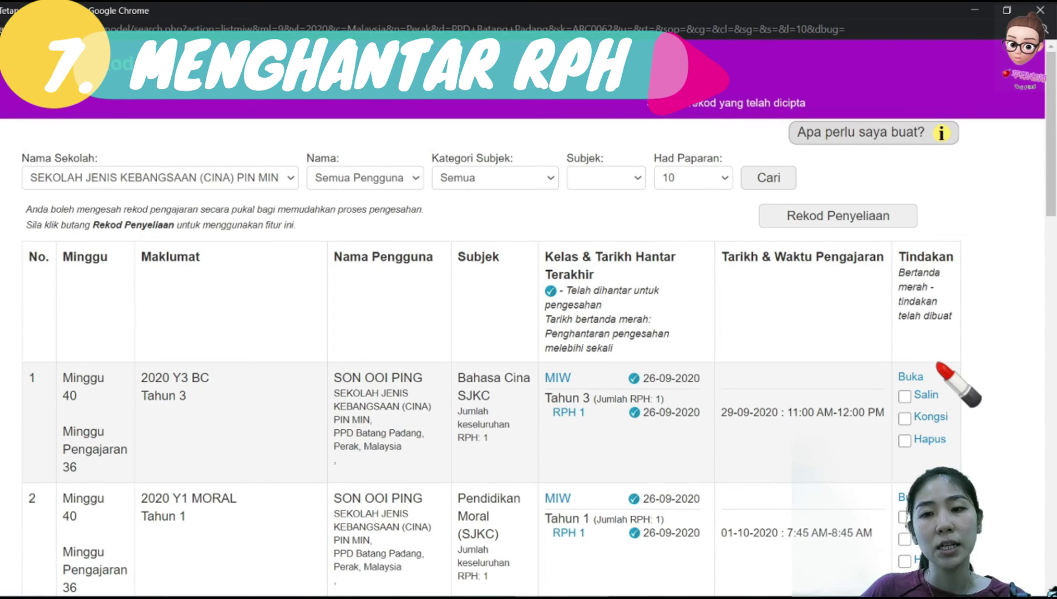
Open RPH 1 of the approved week 39 2020 Y1 MORAL record and examine its reflection and administrator approval
scroll(447, 484, down, 1)
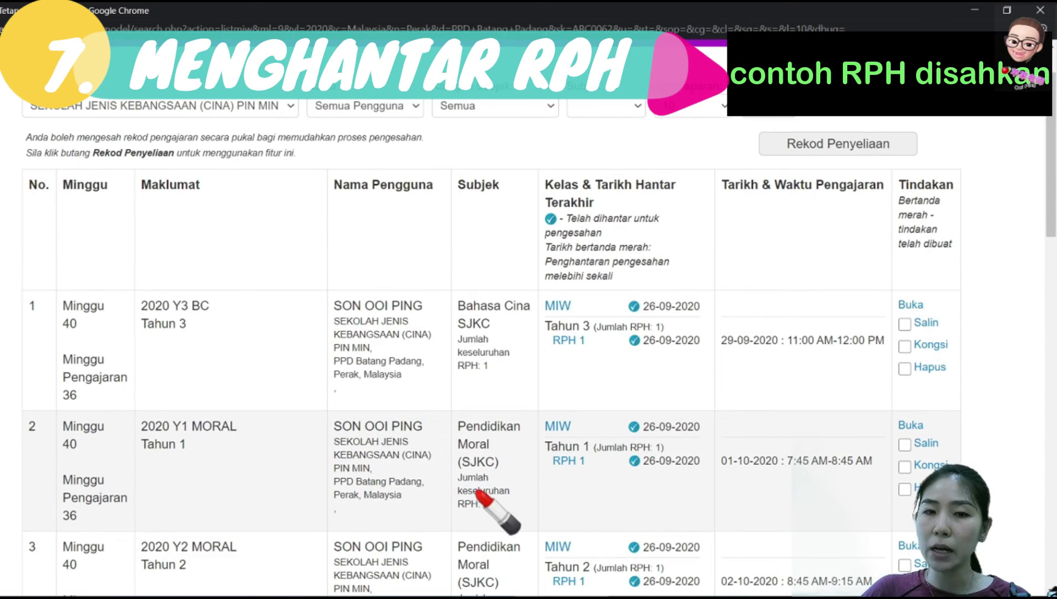
scroll(566, 488, down, 7)
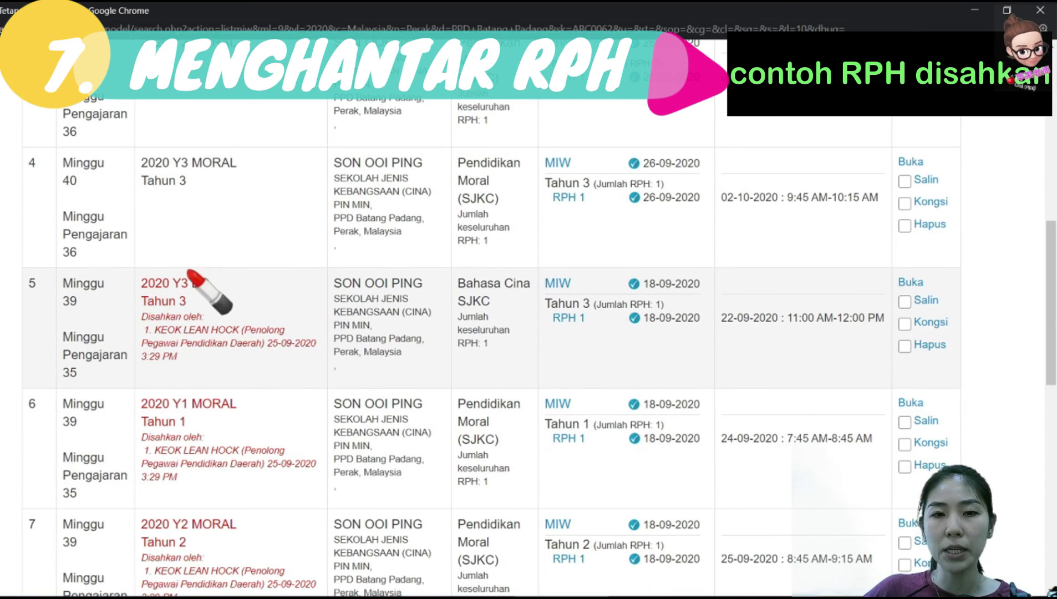
scroll(181, 366, down, 4)
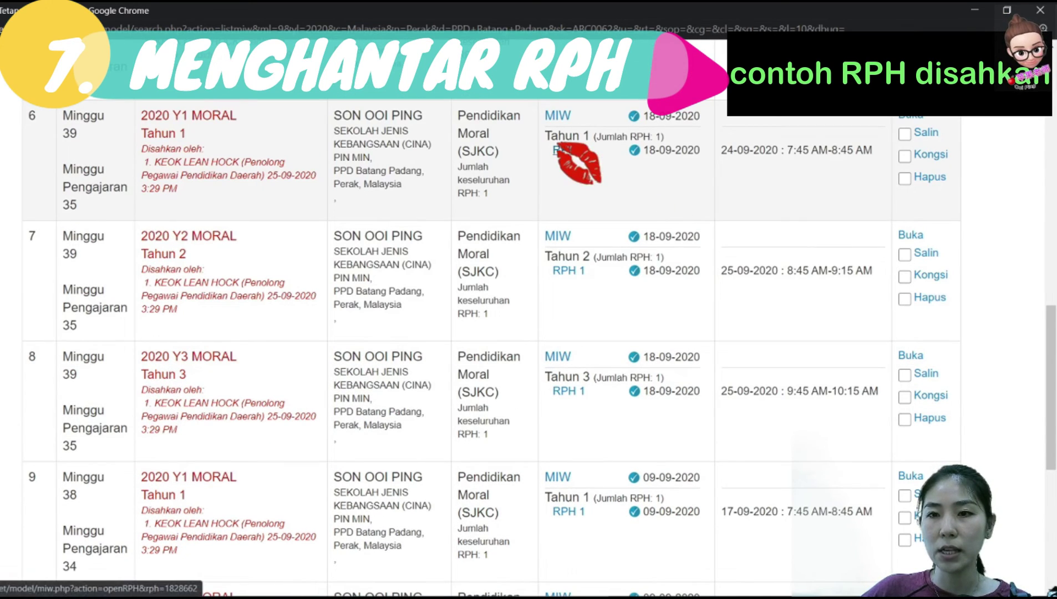
click(561, 149)
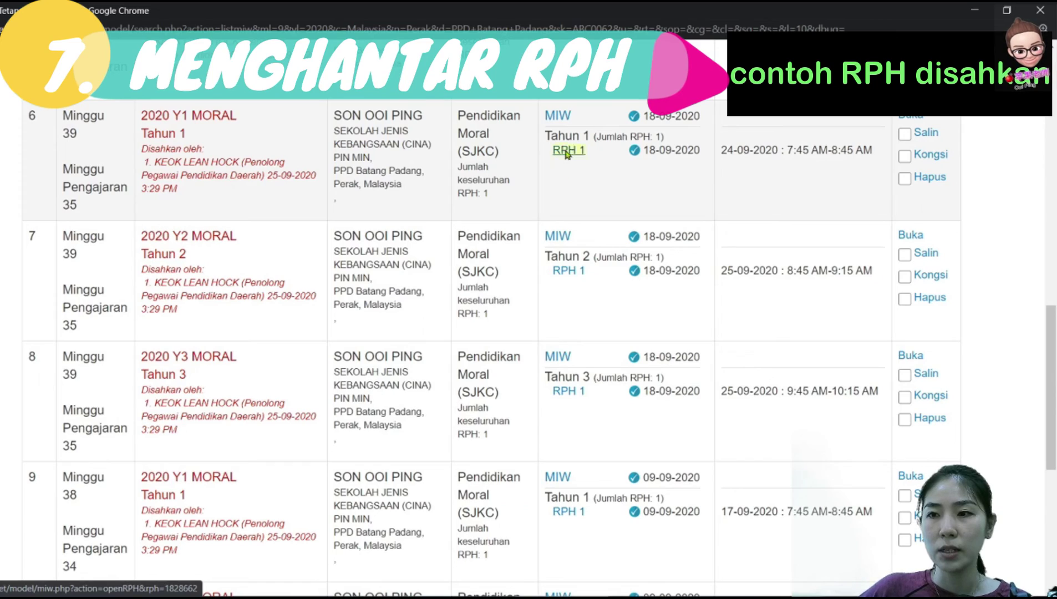
scroll(814, 364, down, 2)
scroll(818, 371, down, 10)
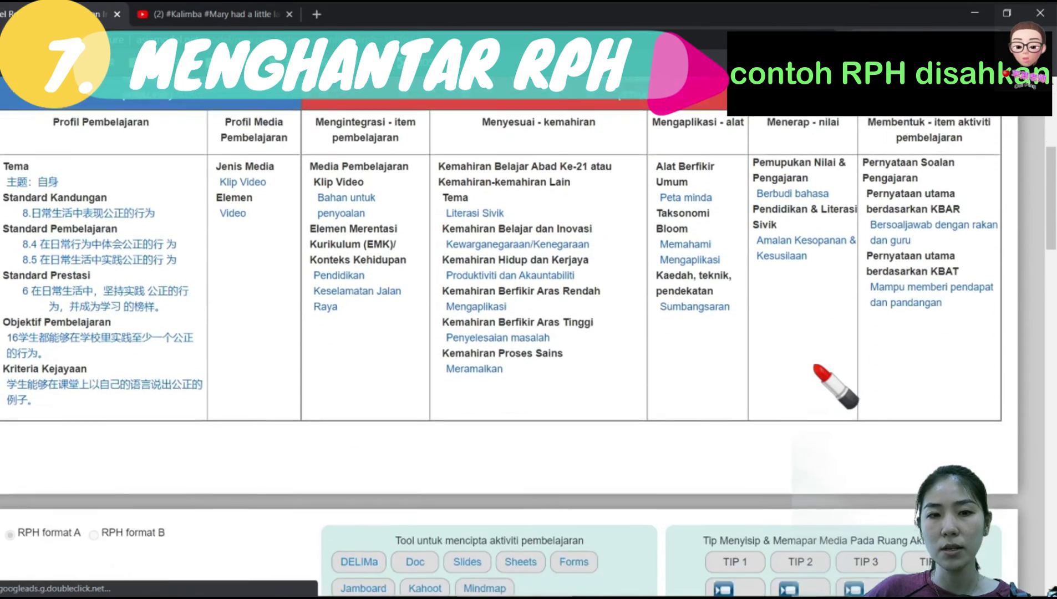
scroll(814, 366, down, 10)
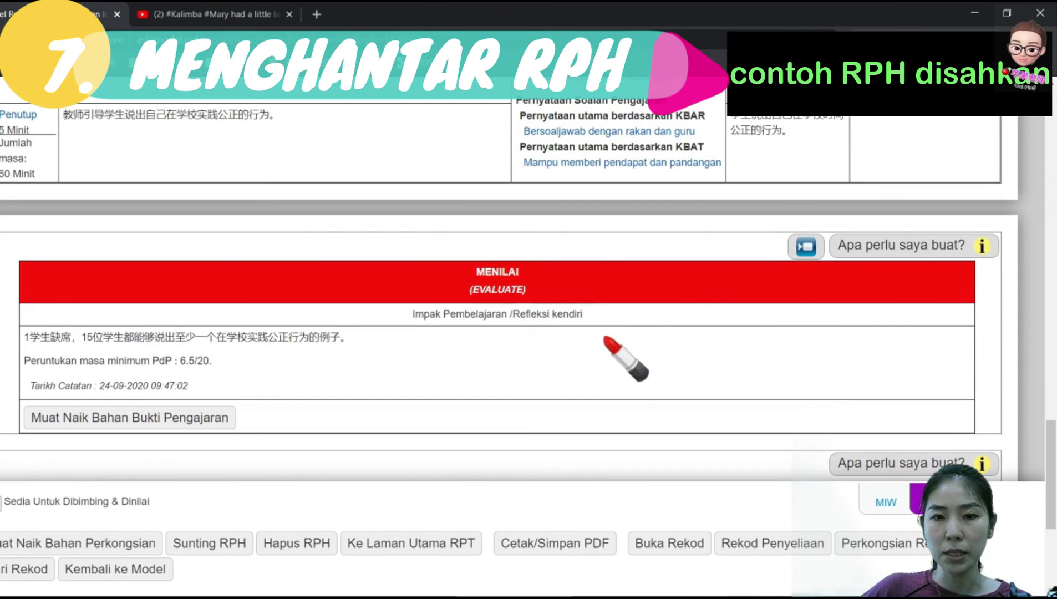
scroll(621, 360, down, 3)
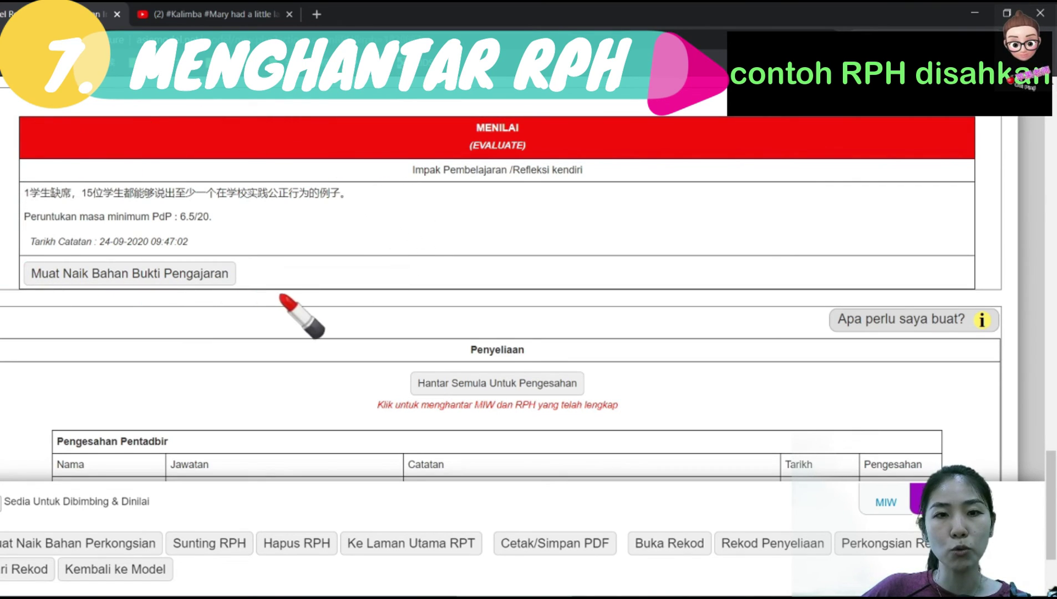
scroll(306, 283, down, 2)
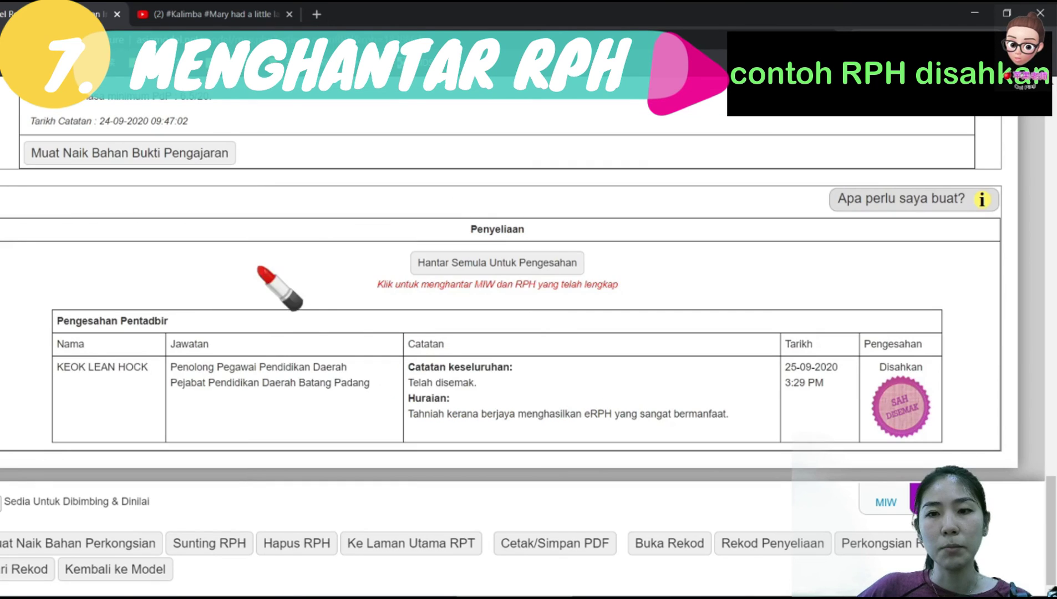